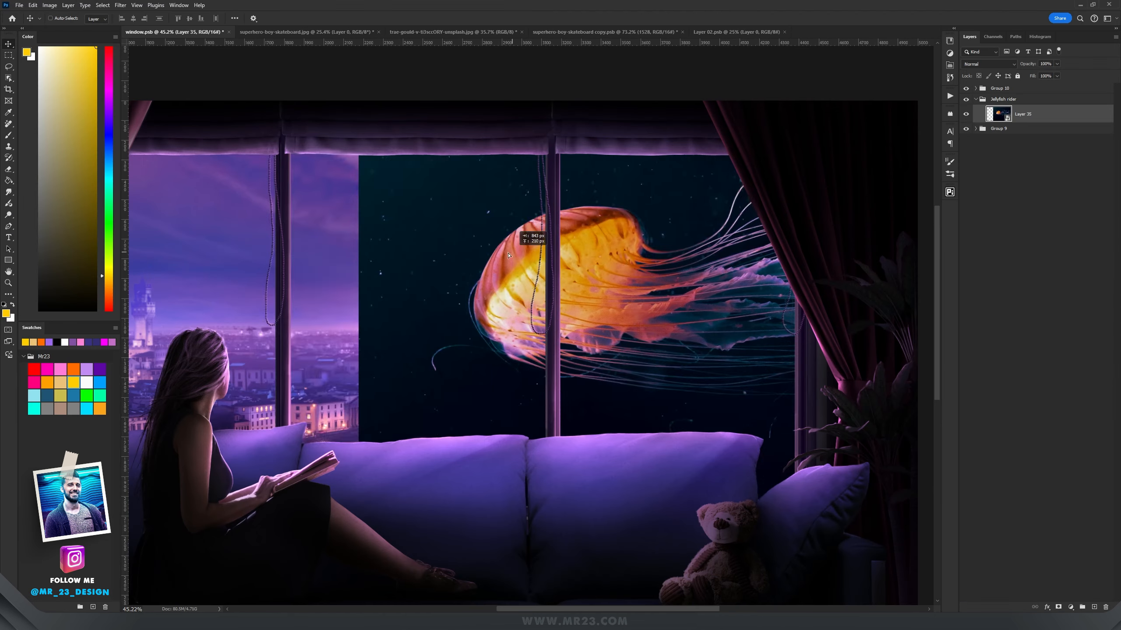
Step: Reposition the jellyfish image in the window view and set its layer's blend mode to Screen
{"action": "left_click_drag", "start_coordinate": [586, 234], "coordinate": [526, 272]}
{"action": "scroll", "coordinate": [437, 286], "scroll_direction": "up", "scroll_amount": 2}
{"action": "scroll", "coordinate": [437, 286], "scroll_direction": "down", "scroll_amount": 3}
{"action": "left_click", "coordinate": [998, 65]}
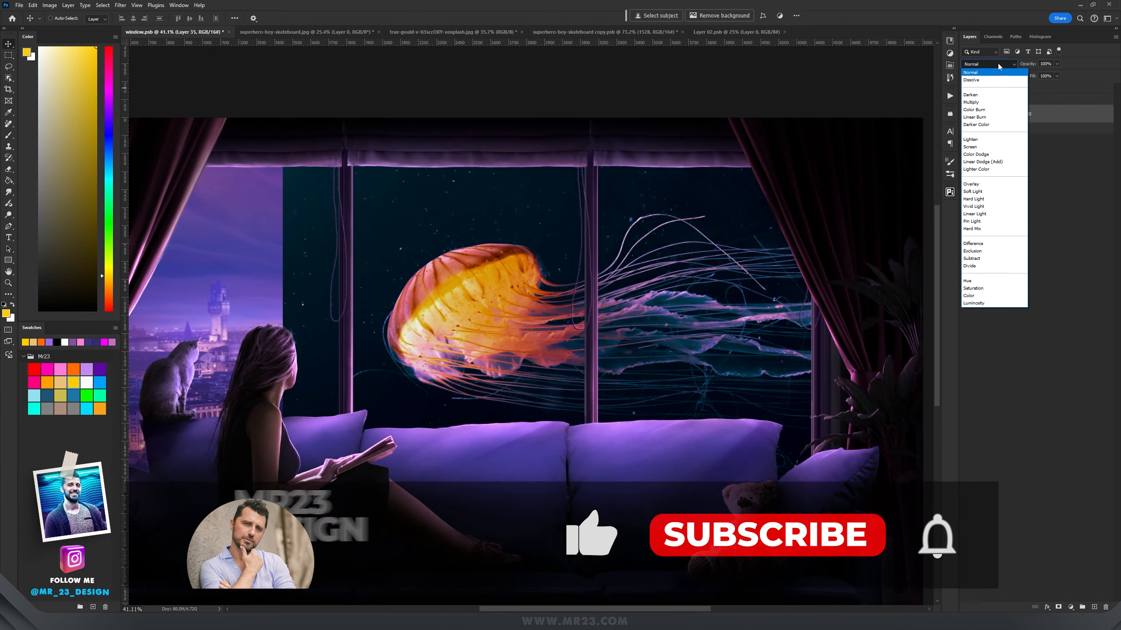
{"action": "left_click", "coordinate": [978, 149]}
{"action": "scroll", "coordinate": [450, 305], "scroll_direction": "up", "scroll_amount": 3}
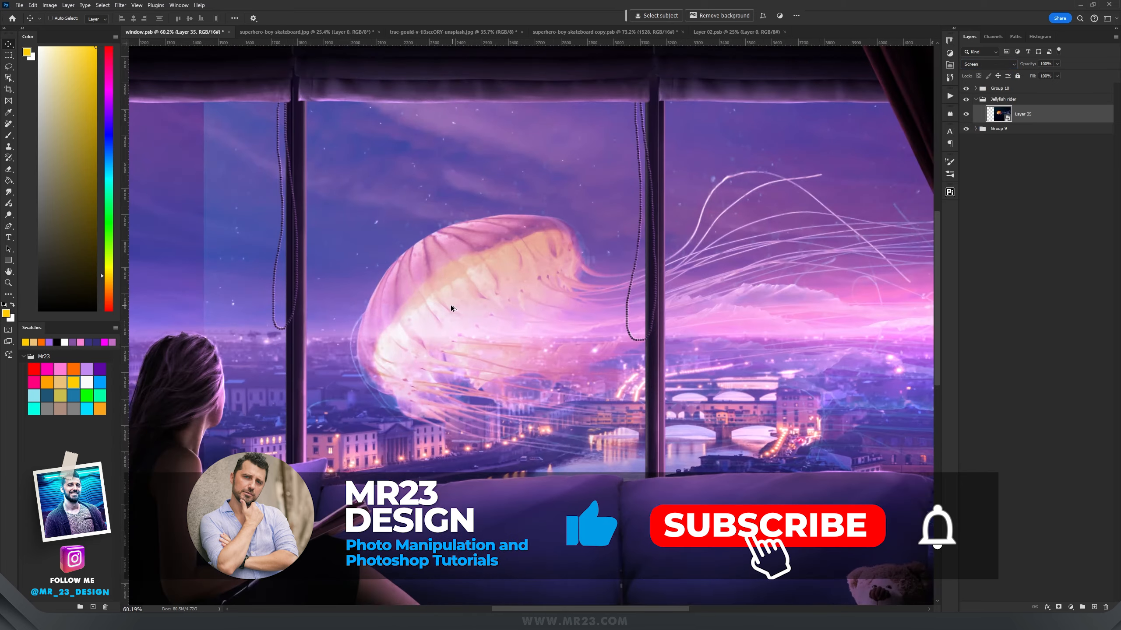
{"action": "scroll", "coordinate": [450, 305], "scroll_direction": "down", "scroll_amount": 2}
{"action": "left_click_drag", "start_coordinate": [420, 272], "coordinate": [427, 242]}
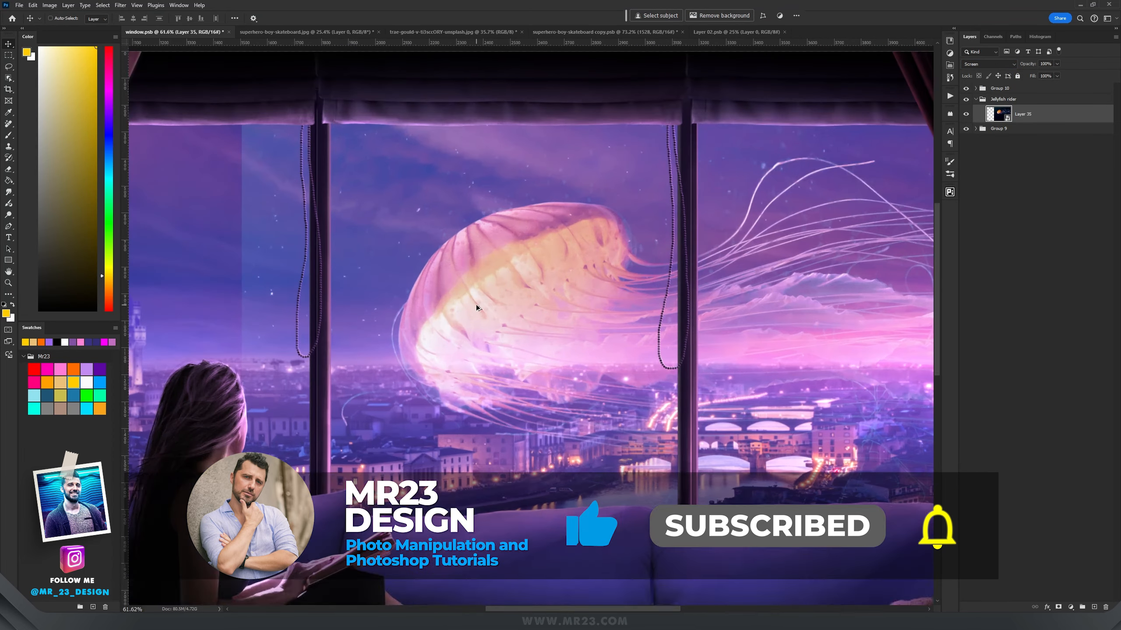
{"action": "scroll", "coordinate": [477, 305], "scroll_direction": "up", "scroll_amount": 2}
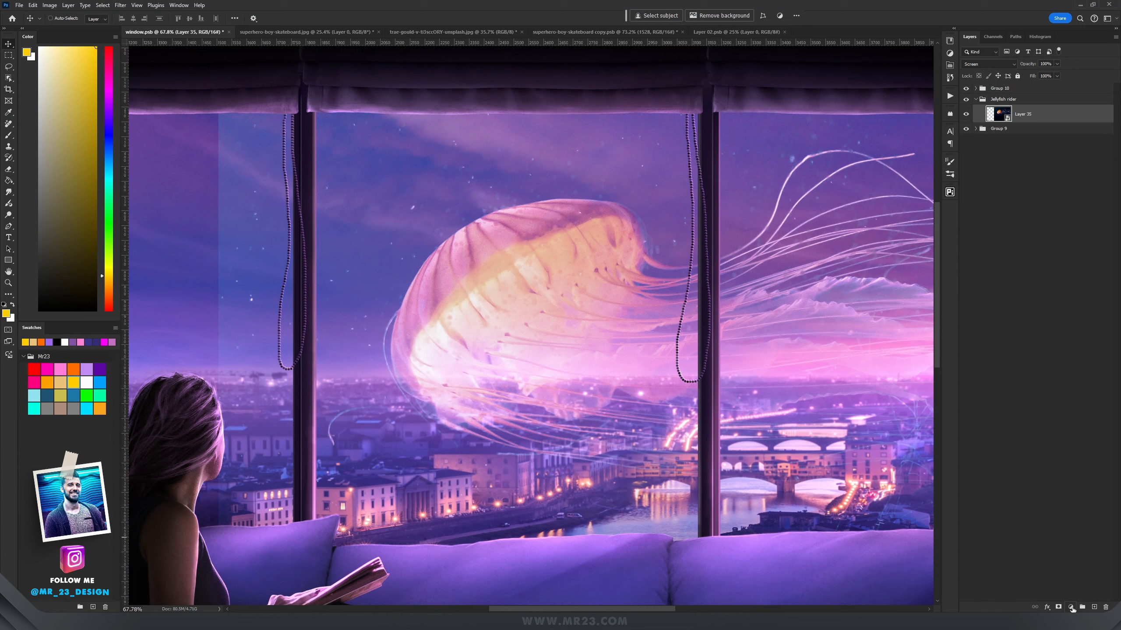
Step: Add a Levels adjustment clipped to the jellyfish layer, with shadow input 55 and midtones 0.87
{"action": "left_click", "coordinate": [1072, 609]}
{"action": "left_click", "coordinate": [1067, 489]}
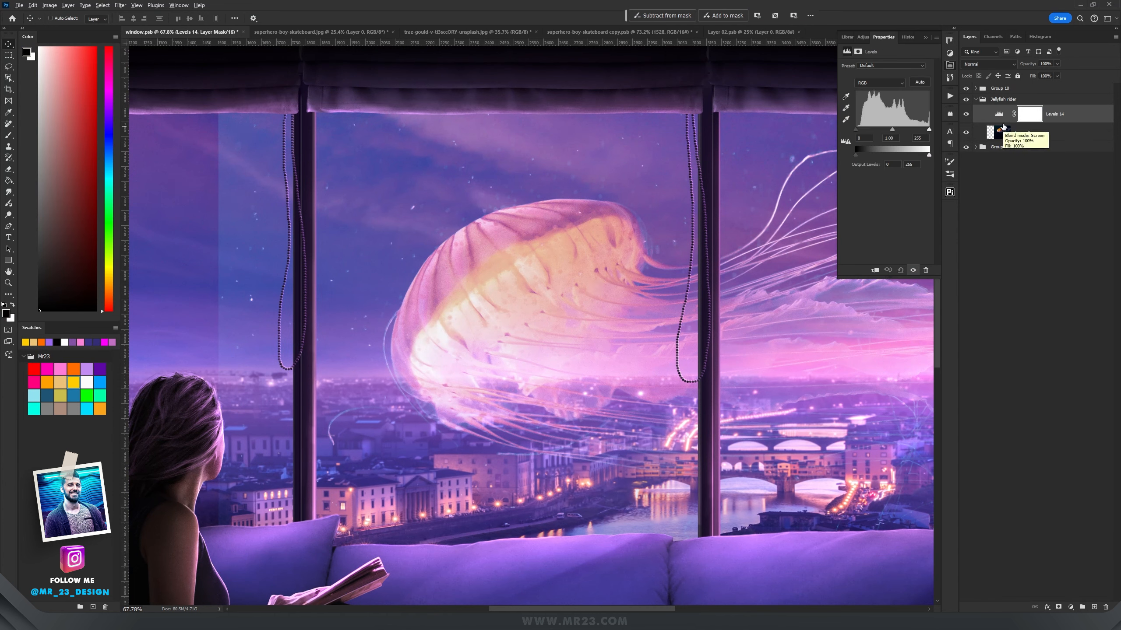
{"action": "left_click", "coordinate": [1006, 118], "text": "alt"}
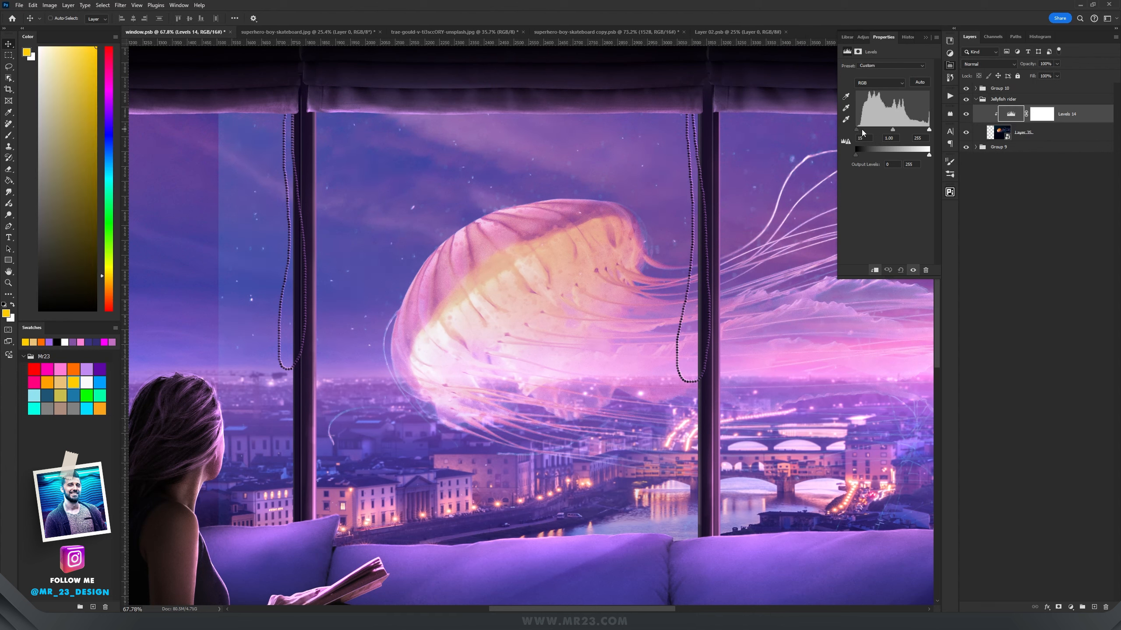
{"action": "left_click_drag", "start_coordinate": [866, 132], "coordinate": [869, 134]}
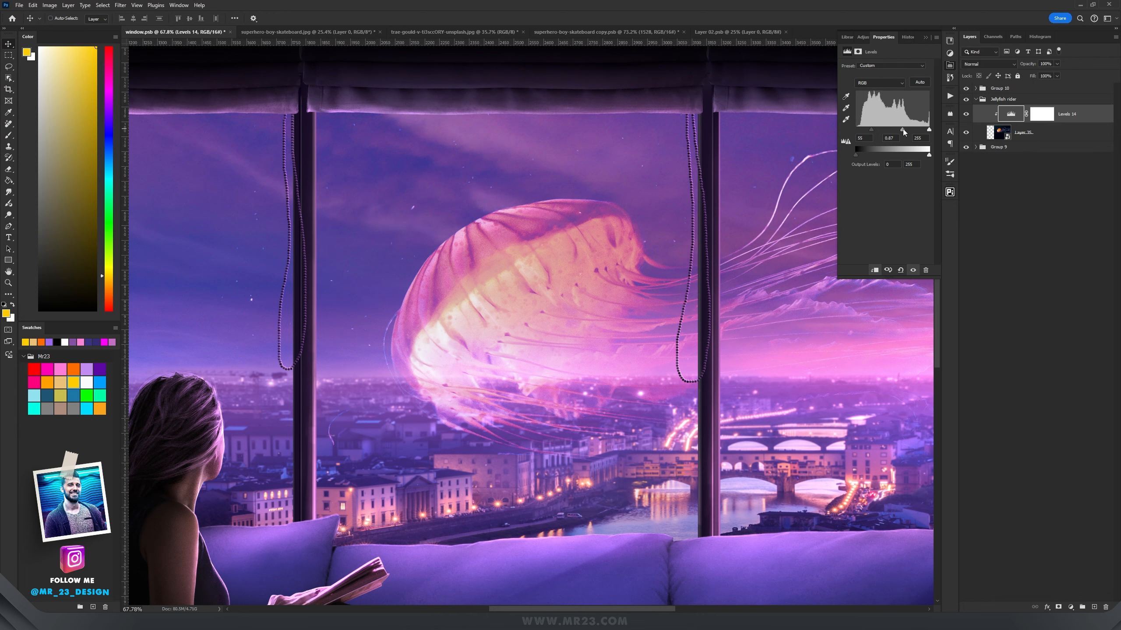
{"action": "scroll", "coordinate": [593, 204], "scroll_direction": "down", "scroll_amount": 4}
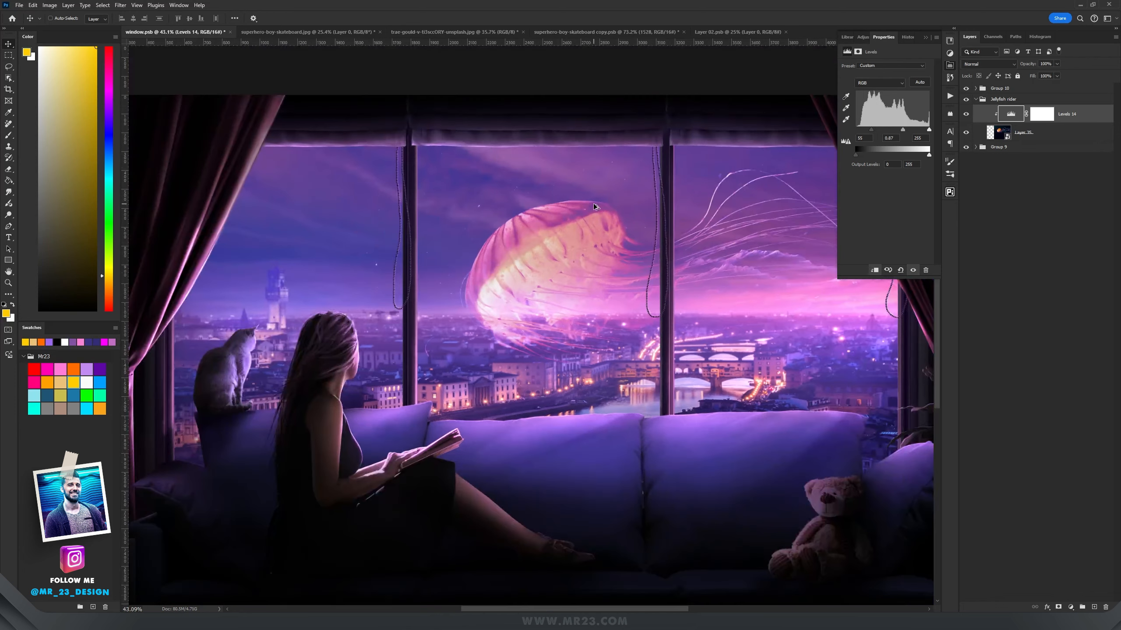
{"action": "scroll", "coordinate": [591, 205], "scroll_direction": "up", "scroll_amount": 5}
{"action": "scroll", "coordinate": [590, 205], "scroll_direction": "down", "scroll_amount": 1}
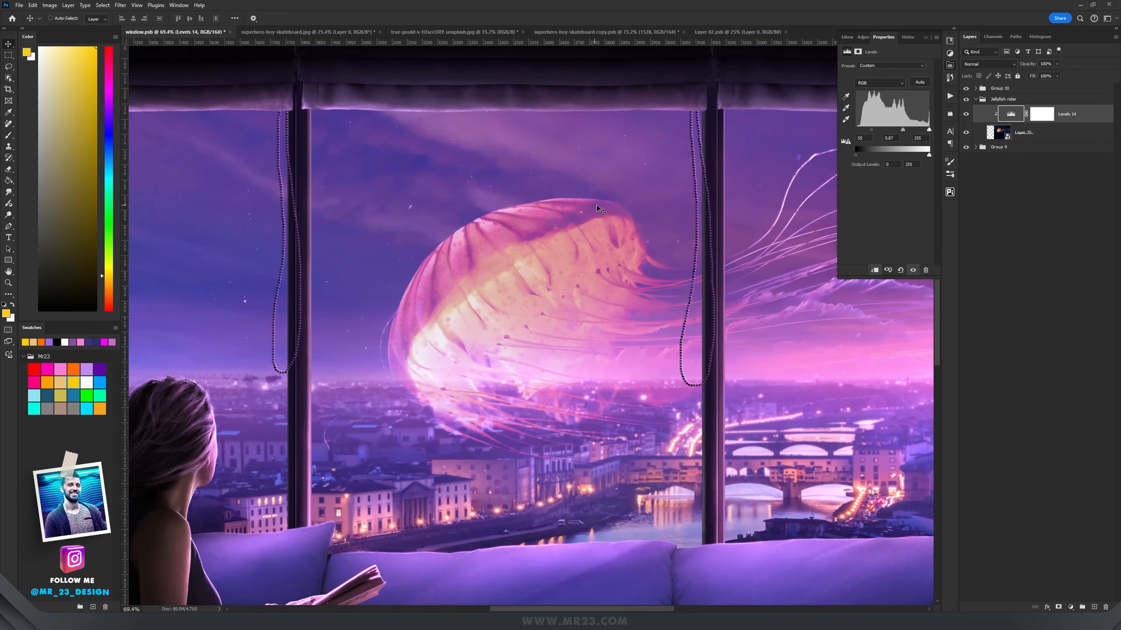
Step: Add a layer mask to the jellyfish layer and paint it black over the background above the jellyfish
{"action": "left_click", "coordinate": [1046, 129]}
{"action": "scroll", "coordinate": [579, 222], "scroll_direction": "up", "scroll_amount": 7}
{"action": "left_click_drag", "start_coordinate": [579, 222], "coordinate": [598, 247]}
{"action": "left_click_drag", "start_coordinate": [347, 268], "coordinate": [427, 215]}
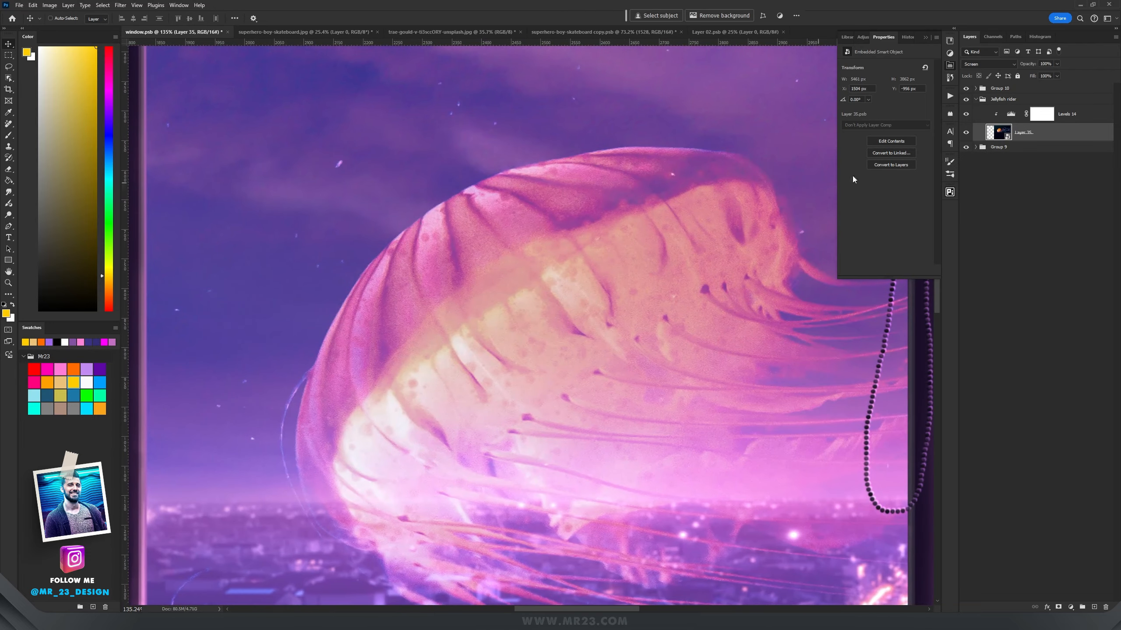
{"action": "scroll", "coordinate": [460, 204], "scroll_direction": "down", "scroll_amount": 4}
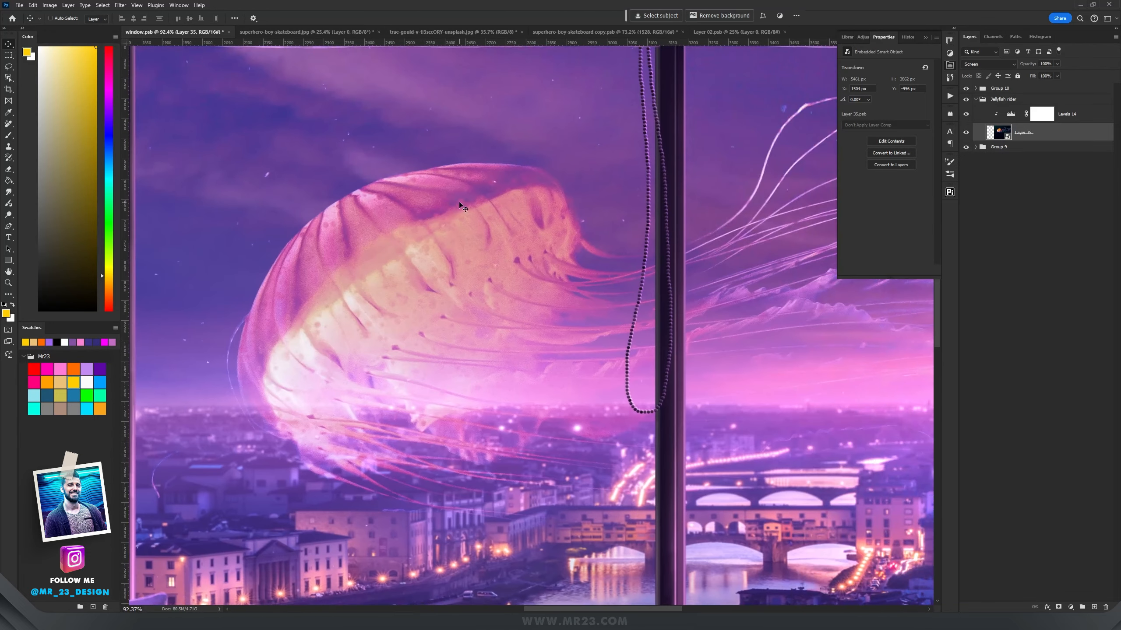
{"action": "left_click", "coordinate": [1059, 608]}
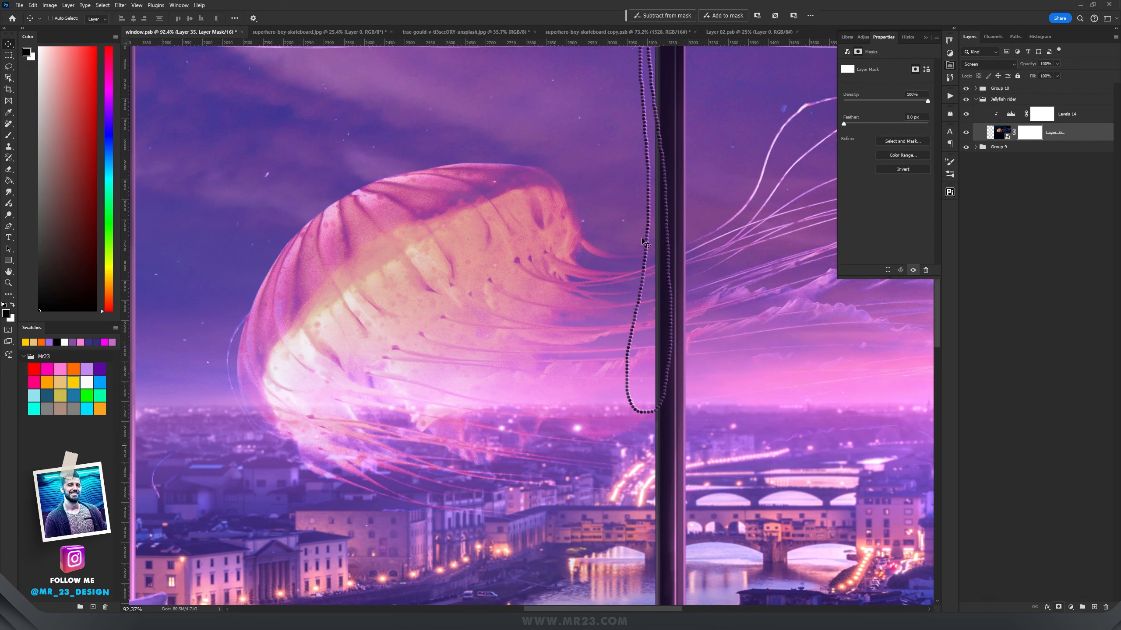
{"action": "key", "text": "b"}
{"action": "left_click_drag", "start_coordinate": [398, 124], "coordinate": [438, 120]}
{"action": "mouse_move", "coordinate": [348, 111]}
{"action": "left_mouse_down"}
{"action": "mouse_move", "coordinate": [390, 135]}
{"action": "mouse_move", "coordinate": [280, 190]}
{"action": "mouse_move", "coordinate": [408, 90]}
{"action": "mouse_move", "coordinate": [523, 96]}
{"action": "mouse_move", "coordinate": [648, 149]}
{"action": "mouse_move", "coordinate": [656, 213]}
{"action": "mouse_move", "coordinate": [736, 136]}
{"action": "mouse_move", "coordinate": [781, 119]}
{"action": "mouse_move", "coordinate": [802, 97]}
{"action": "left_mouse_up"}
{"action": "left_click_drag", "start_coordinate": [614, 158], "coordinate": [778, 133]}
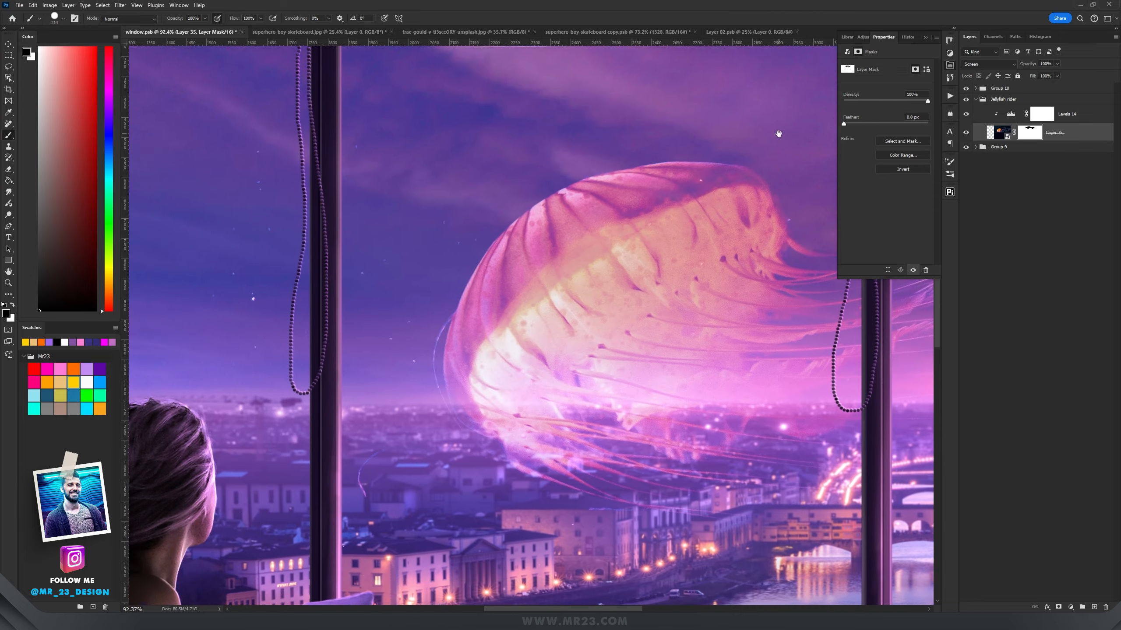
Step: Mask out the remaining background beside the jellyfish and around its tentacles, reducing the brush size for the finer areas
{"action": "left_click_drag", "start_coordinate": [445, 211], "coordinate": [410, 255]}
{"action": "mouse_move", "coordinate": [298, 372]}
{"action": "left_mouse_down"}
{"action": "mouse_move", "coordinate": [240, 290]}
{"action": "mouse_move", "coordinate": [358, 451]}
{"action": "left_mouse_up"}
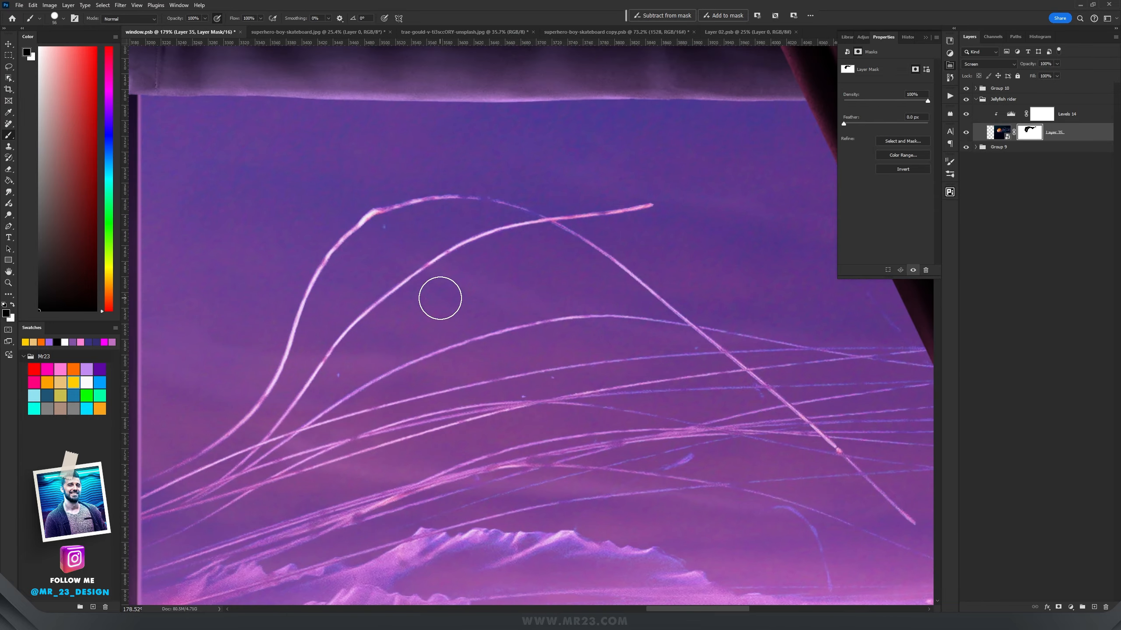
{"action": "key", "text": "bracketleft"}
{"action": "key", "text": "bracketleft"}
{"action": "key", "text": "bracketleft"}
{"action": "key", "text": "bracketleft"}
{"action": "scroll", "coordinate": [668, 344], "scroll_direction": "down", "scroll_amount": 5}
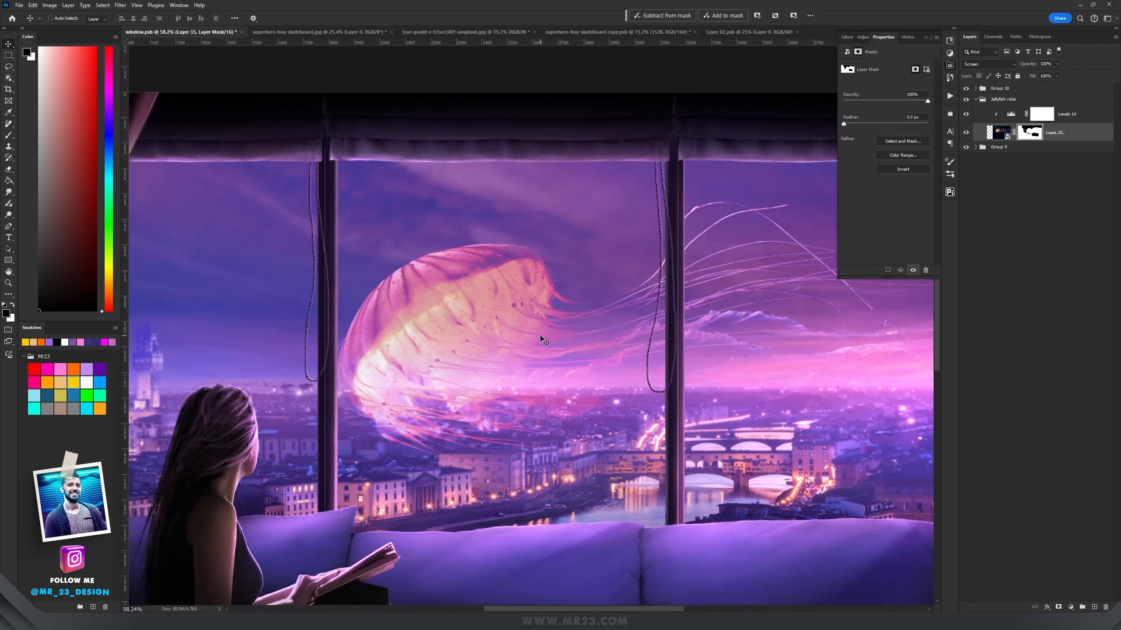
Step: Scale the jellyfish down and place it in the sky above the city in the middle window pane
{"action": "key", "text": "ctrl+t"}
{"action": "left_click_drag", "start_coordinate": [189, 347], "coordinate": [457, 341]}
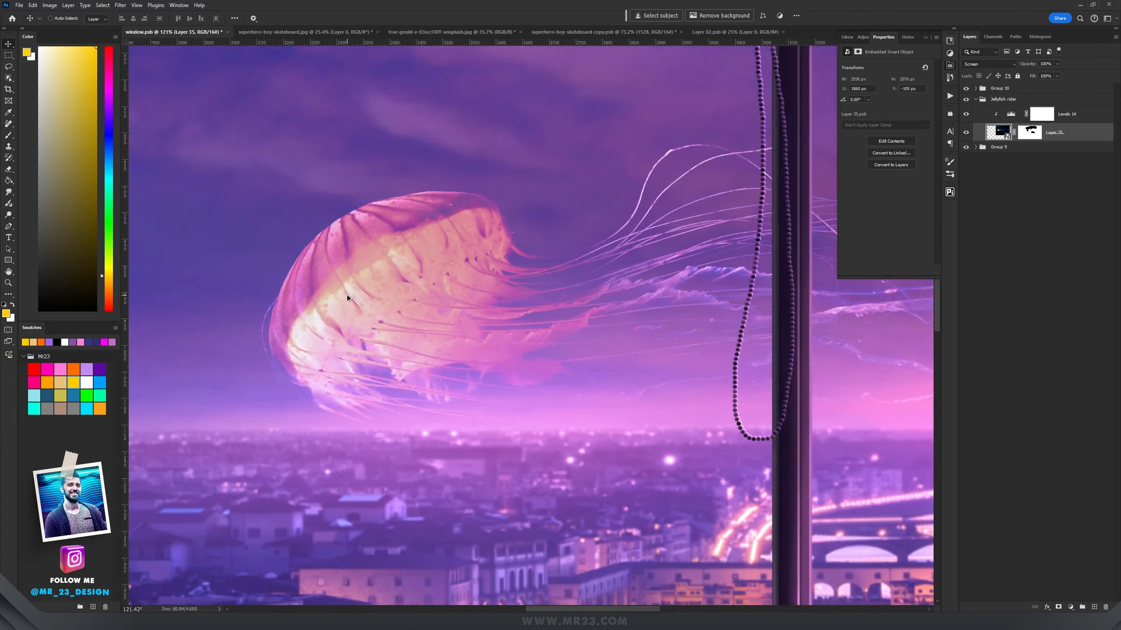
{"action": "scroll", "coordinate": [346, 295], "scroll_direction": "down", "scroll_amount": 3}
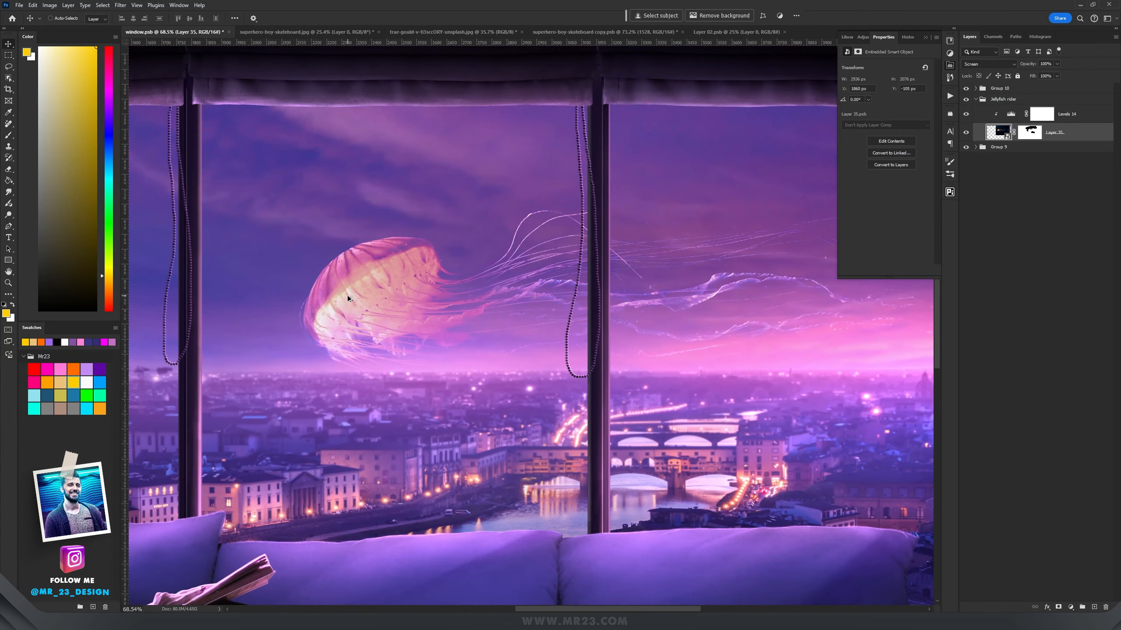
{"action": "scroll", "coordinate": [346, 296], "scroll_direction": "up", "scroll_amount": 3}
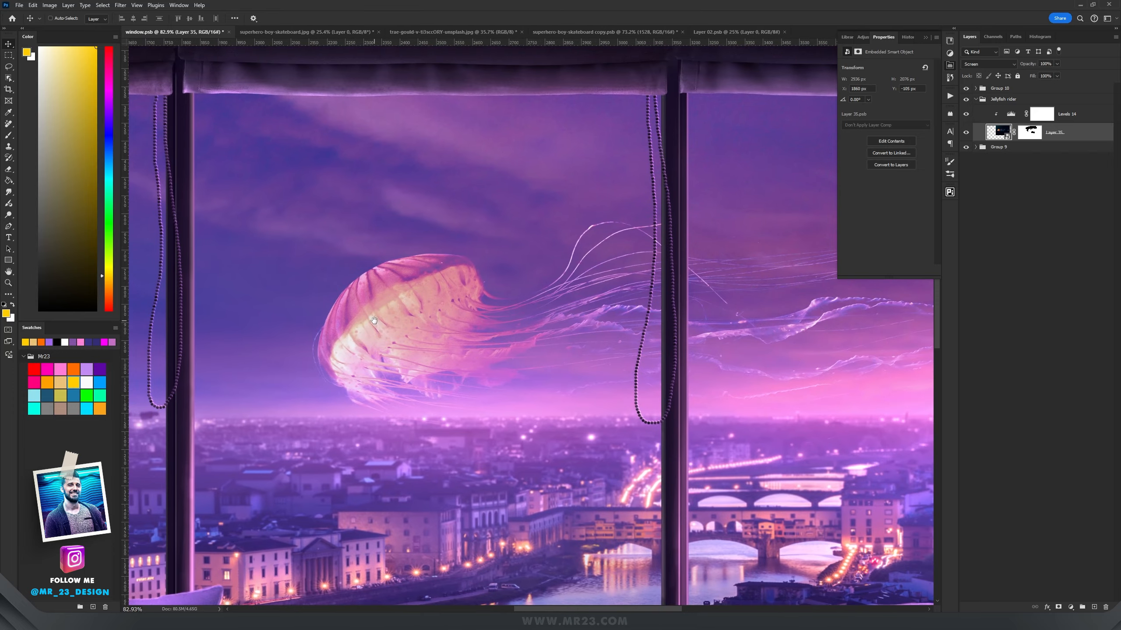
{"action": "scroll", "coordinate": [373, 321], "scroll_direction": "up", "scroll_amount": 3}
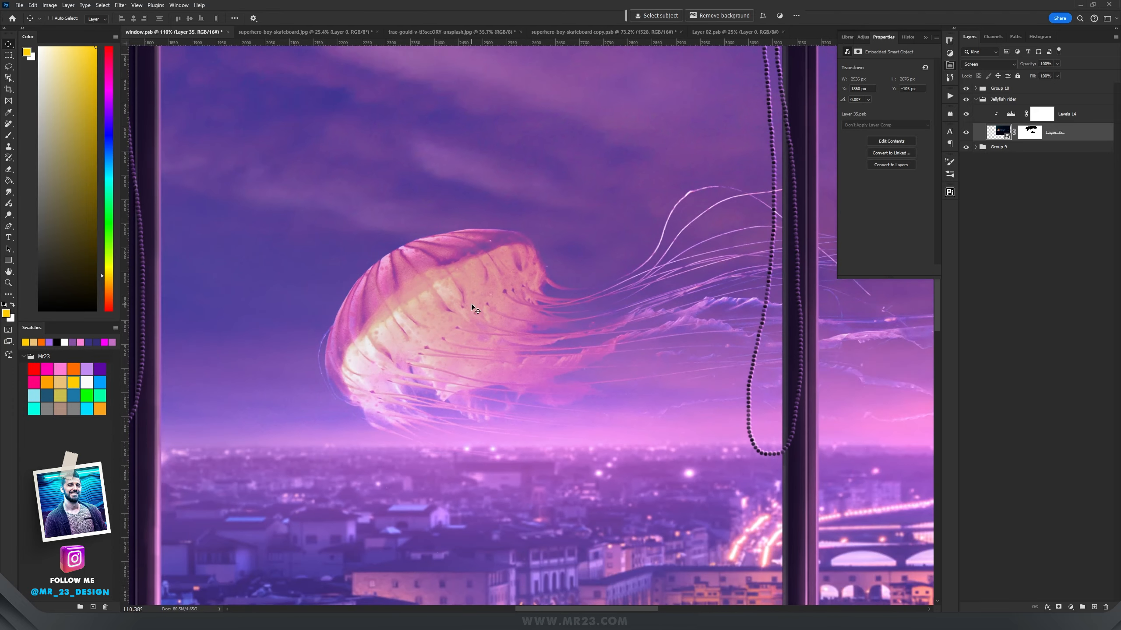
Step: Apply a Motion Blur filter to the jellyfish layer
{"action": "left_click", "coordinate": [116, 6]}
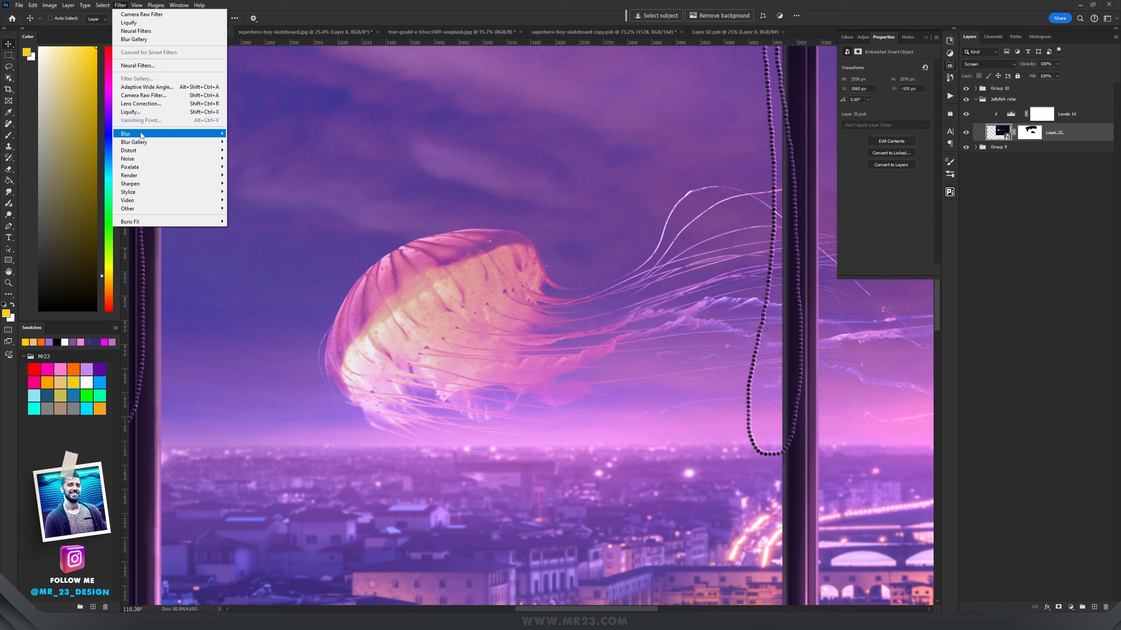
{"action": "mouse_move", "coordinate": [200, 143]}
{"action": "left_click", "coordinate": [249, 183]}
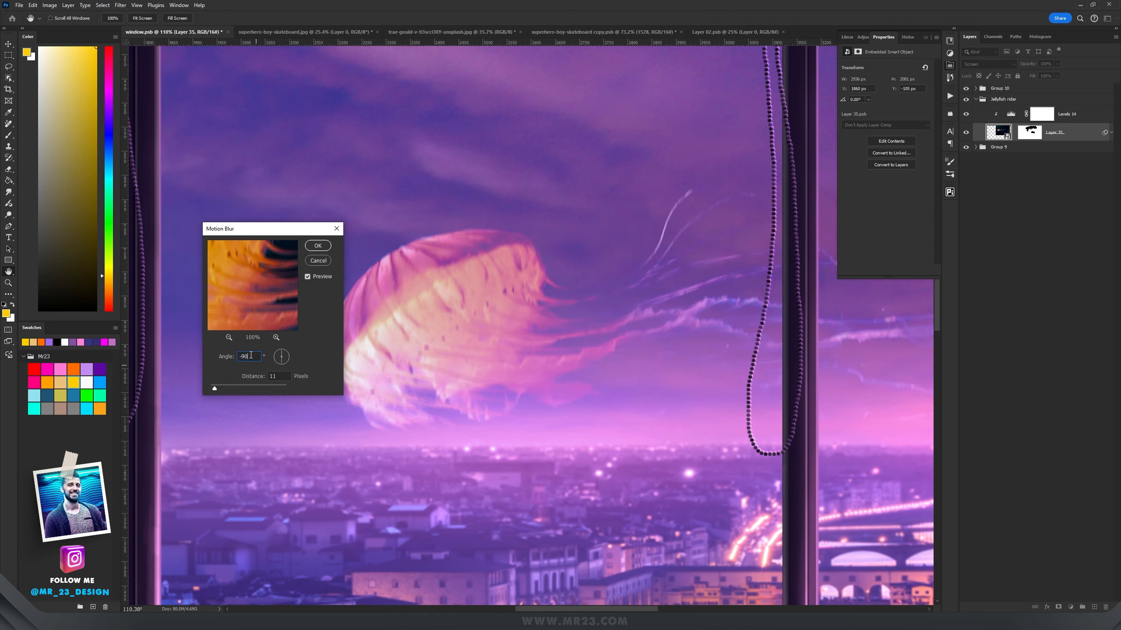
{"action": "type", "text": "4"}
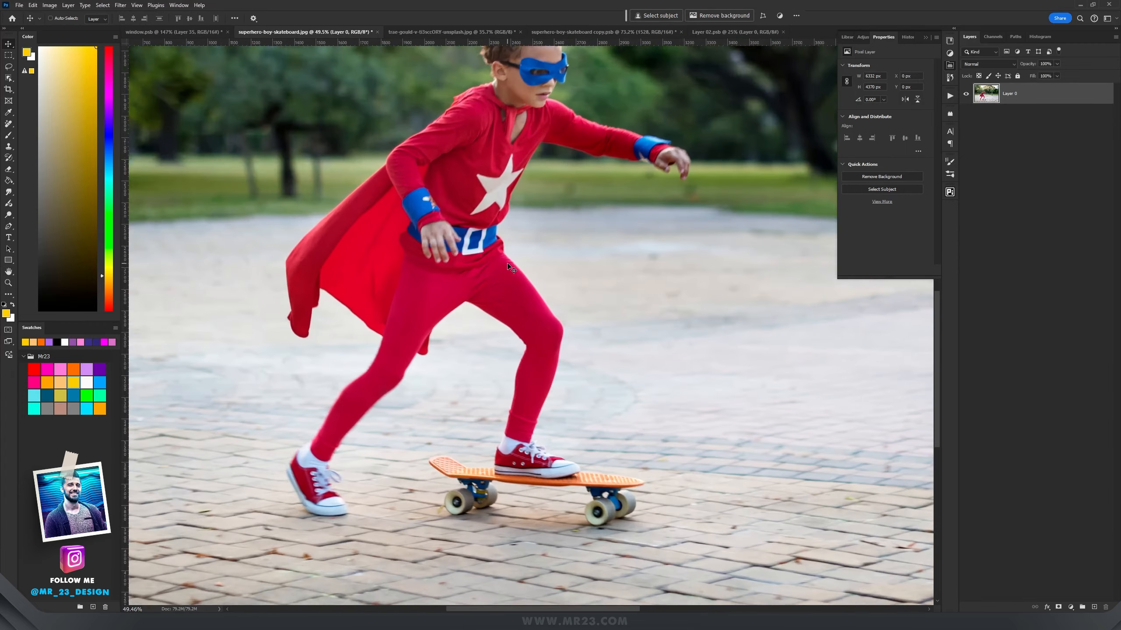
Step: In superhero-boy-skateboard.jpg, trace a Pen path around the boy without cape and skateboard, including the gap between arm and torso
{"action": "key", "text": "Tab"}
{"action": "left_click_drag", "start_coordinate": [513, 258], "coordinate": [616, 294]}
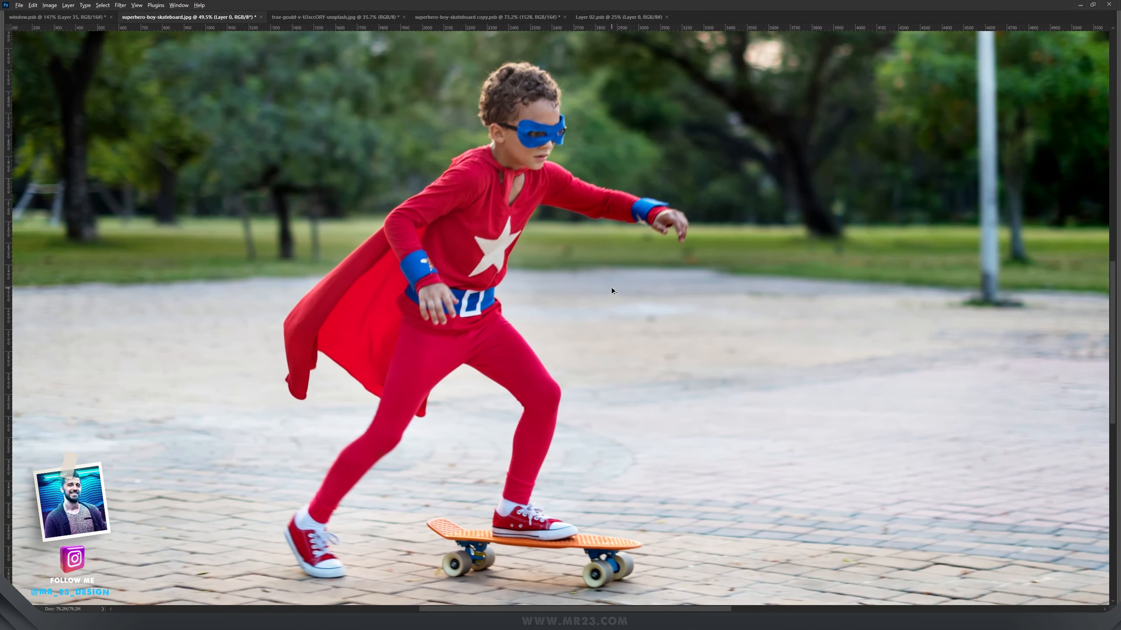
{"action": "scroll", "coordinate": [611, 287], "scroll_direction": "down", "scroll_amount": 1}
{"action": "key", "text": "Tab"}
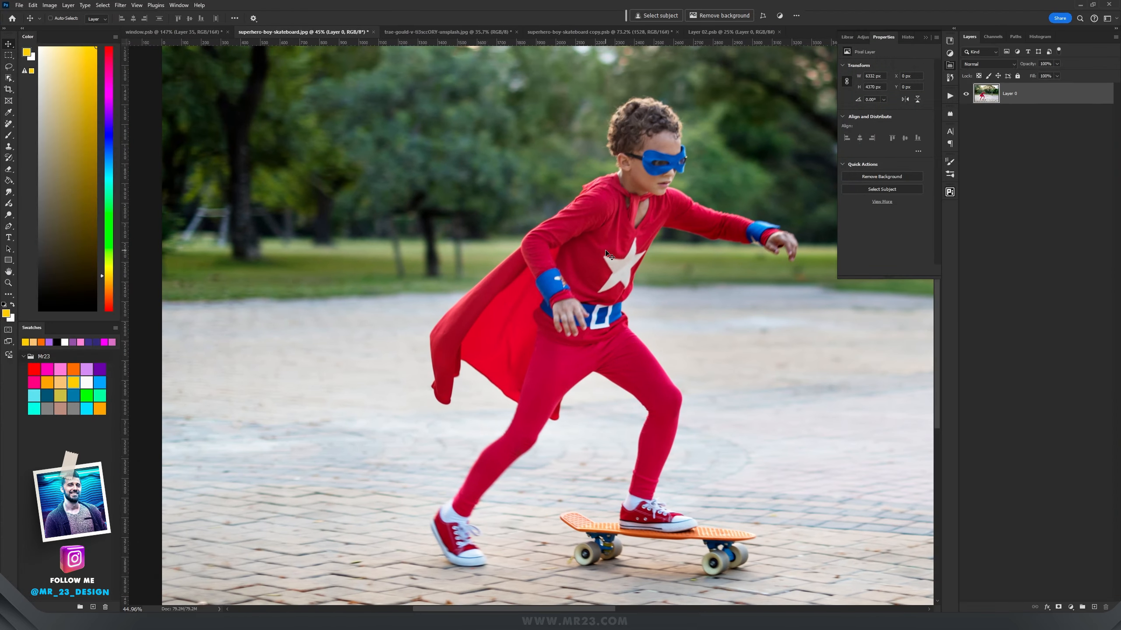
{"action": "key", "text": "p"}
{"action": "scroll", "coordinate": [435, 431], "scroll_direction": "up", "scroll_amount": 4}
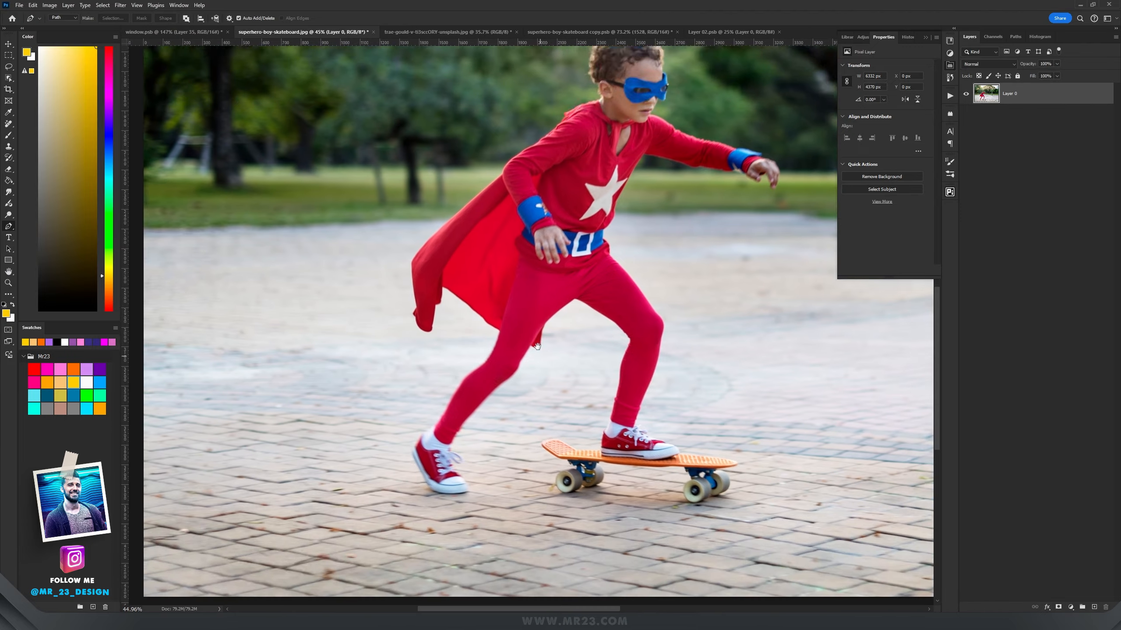
{"action": "scroll", "coordinate": [434, 431], "scroll_direction": "down", "scroll_amount": 6}
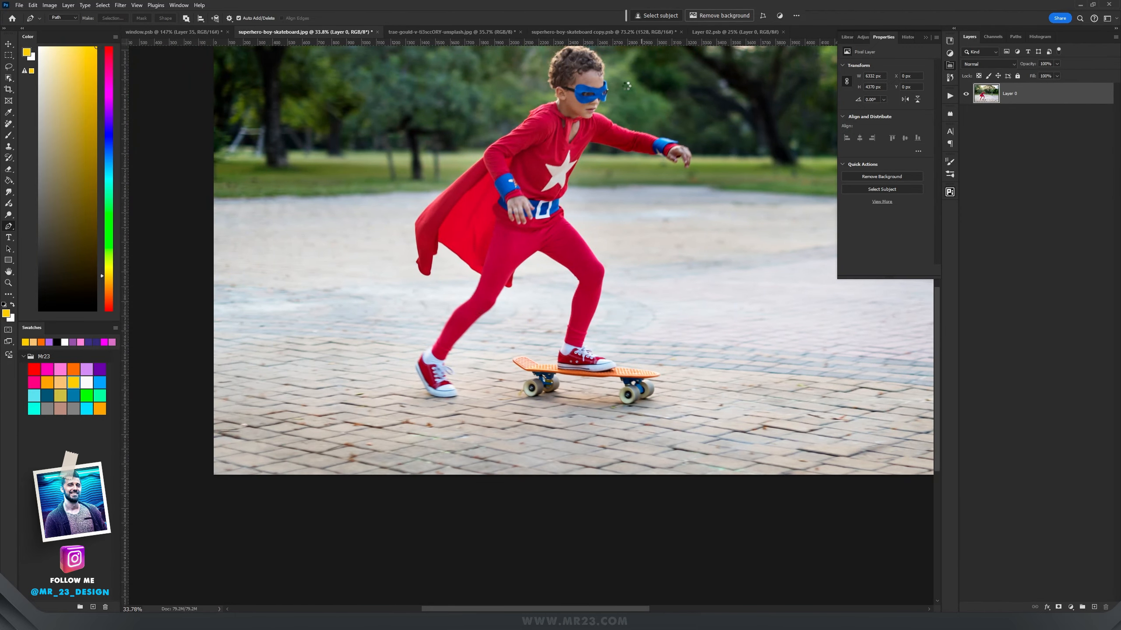
{"action": "scroll", "coordinate": [623, 139], "scroll_direction": "up", "scroll_amount": 3}
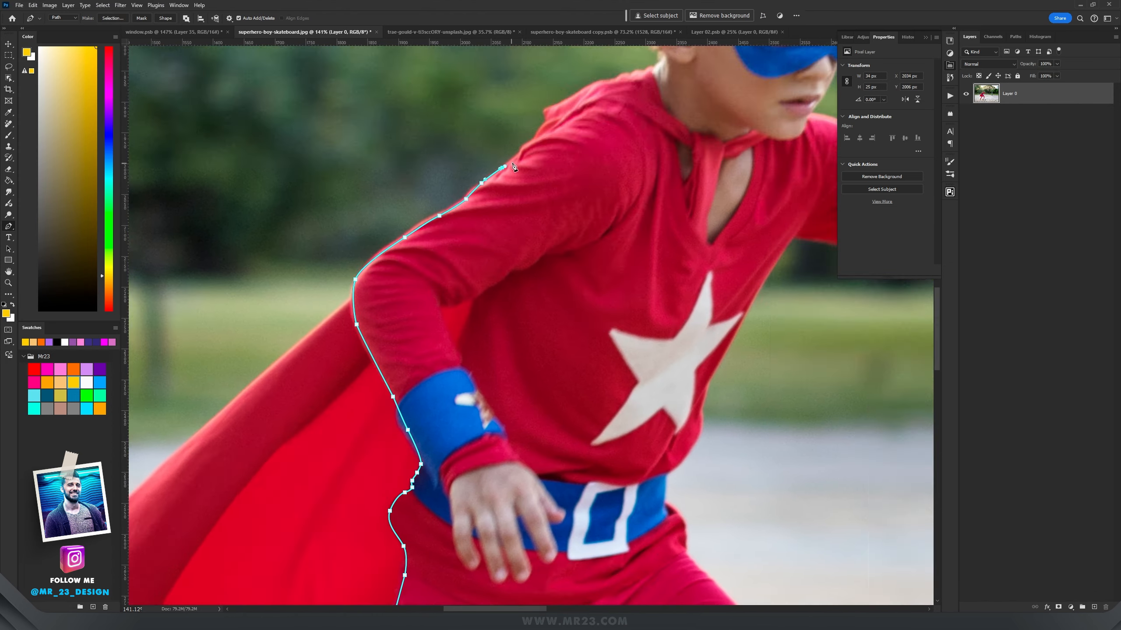
{"action": "left_click", "coordinate": [562, 378]}
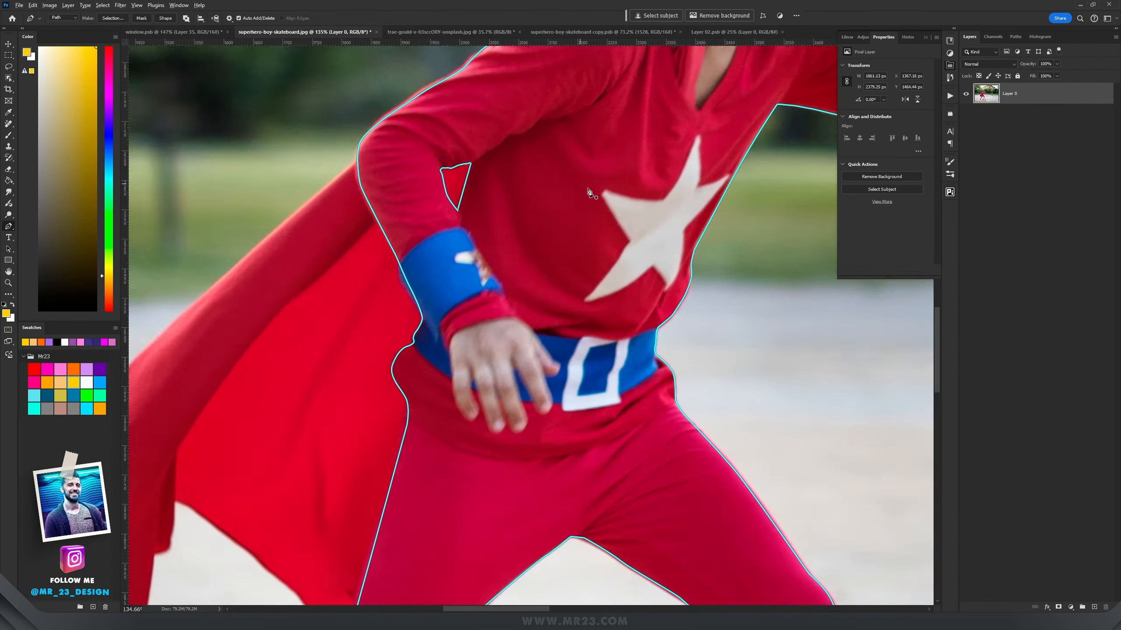
{"action": "scroll", "coordinate": [592, 194], "scroll_direction": "down", "scroll_amount": 6}
{"action": "left_click_drag", "start_coordinate": [616, 201], "coordinate": [494, 234]}
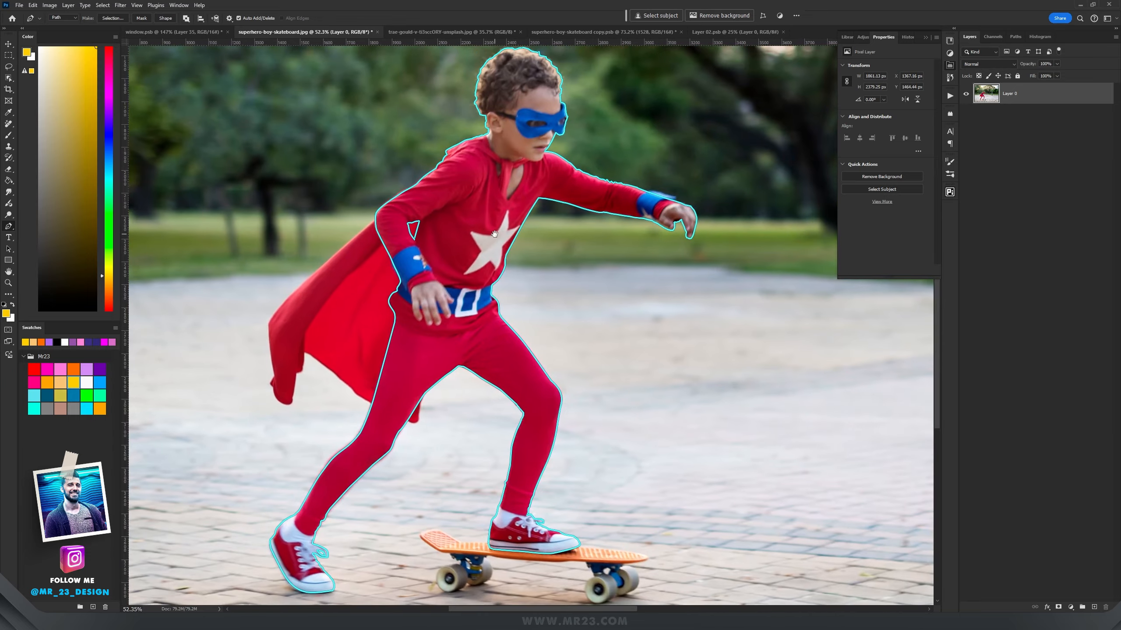
Step: Turn the path into a selection and use it as a layer mask that isolates the boy
{"action": "key", "text": "ctrl+Return"}
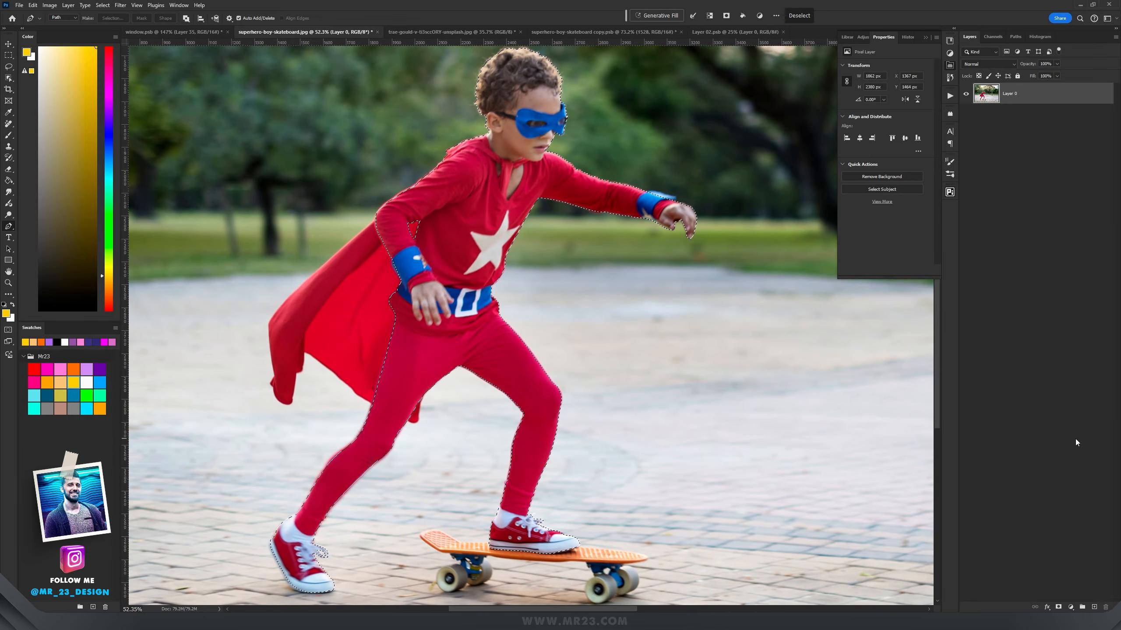
{"action": "left_click", "coordinate": [1058, 608]}
{"action": "key", "text": "v"}
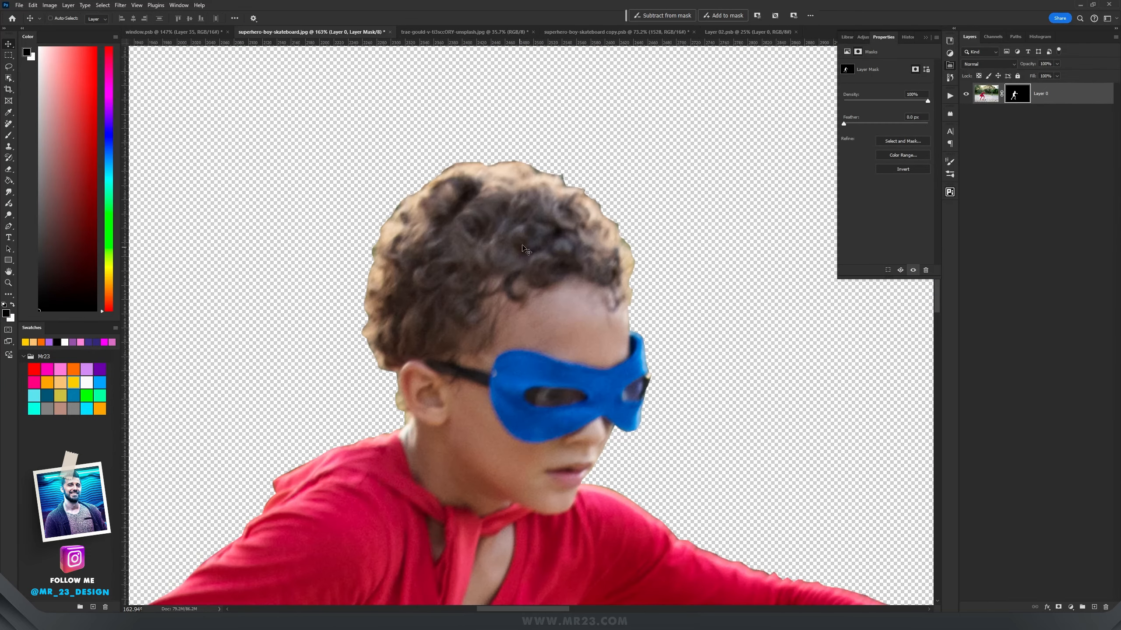
{"action": "scroll", "coordinate": [562, 217], "scroll_direction": "down", "scroll_amount": 5}
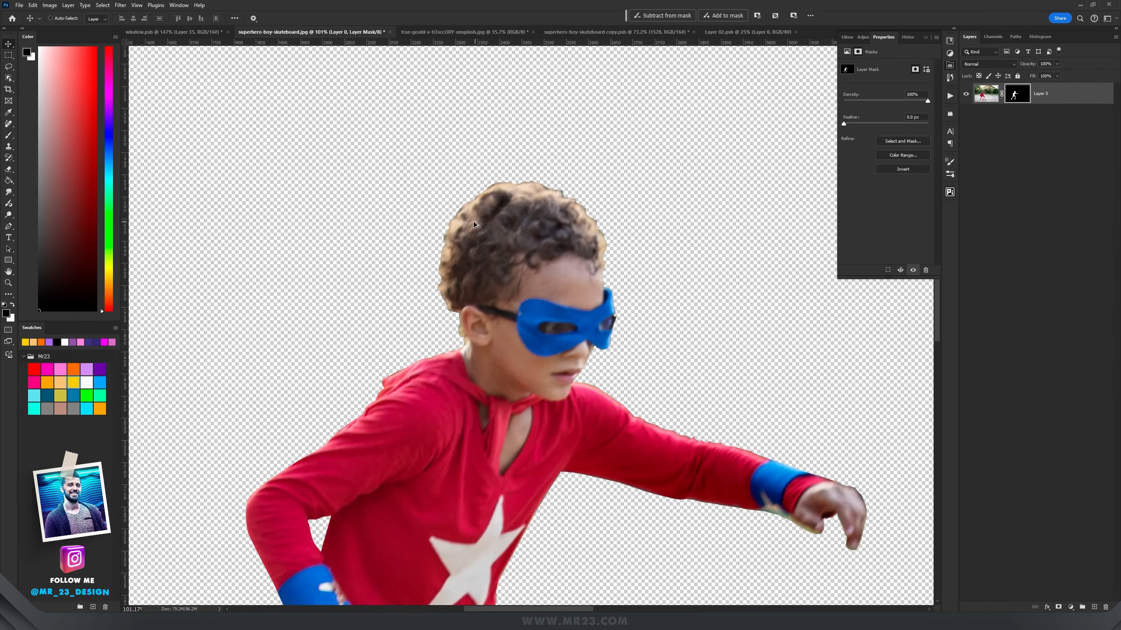
Step: Refine the mask edge around the boy's curly hair in Select and Mask and output it as a new layer with layer mask
{"action": "scroll", "coordinate": [474, 225], "scroll_direction": "up", "scroll_amount": 3}
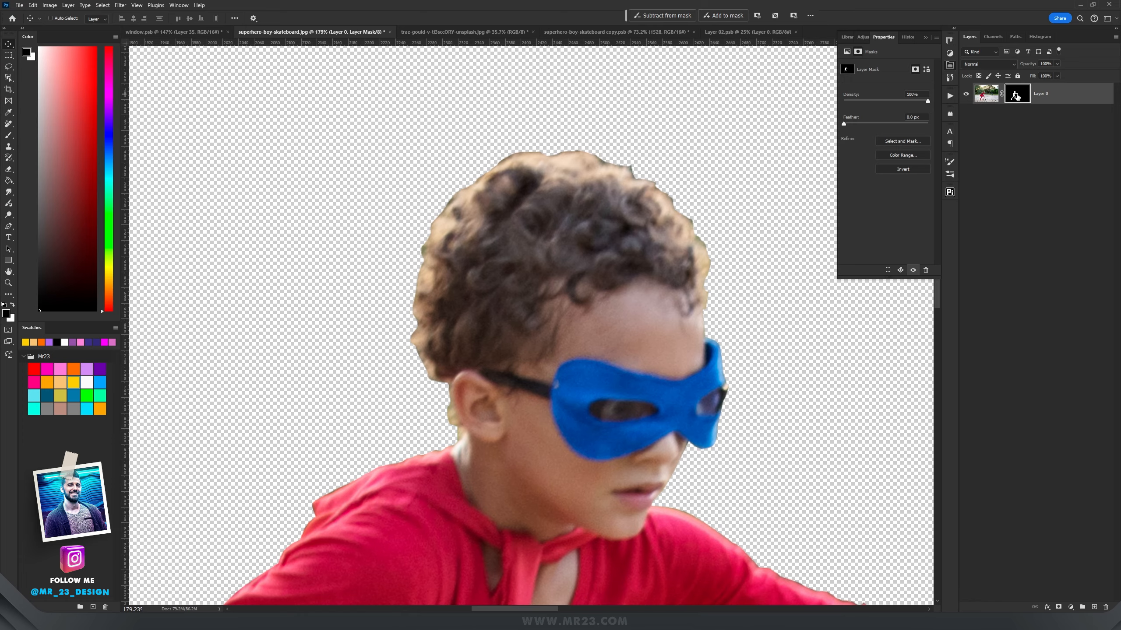
{"action": "left_click", "coordinate": [902, 141]}
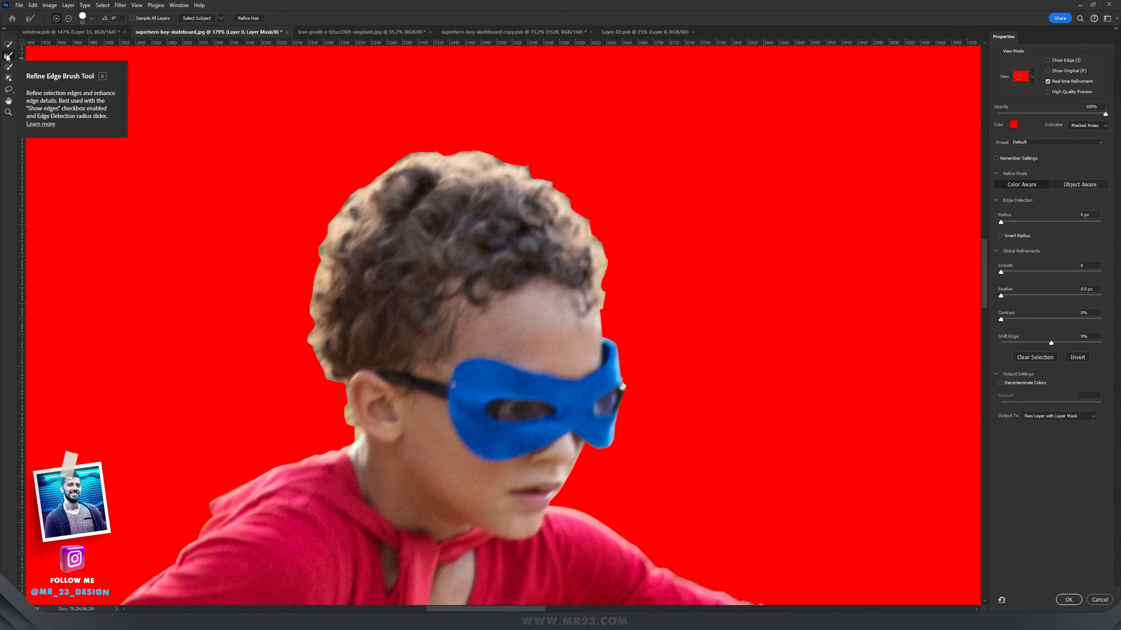
{"action": "mouse_move", "coordinate": [387, 153]}
{"action": "left_mouse_down"}
{"action": "mouse_move", "coordinate": [478, 143]}
{"action": "mouse_move", "coordinate": [460, 143]}
{"action": "mouse_move", "coordinate": [525, 158]}
{"action": "mouse_move", "coordinate": [571, 201]}
{"action": "mouse_move", "coordinate": [609, 253]}
{"action": "left_mouse_up"}
{"action": "mouse_move", "coordinate": [444, 143]}
{"action": "left_mouse_down"}
{"action": "mouse_move", "coordinate": [382, 159]}
{"action": "mouse_move", "coordinate": [319, 218]}
{"action": "mouse_move", "coordinate": [325, 243]}
{"action": "mouse_move", "coordinate": [306, 319]}
{"action": "mouse_move", "coordinate": [320, 375]}
{"action": "left_mouse_up"}
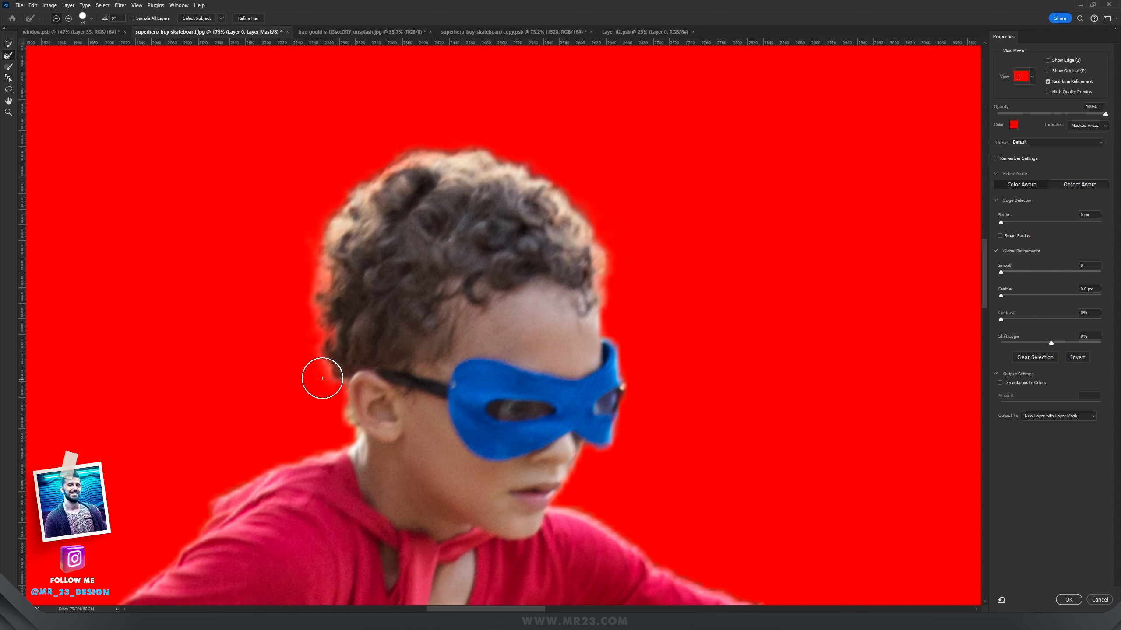
{"action": "left_click", "coordinate": [1067, 599]}
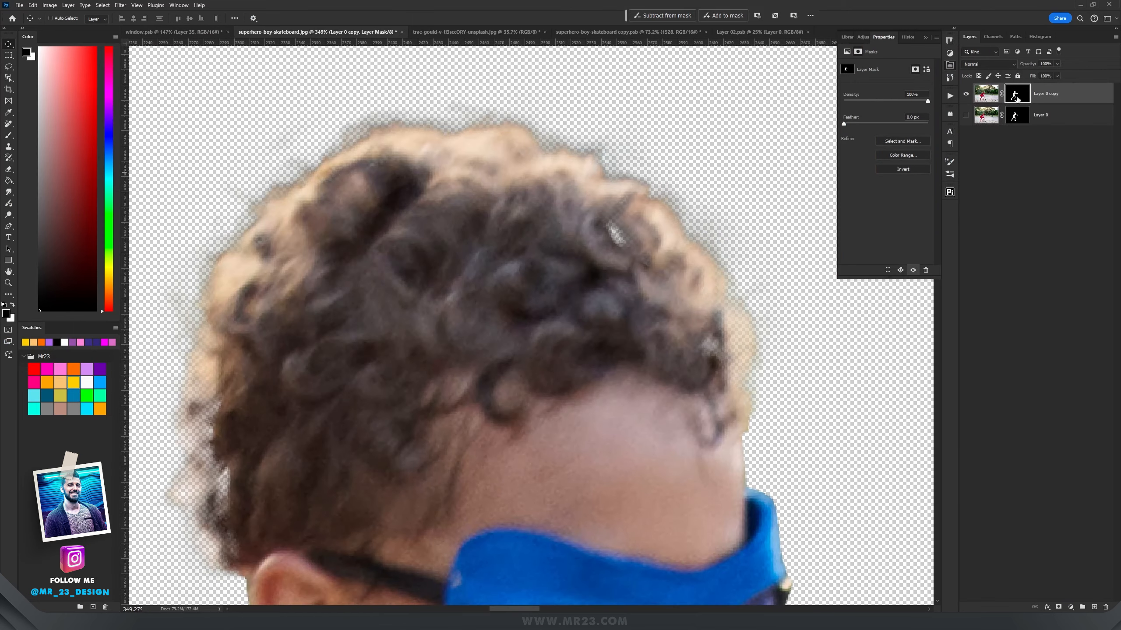
Step: Display the Layer 0 copy mask on its own and paint white with a hard round brush over the grey spots inside the head
{"action": "left_click", "coordinate": [1011, 97], "text": "alt"}
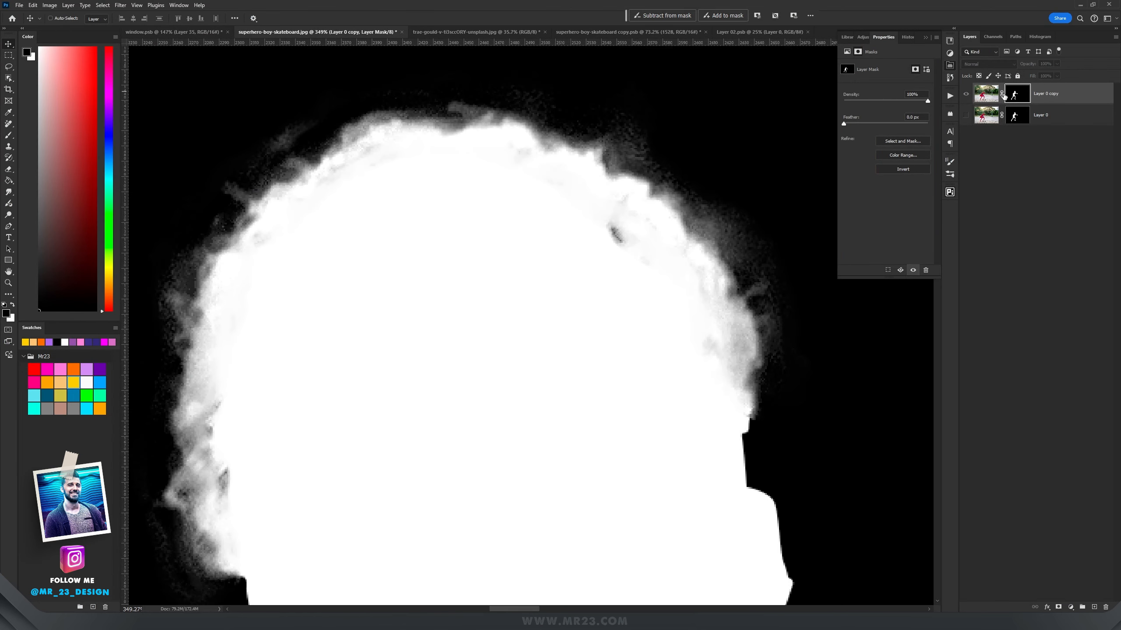
{"action": "scroll", "coordinate": [623, 253], "scroll_direction": "up", "scroll_amount": 3}
{"action": "scroll", "coordinate": [623, 252], "scroll_direction": "down", "scroll_amount": 2}
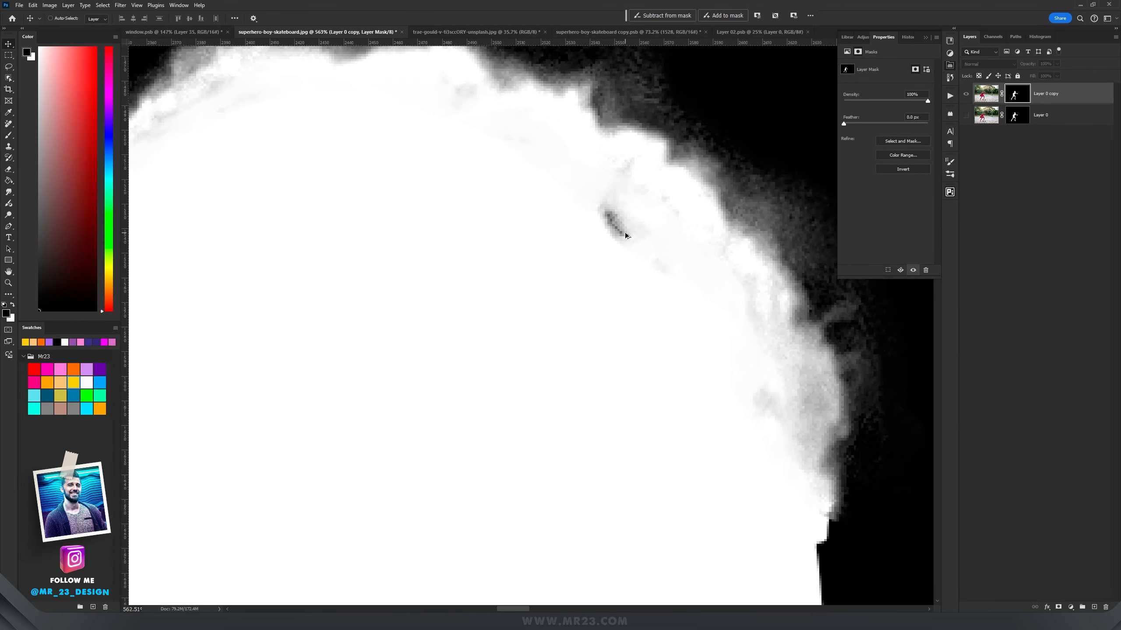
{"action": "key", "text": "b"}
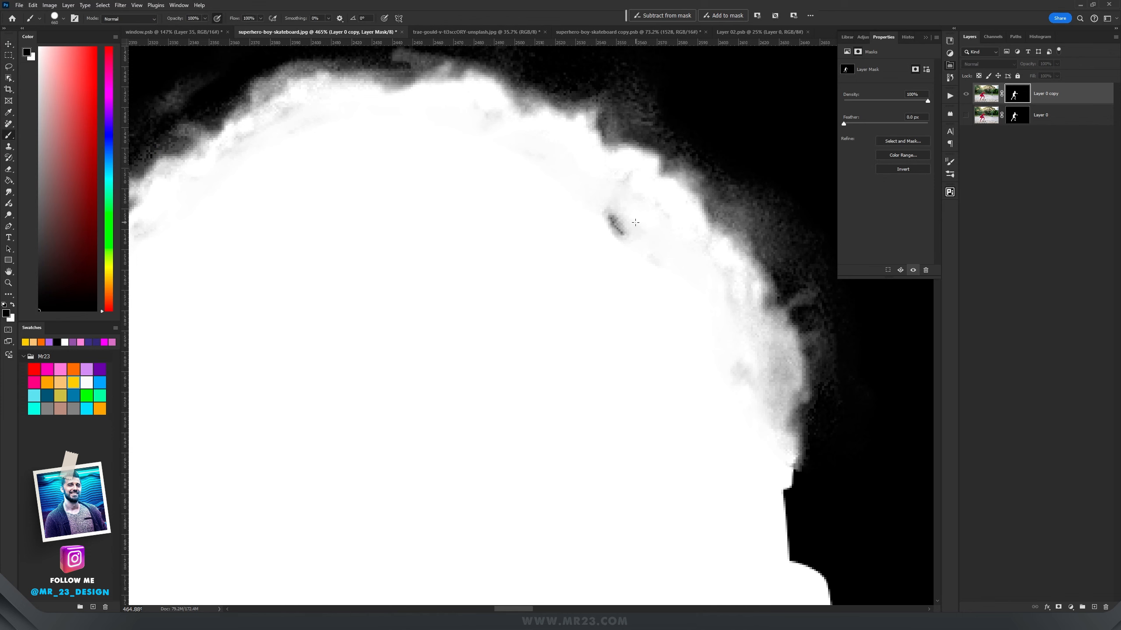
{"action": "right_click", "coordinate": [481, 232]}
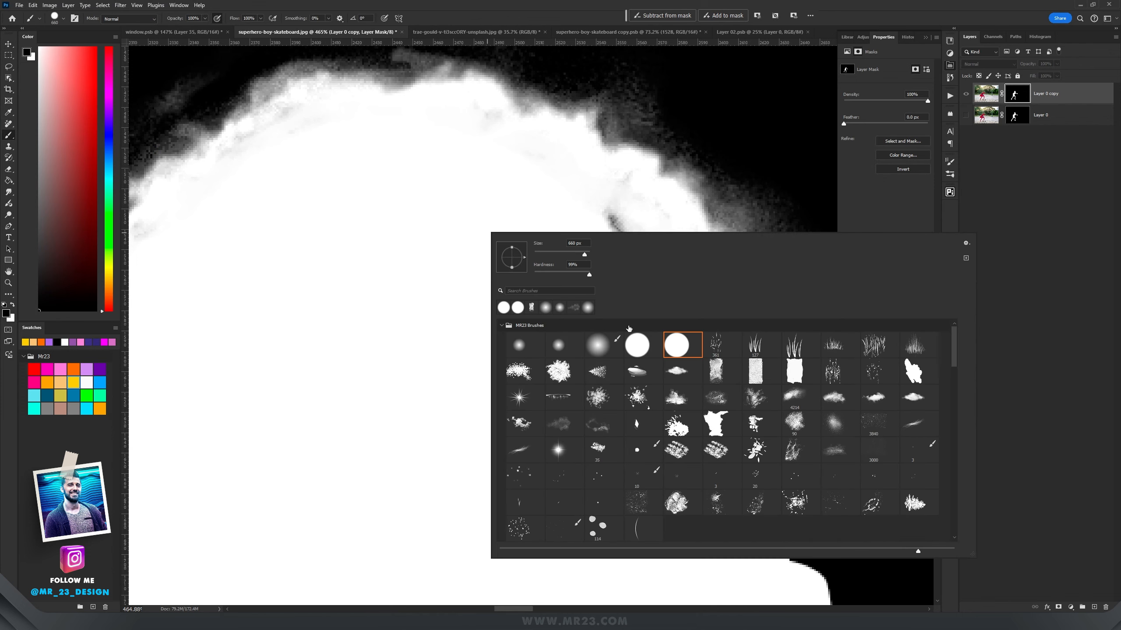
{"action": "left_click", "coordinate": [593, 4]}
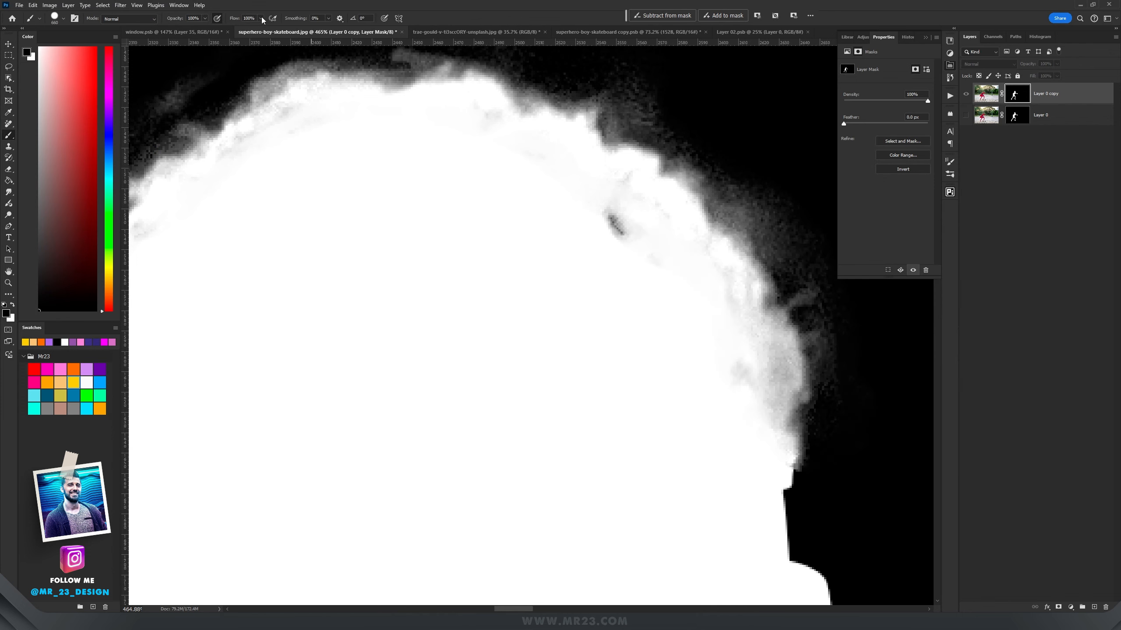
{"action": "left_click_drag", "start_coordinate": [514, 181], "coordinate": [0, 176]}
{"action": "left_click_drag", "start_coordinate": [557, 304], "coordinate": [494, 303]}
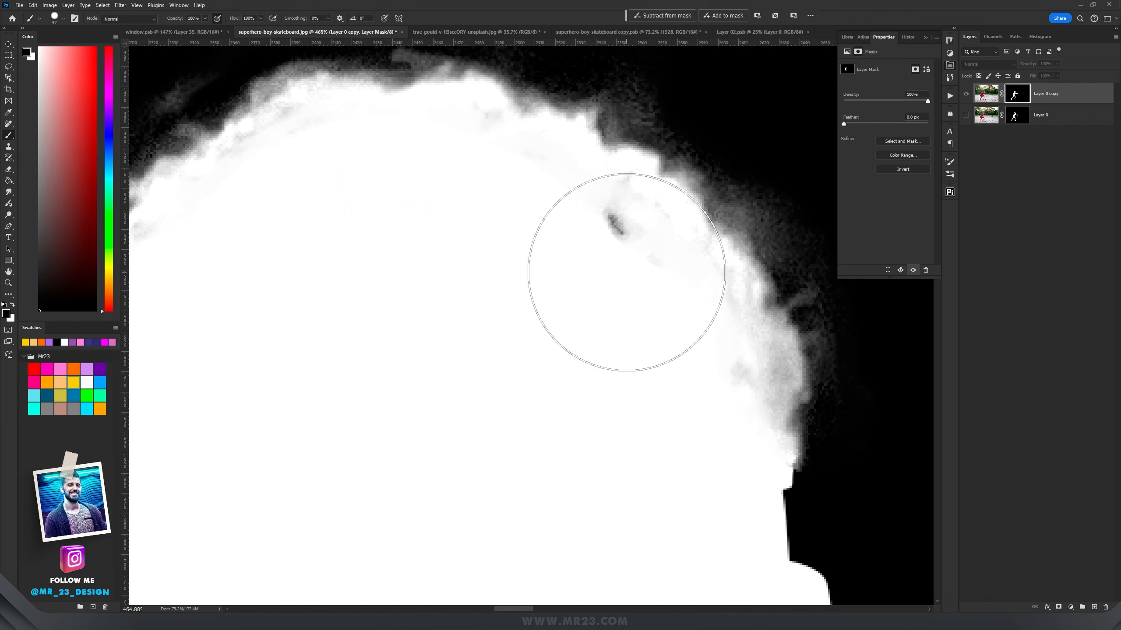
{"action": "key", "text": "x"}
{"action": "left_click_drag", "start_coordinate": [626, 272], "coordinate": [580, 270]}
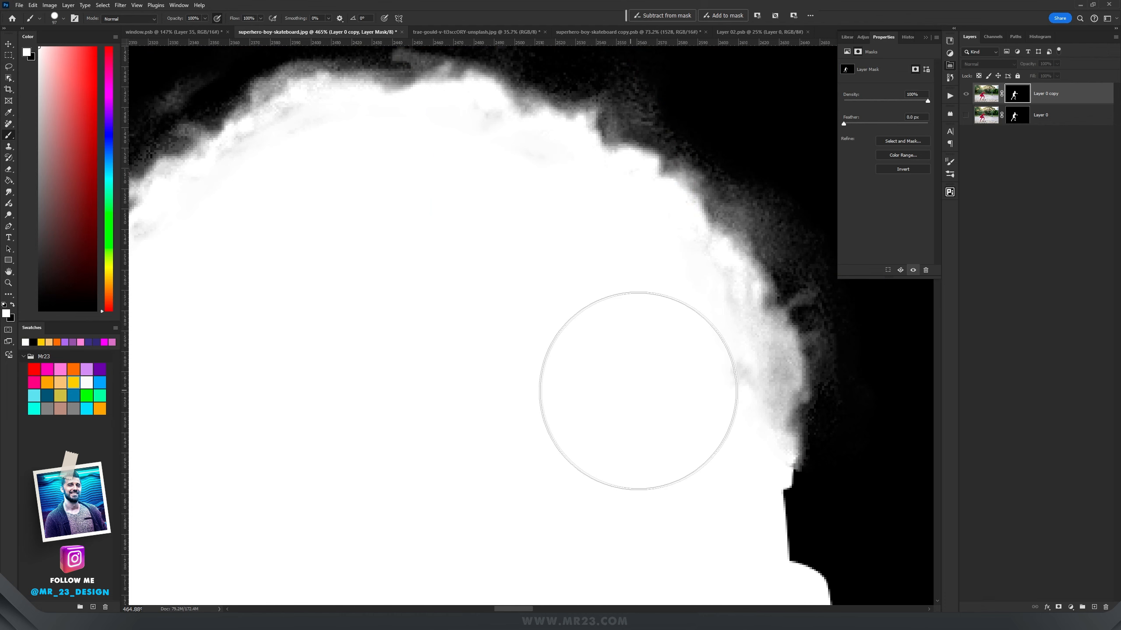
{"action": "left_click_drag", "start_coordinate": [639, 391], "coordinate": [660, 408]}
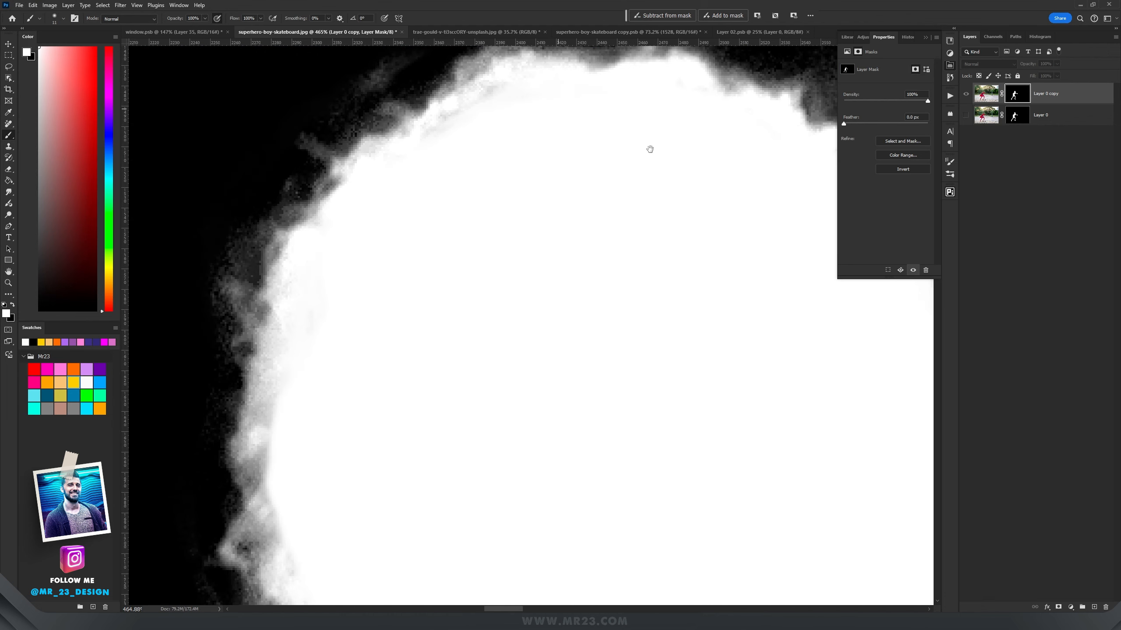
Step: Paint the grey patches just inside the hair's outline solid white along the forehead side and crown of the mask
{"action": "left_click_drag", "start_coordinate": [651, 151], "coordinate": [309, 212]}
{"action": "left_click_drag", "start_coordinate": [407, 371], "coordinate": [277, 301]}
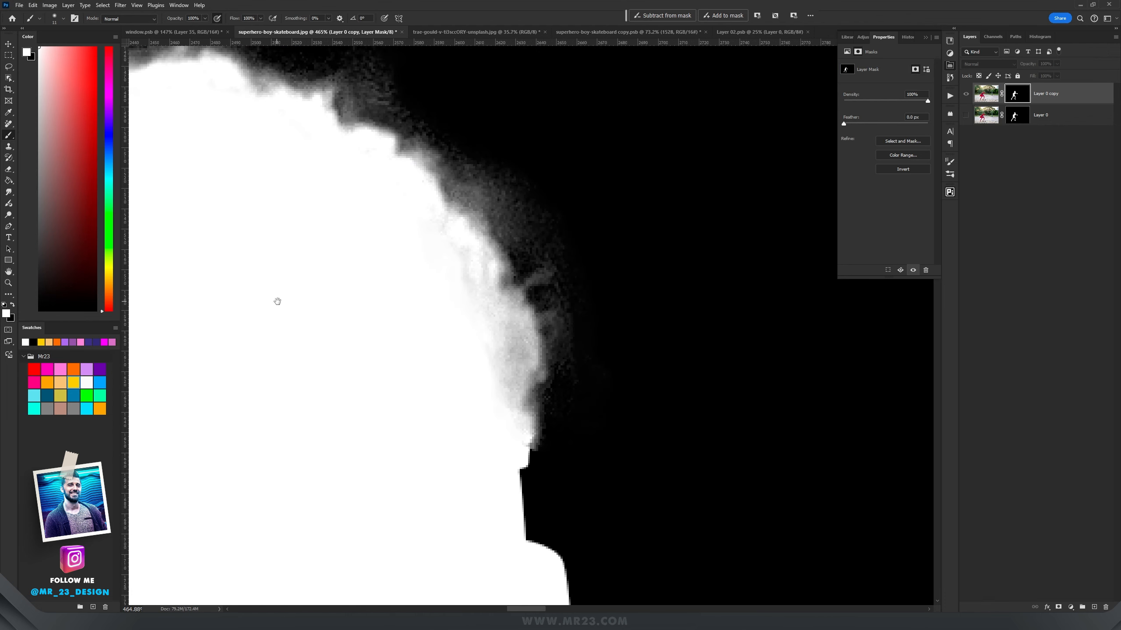
{"action": "left_click_drag", "start_coordinate": [438, 286], "coordinate": [519, 305]}
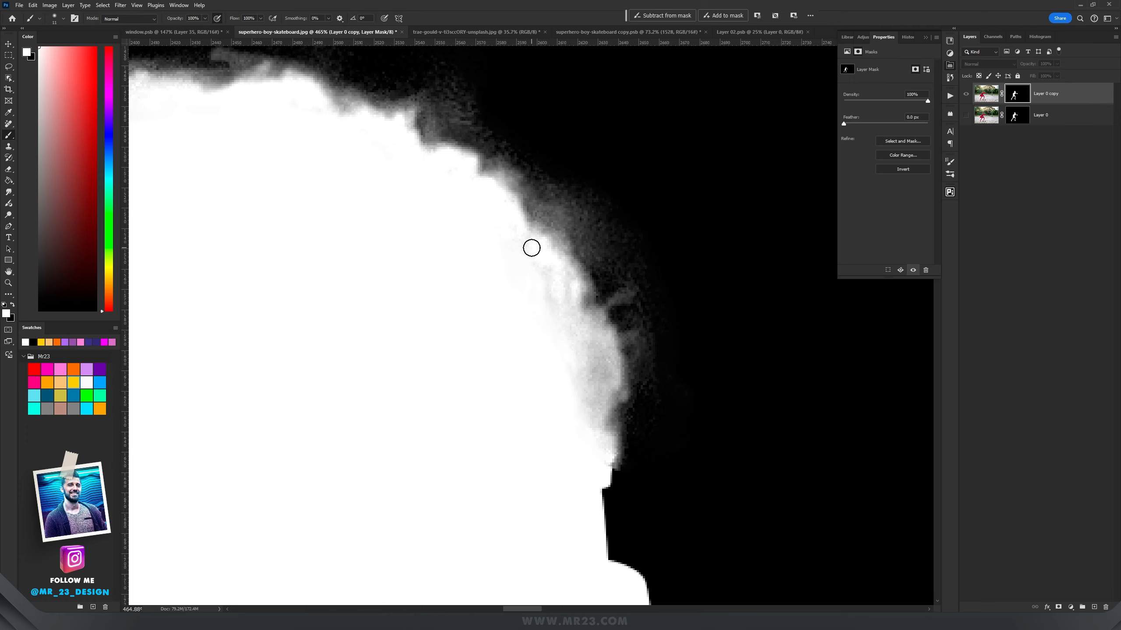
{"action": "scroll", "coordinate": [531, 248], "scroll_direction": "up", "scroll_amount": 2}
{"action": "mouse_move", "coordinate": [564, 350]}
{"action": "left_mouse_down"}
{"action": "mouse_move", "coordinate": [574, 416]}
{"action": "mouse_move", "coordinate": [567, 340]}
{"action": "mouse_move", "coordinate": [512, 239]}
{"action": "mouse_move", "coordinate": [578, 344]}
{"action": "left_mouse_up"}
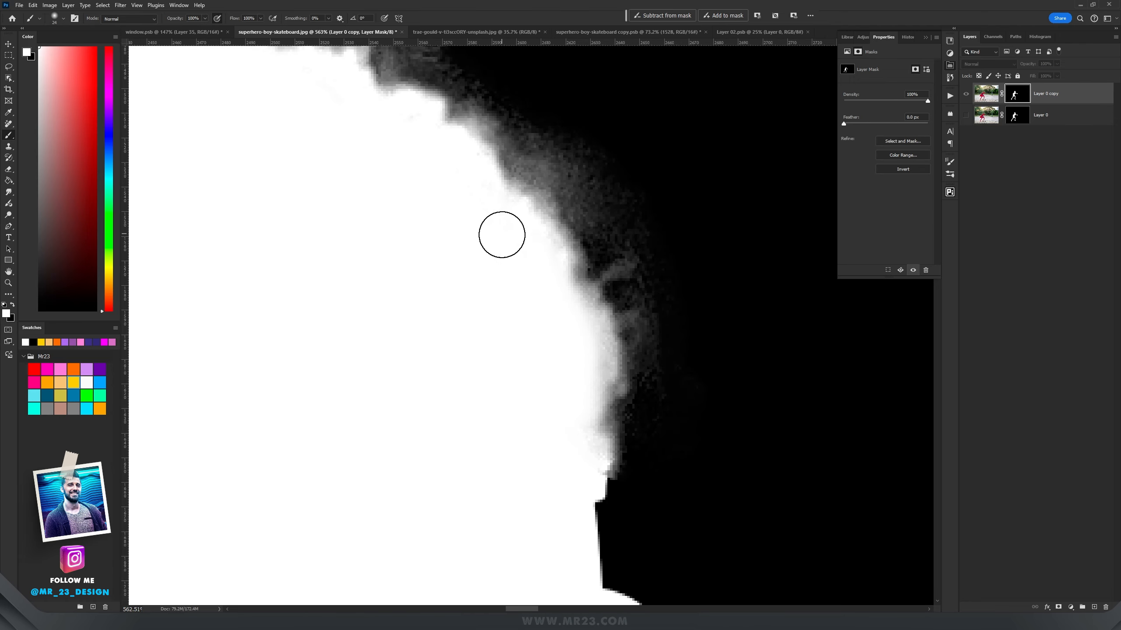
{"action": "left_click_drag", "start_coordinate": [384, 213], "coordinate": [591, 389]}
{"action": "left_click_drag", "start_coordinate": [192, 208], "coordinate": [319, 273]}
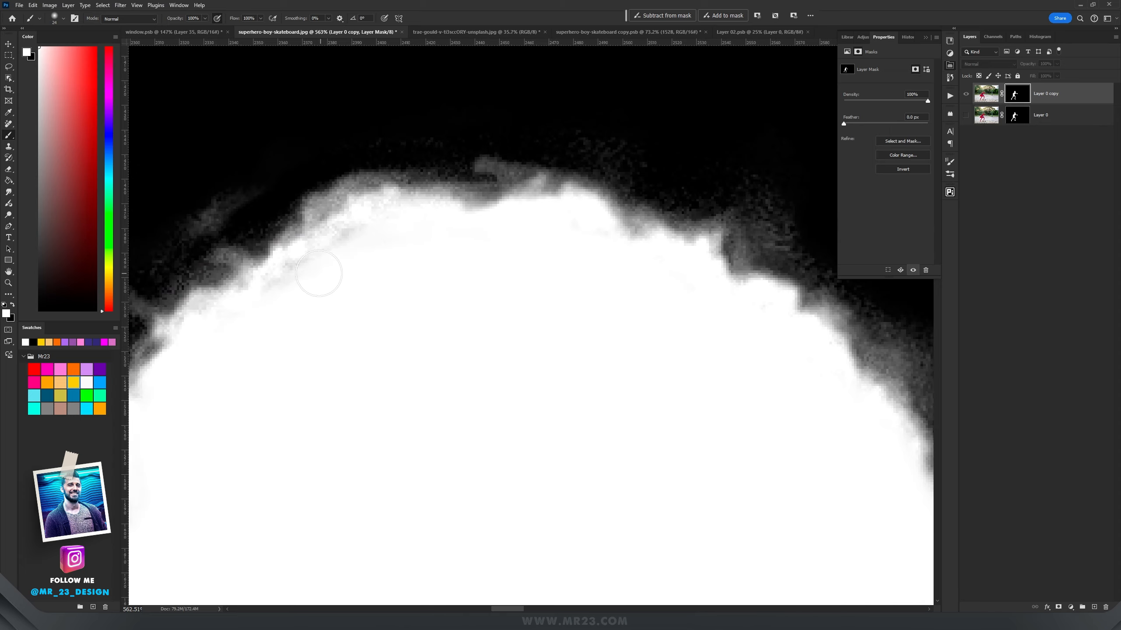
Step: Set the brush mode to Overlay and paint black around the outside of the hair to clean the grey haze from the mask
{"action": "left_click", "coordinate": [129, 19]}
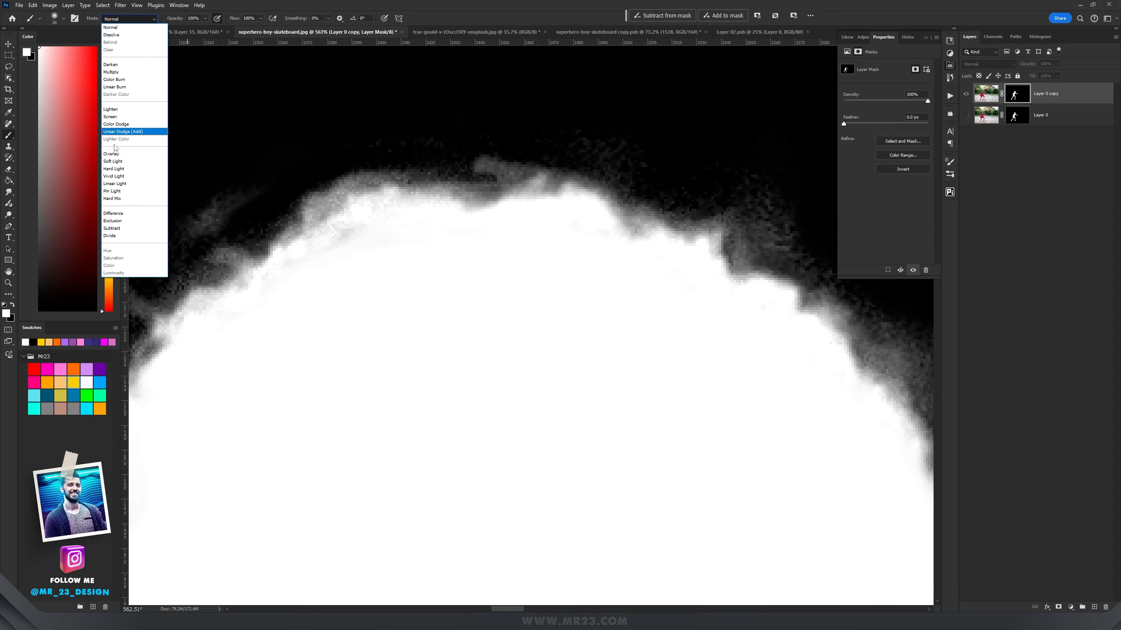
{"action": "left_click", "coordinate": [127, 154]}
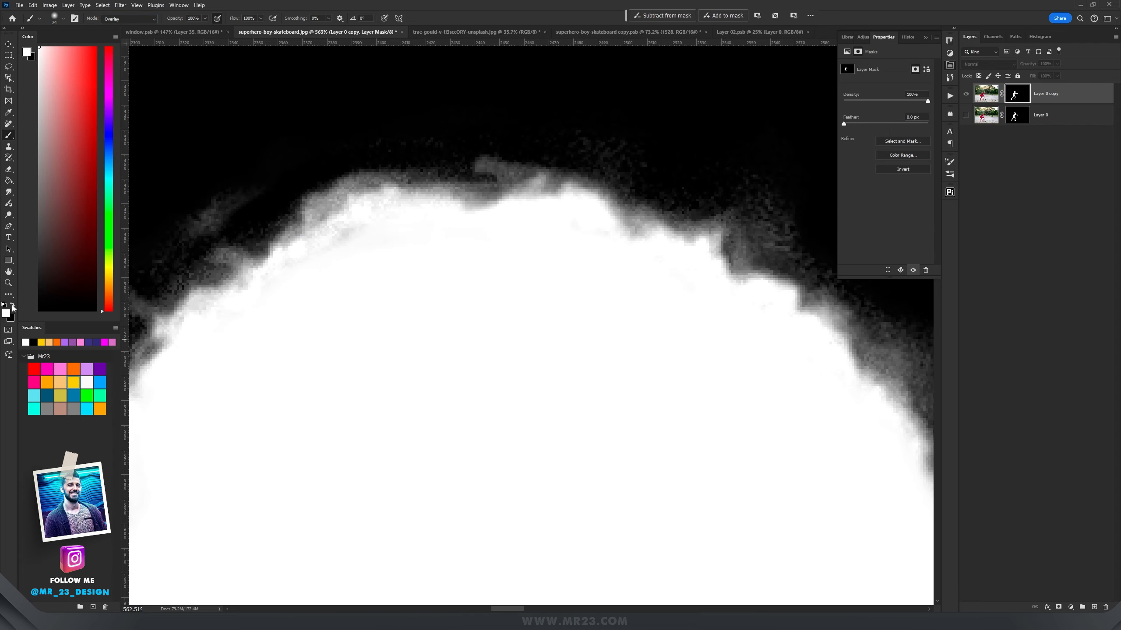
{"action": "left_click_drag", "start_coordinate": [352, 229], "coordinate": [657, 108]}
{"action": "mouse_move", "coordinate": [560, 88]}
{"action": "left_mouse_down"}
{"action": "mouse_move", "coordinate": [448, 120]}
{"action": "mouse_move", "coordinate": [474, 114]}
{"action": "left_mouse_up"}
{"action": "left_click_drag", "start_coordinate": [397, 220], "coordinate": [361, 226]}
{"action": "left_click_drag", "start_coordinate": [333, 305], "coordinate": [370, 278]}
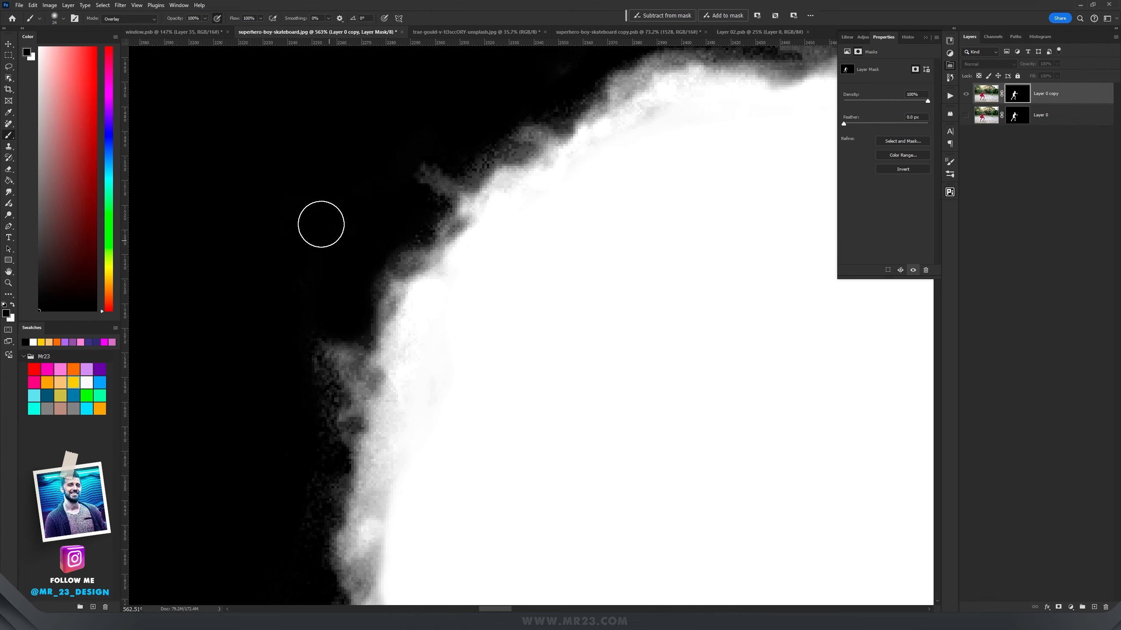
{"action": "left_click_drag", "start_coordinate": [267, 398], "coordinate": [281, 263]}
{"action": "mouse_move", "coordinate": [346, 246]}
{"action": "left_mouse_down"}
{"action": "mouse_move", "coordinate": [325, 270]}
{"action": "mouse_move", "coordinate": [305, 390]}
{"action": "mouse_move", "coordinate": [315, 417]}
{"action": "left_mouse_up"}
{"action": "left_click_drag", "start_coordinate": [331, 433], "coordinate": [302, 250]}
{"action": "mouse_move", "coordinate": [310, 277]}
{"action": "left_mouse_down"}
{"action": "mouse_move", "coordinate": [294, 297]}
{"action": "mouse_move", "coordinate": [278, 421]}
{"action": "mouse_move", "coordinate": [328, 538]}
{"action": "left_mouse_up"}
{"action": "left_click_drag", "start_coordinate": [328, 538], "coordinate": [387, 527]}
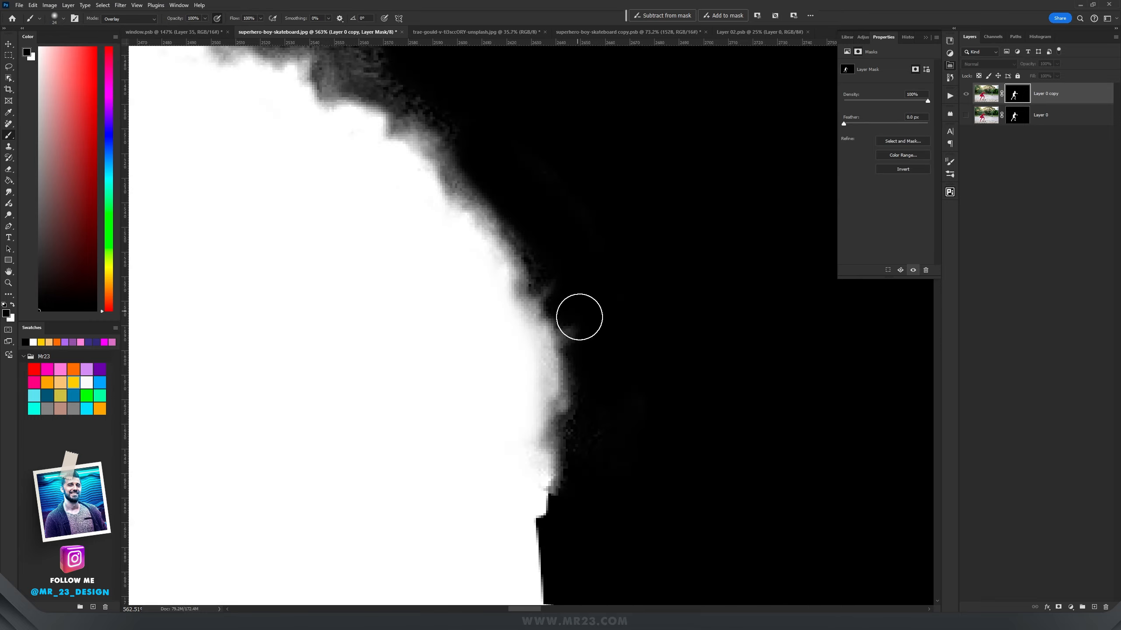
Step: Paint white in Overlay mode along the hair edge above the temple, and return from the mask view to the image
{"action": "scroll", "coordinate": [336, 285], "scroll_direction": "up", "scroll_amount": 5}
{"action": "key", "text": "x"}
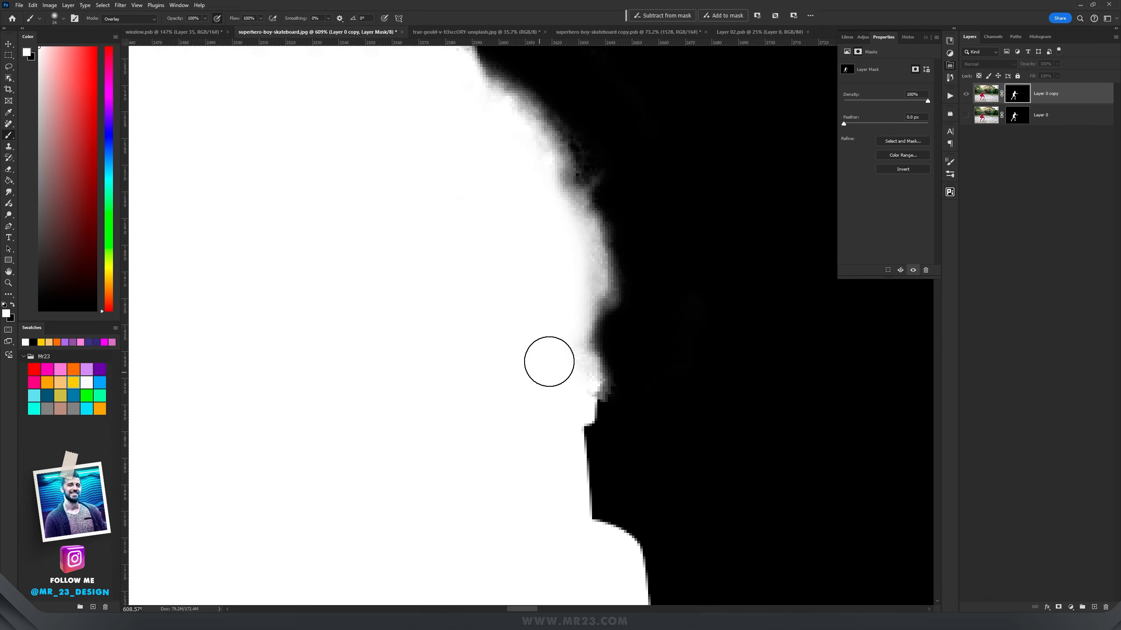
{"action": "scroll", "coordinate": [539, 375], "scroll_direction": "down", "scroll_amount": 5}
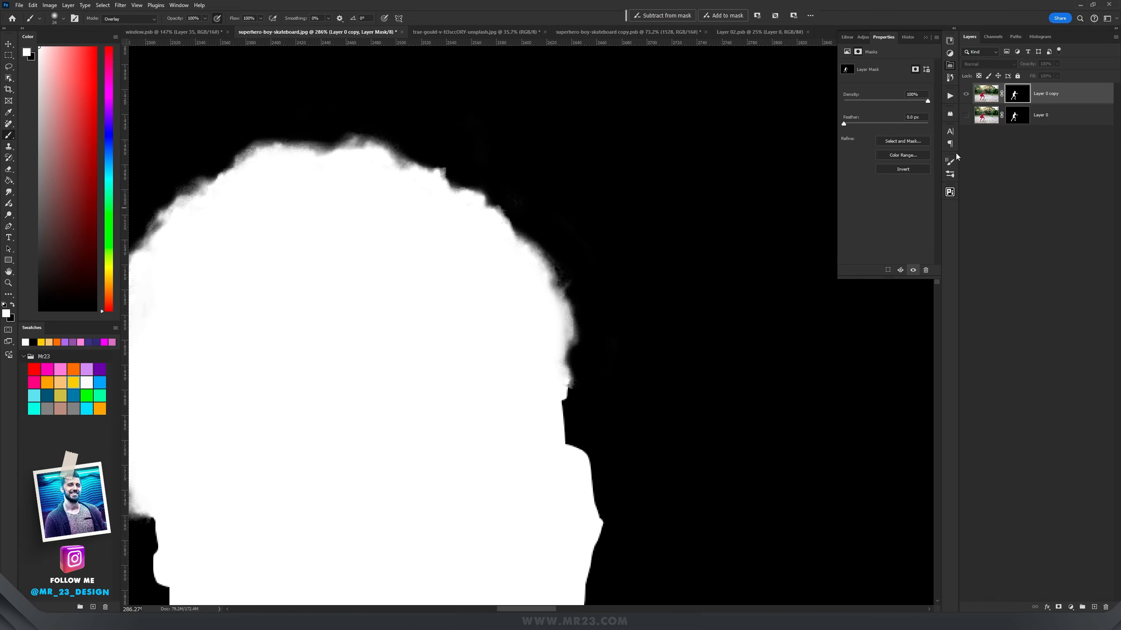
{"action": "left_click", "coordinate": [1020, 96], "text": "alt"}
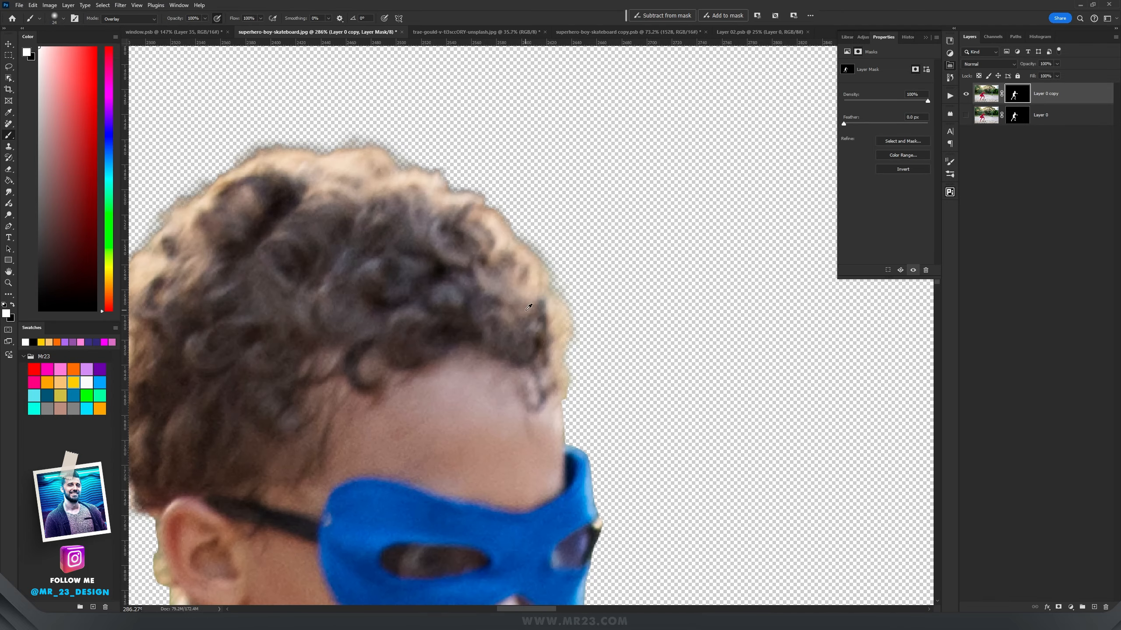
Step: On the Layer 0 copy image rather than its mask, draw a loose Lasso selection around the white star on the boy's chest
{"action": "key", "text": "v"}
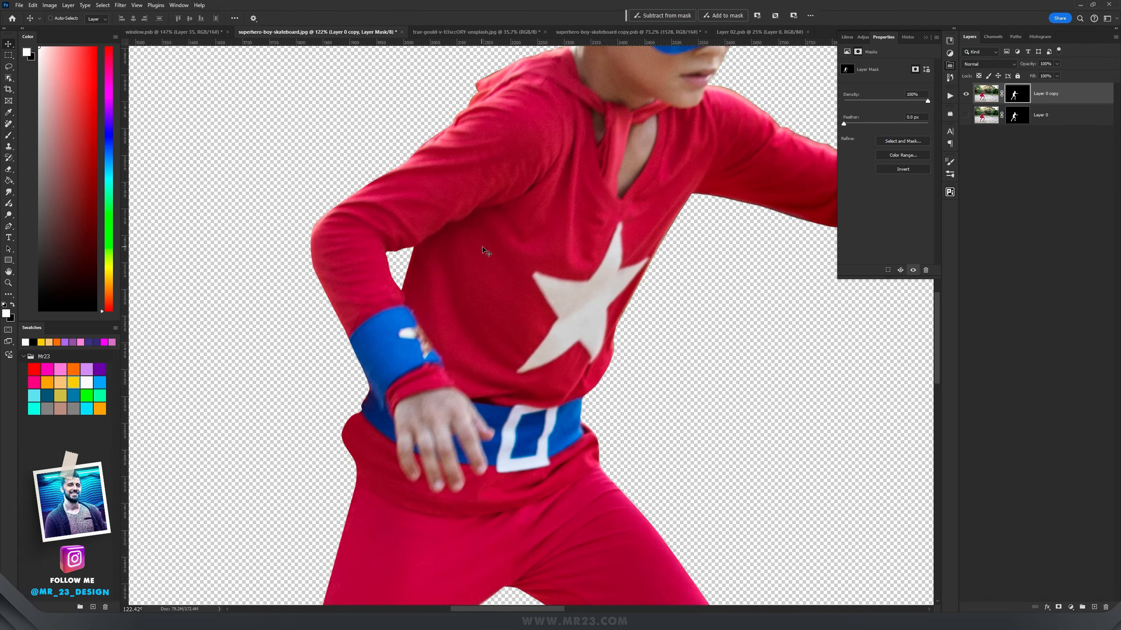
{"action": "left_click_drag", "start_coordinate": [569, 264], "coordinate": [375, 278]}
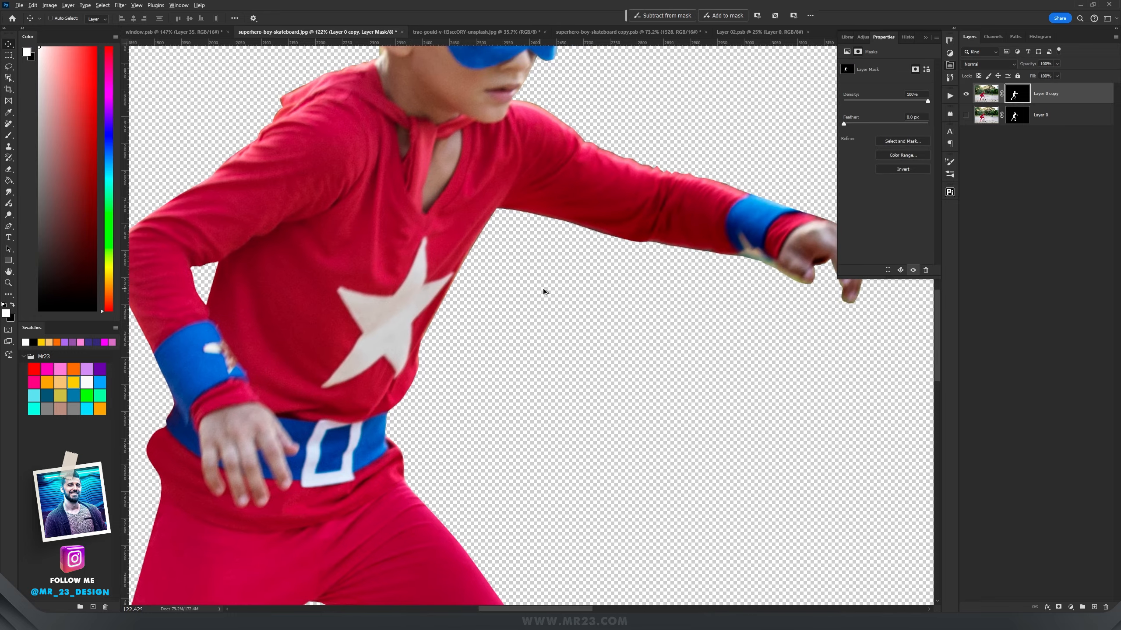
{"action": "scroll", "coordinate": [557, 290], "scroll_direction": "up", "scroll_amount": 1}
{"action": "scroll", "coordinate": [560, 287], "scroll_direction": "down", "scroll_amount": 3}
{"action": "left_click_drag", "start_coordinate": [718, 217], "coordinate": [580, 222]}
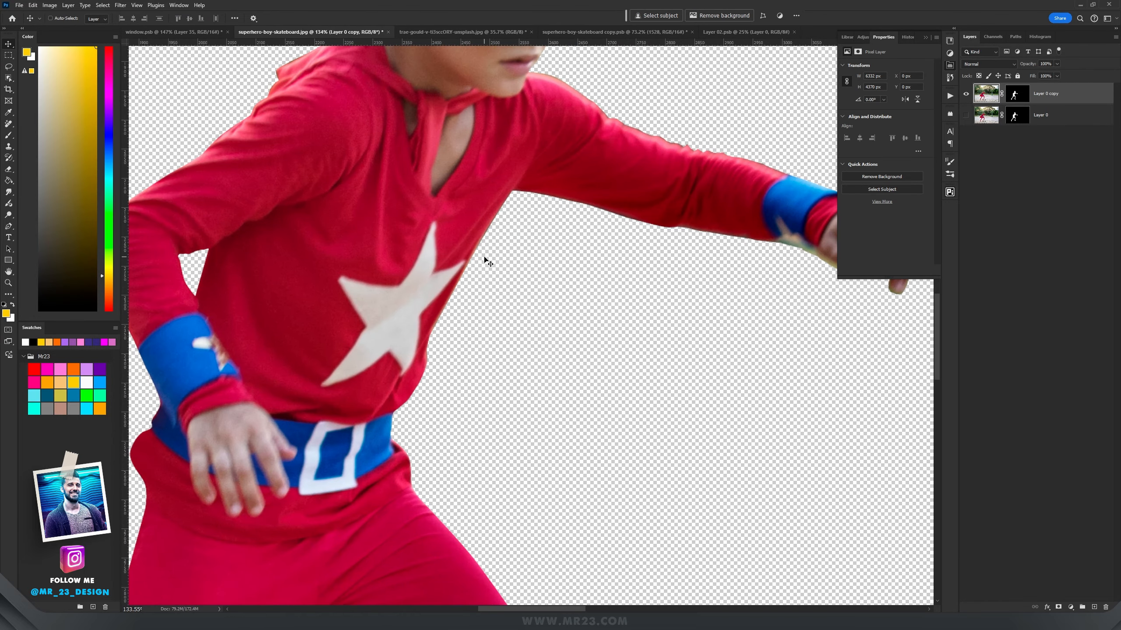
{"action": "key", "text": "l"}
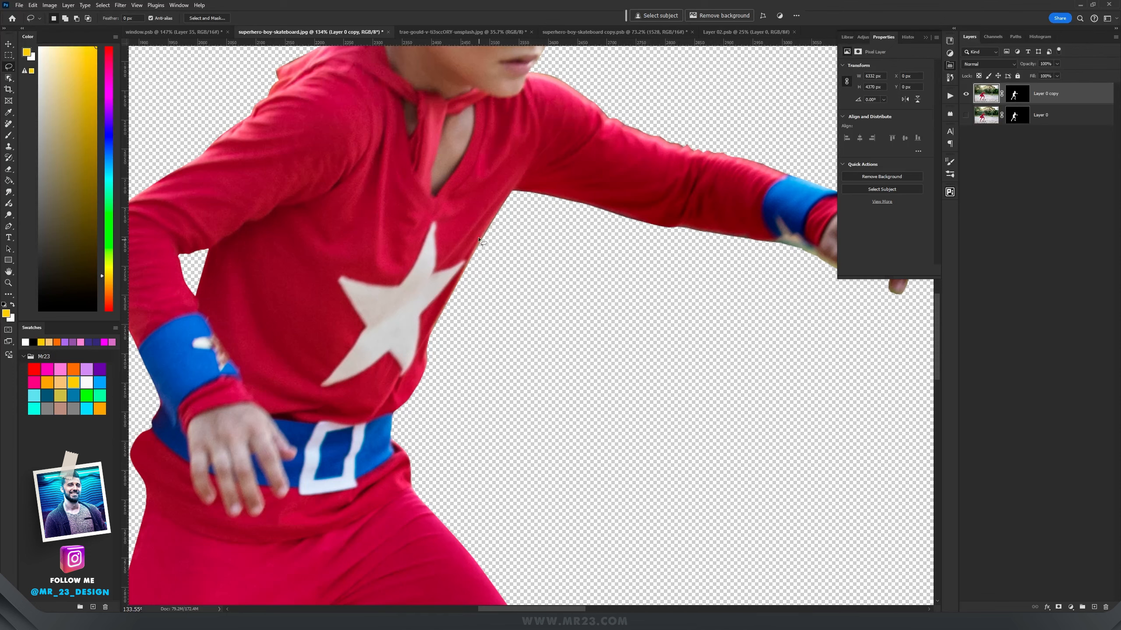
{"action": "mouse_move", "coordinate": [563, 225]}
{"action": "left_mouse_down"}
{"action": "mouse_move", "coordinate": [450, 248]}
{"action": "mouse_move", "coordinate": [454, 259]}
{"action": "left_mouse_up"}
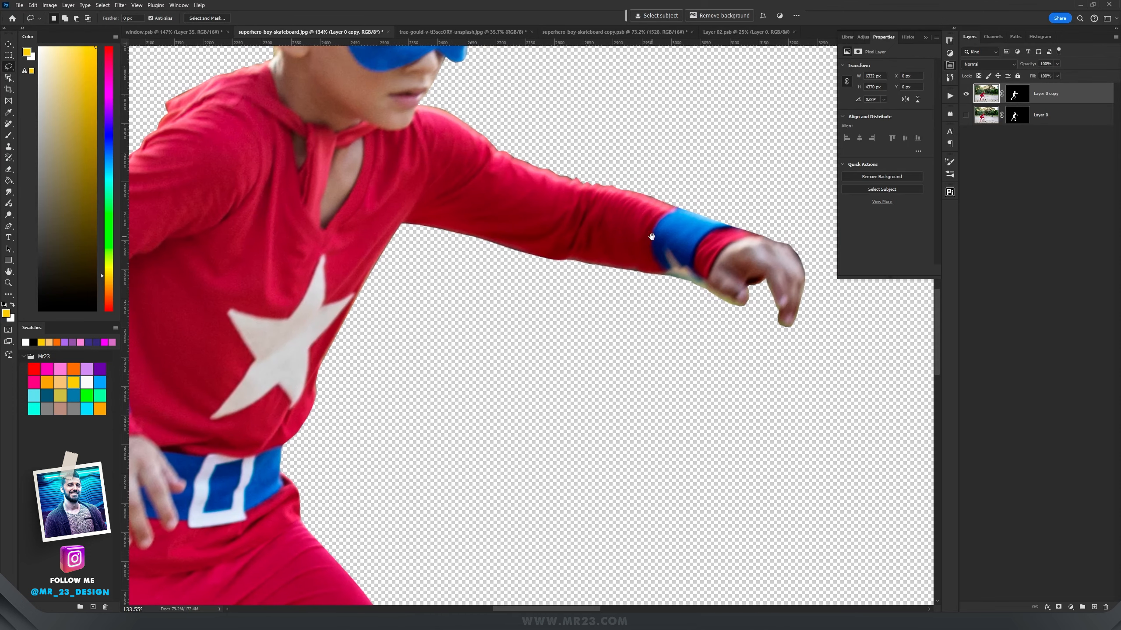
{"action": "left_click_drag", "start_coordinate": [570, 249], "coordinate": [658, 238]}
{"action": "left_click_drag", "start_coordinate": [515, 243], "coordinate": [528, 269]}
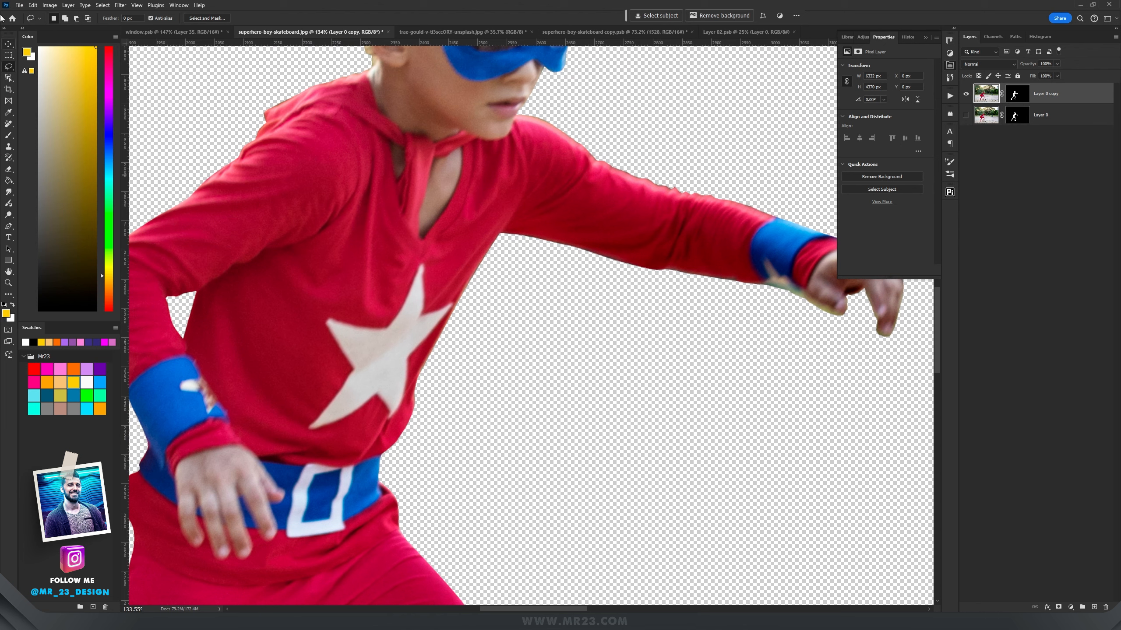
{"action": "left_click_drag", "start_coordinate": [409, 253], "coordinate": [395, 301]}
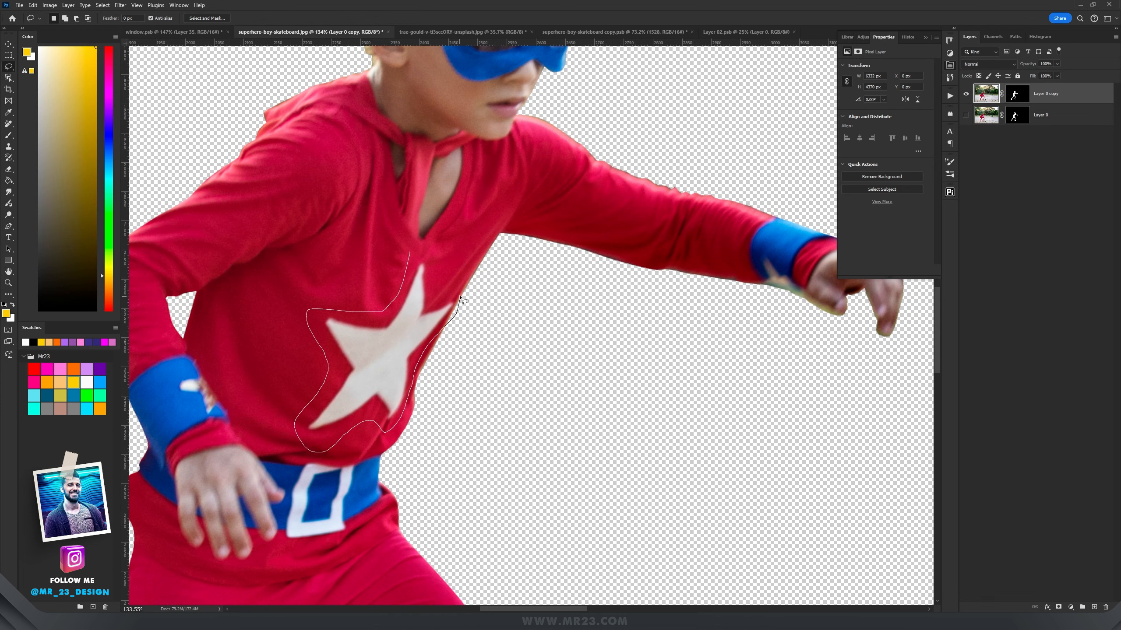
{"action": "left_click_drag", "start_coordinate": [459, 296], "coordinate": [411, 251]}
Step: Add the blue wristband on the boy's bent arm, including its small star, to the Lasso selection
{"action": "left_click_drag", "start_coordinate": [253, 322], "coordinate": [430, 278]}
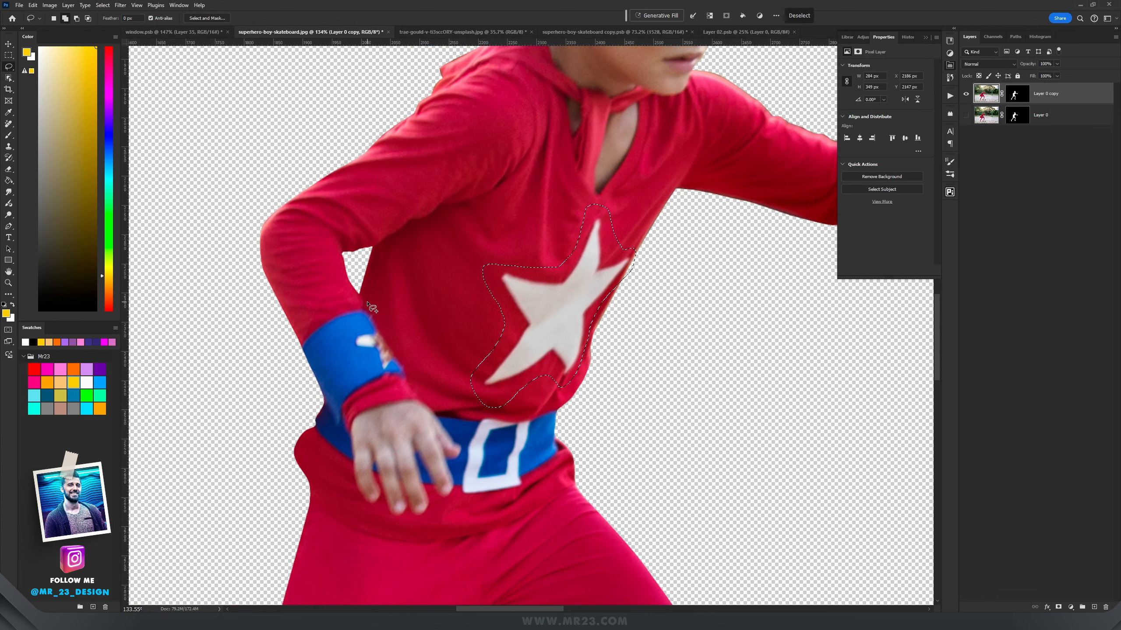
{"action": "left_click_drag", "start_coordinate": [368, 304], "coordinate": [322, 322]}
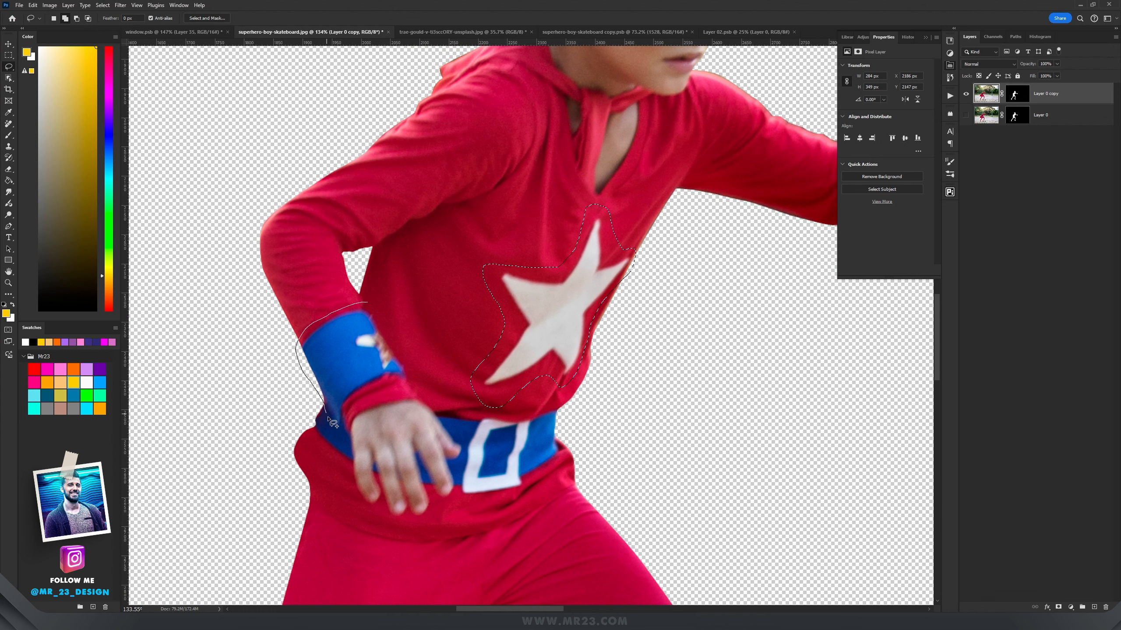
{"action": "left_click_drag", "start_coordinate": [384, 322], "coordinate": [370, 305]}
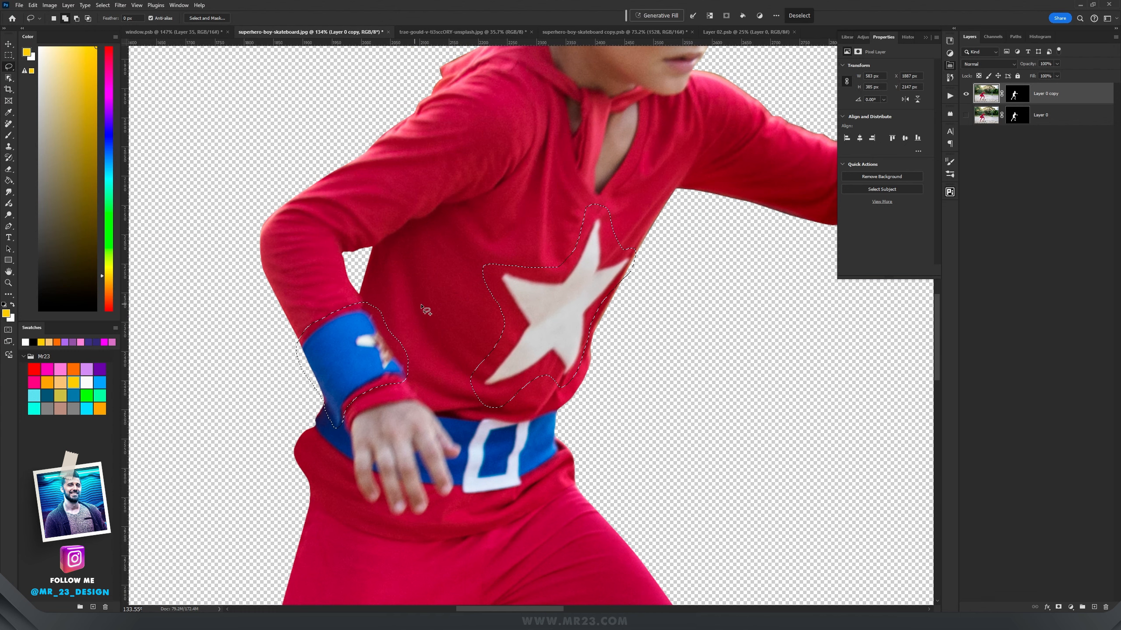
Step: Add the blue wristband on the boy's outstretched arm to the Lasso selection
{"action": "left_click_drag", "start_coordinate": [781, 264], "coordinate": [423, 267]}
{"action": "left_click_drag", "start_coordinate": [599, 167], "coordinate": [595, 170]}
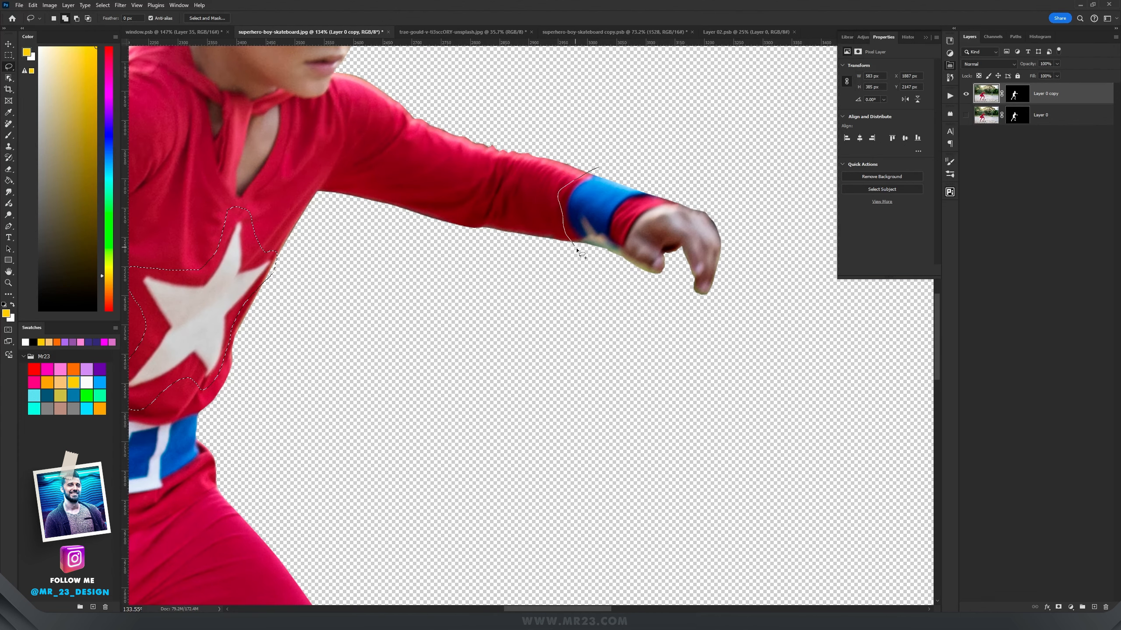
{"action": "left_click_drag", "start_coordinate": [612, 233], "coordinate": [599, 167]}
{"action": "scroll", "coordinate": [589, 247], "scroll_direction": "down", "scroll_amount": 3}
{"action": "left_click_drag", "start_coordinate": [396, 266], "coordinate": [487, 296]}
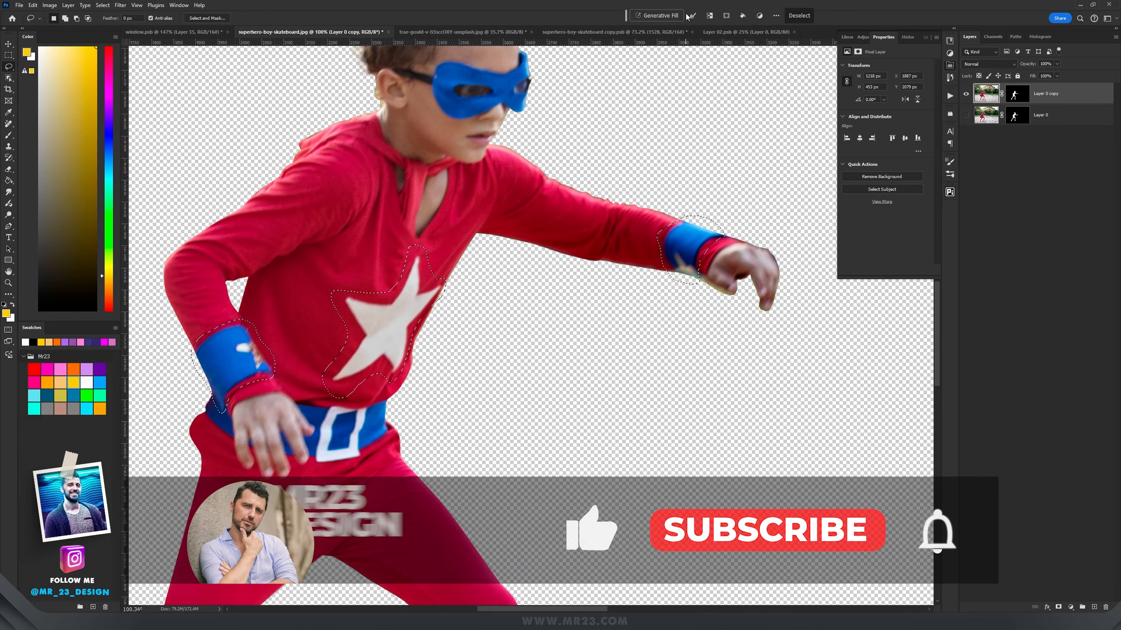
Step: Run Generative Fill without a prompt on the selected star and wristbands, and clip the generated layer to Layer 0 copy
{"action": "left_click", "coordinate": [657, 15]}
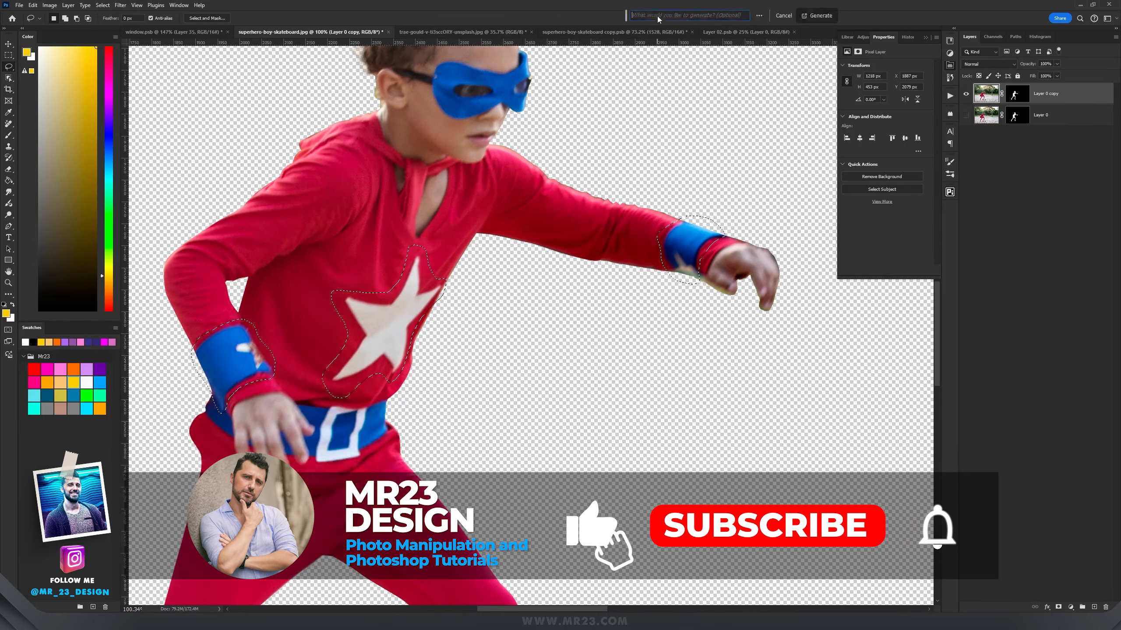
{"action": "left_click", "coordinate": [815, 15]}
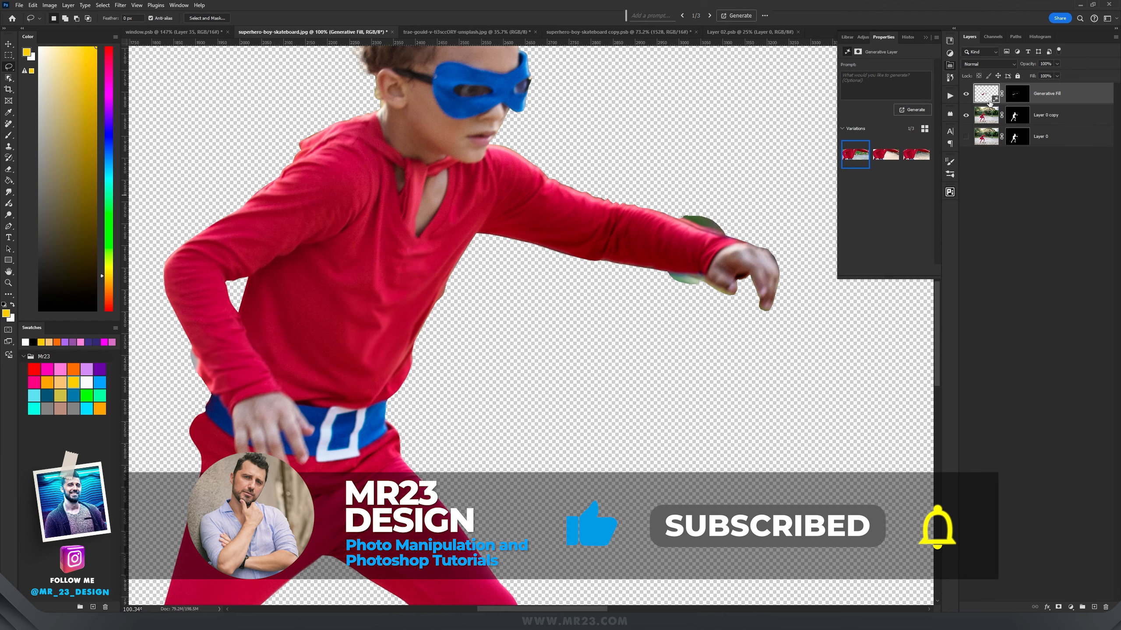
{"action": "left_click", "coordinate": [995, 103], "text": "alt"}
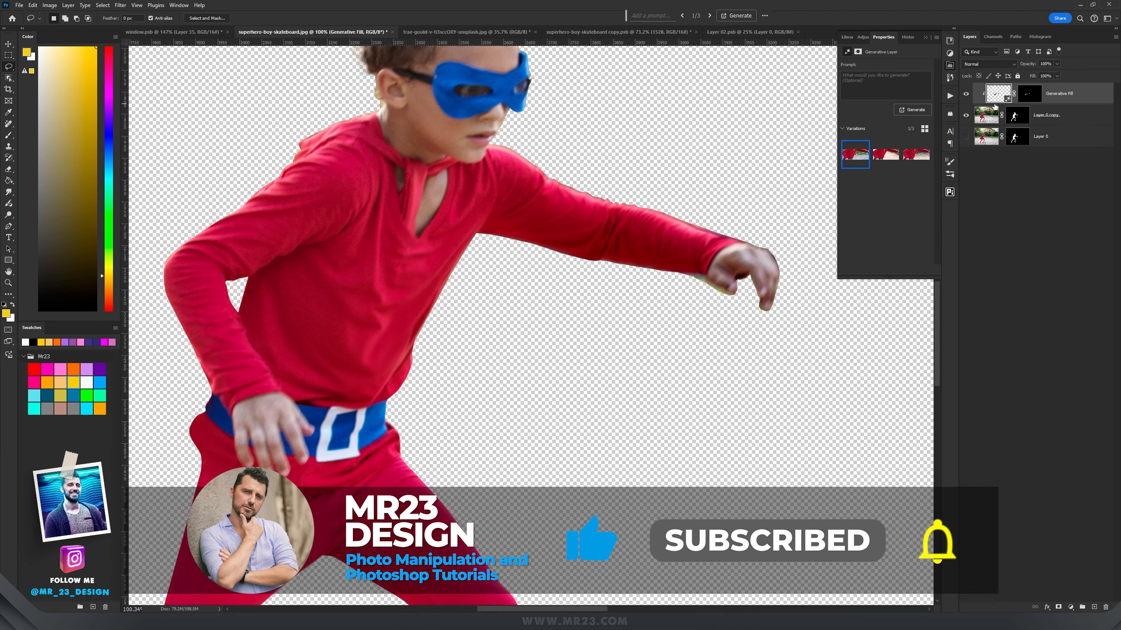
{"action": "scroll", "coordinate": [733, 258], "scroll_direction": "down", "scroll_amount": 1}
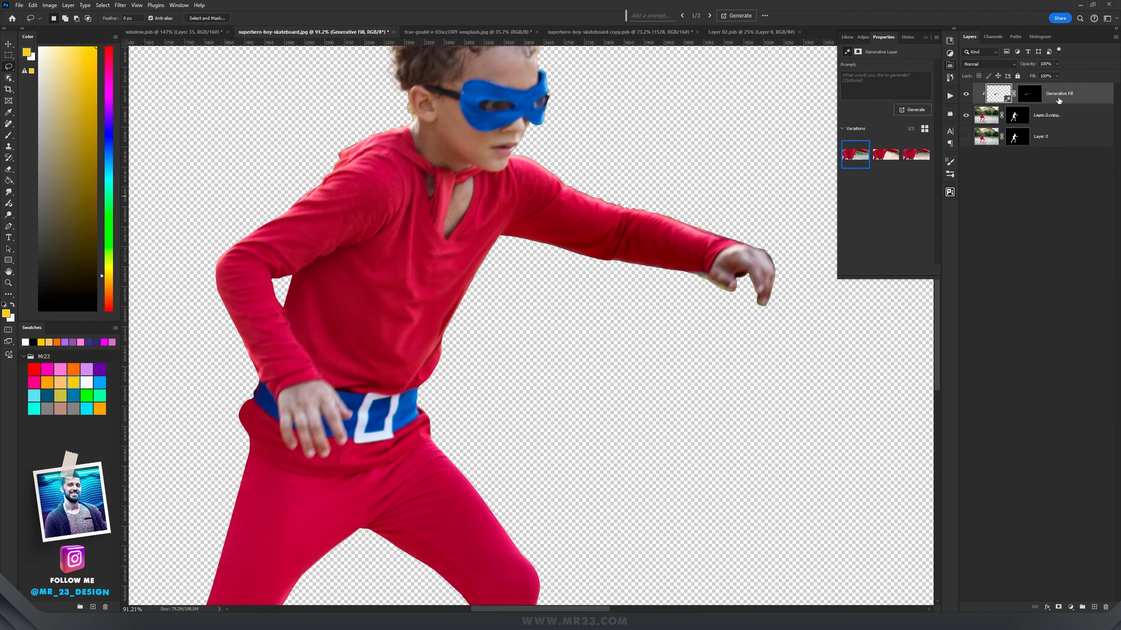
{"action": "scroll", "coordinate": [508, 323], "scroll_direction": "up", "scroll_amount": 2}
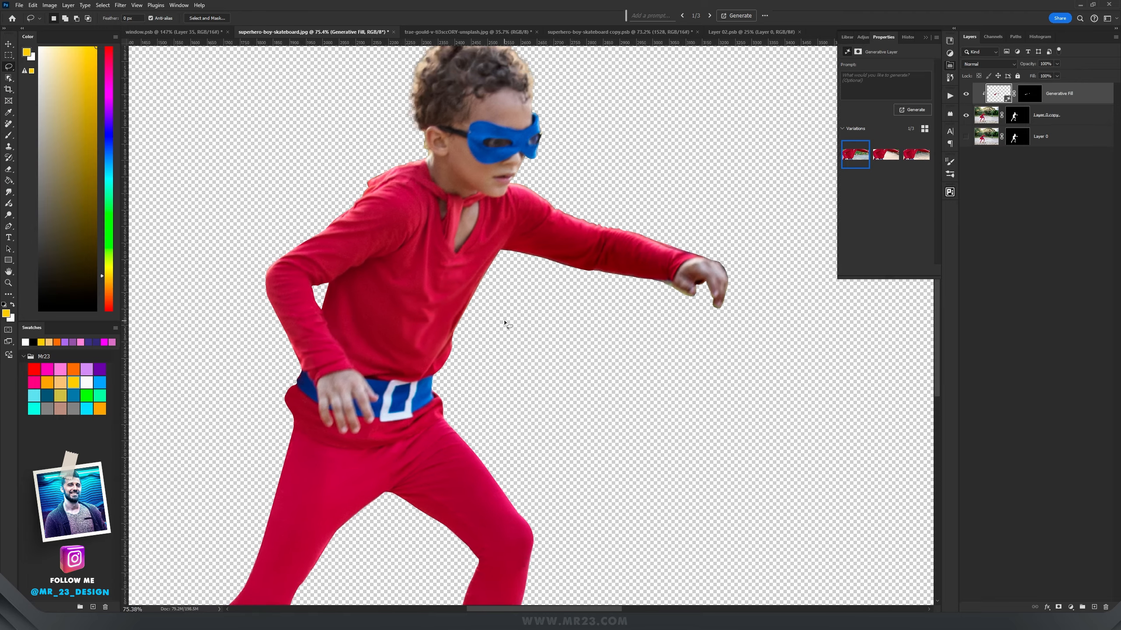
Step: Trace the red top and trousers with the Pen tool, leaving out the cape collar, hands and belt, and convert the path to a selection
{"action": "key", "text": "p"}
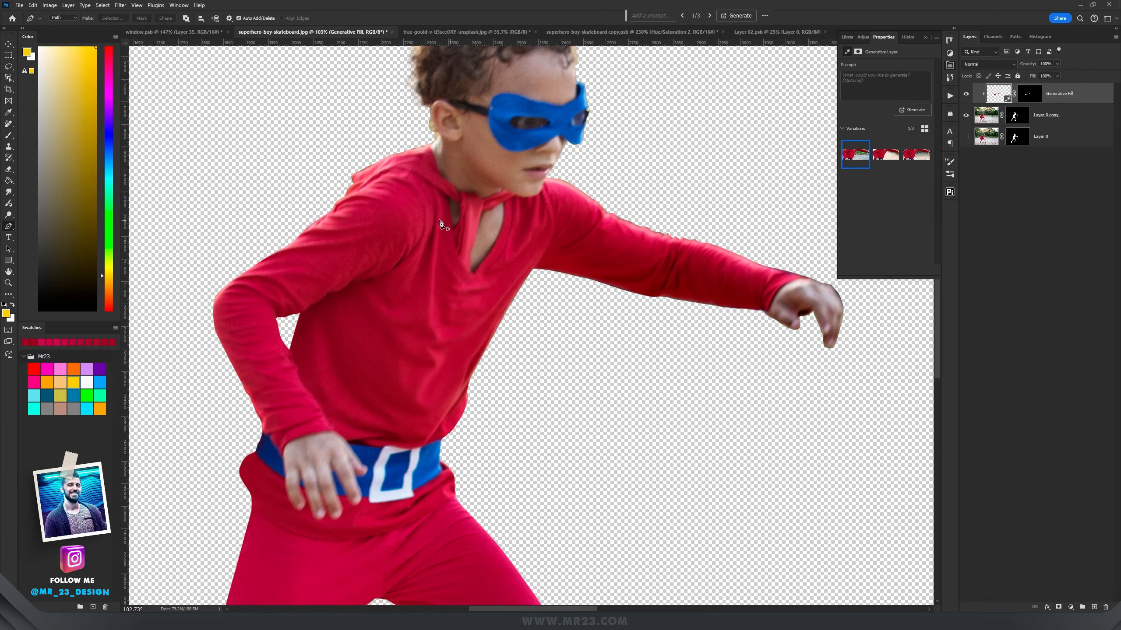
{"action": "scroll", "coordinate": [348, 180], "scroll_direction": "up", "scroll_amount": 3}
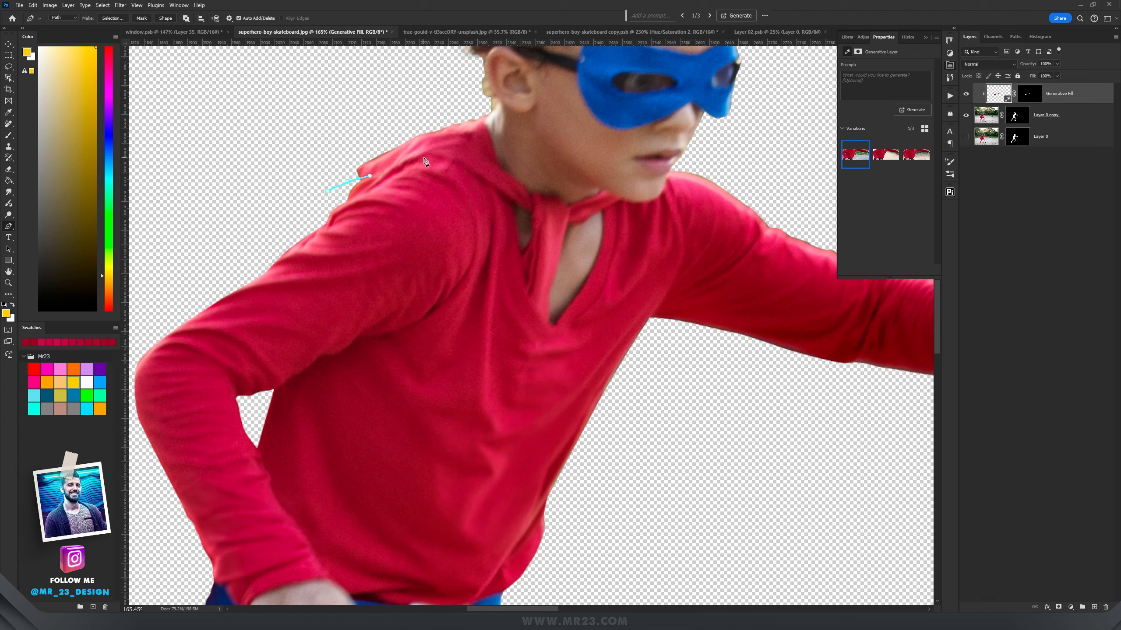
{"action": "left_click_drag", "start_coordinate": [423, 156], "coordinate": [490, 187]}
{"action": "left_click_drag", "start_coordinate": [521, 268], "coordinate": [522, 276]}
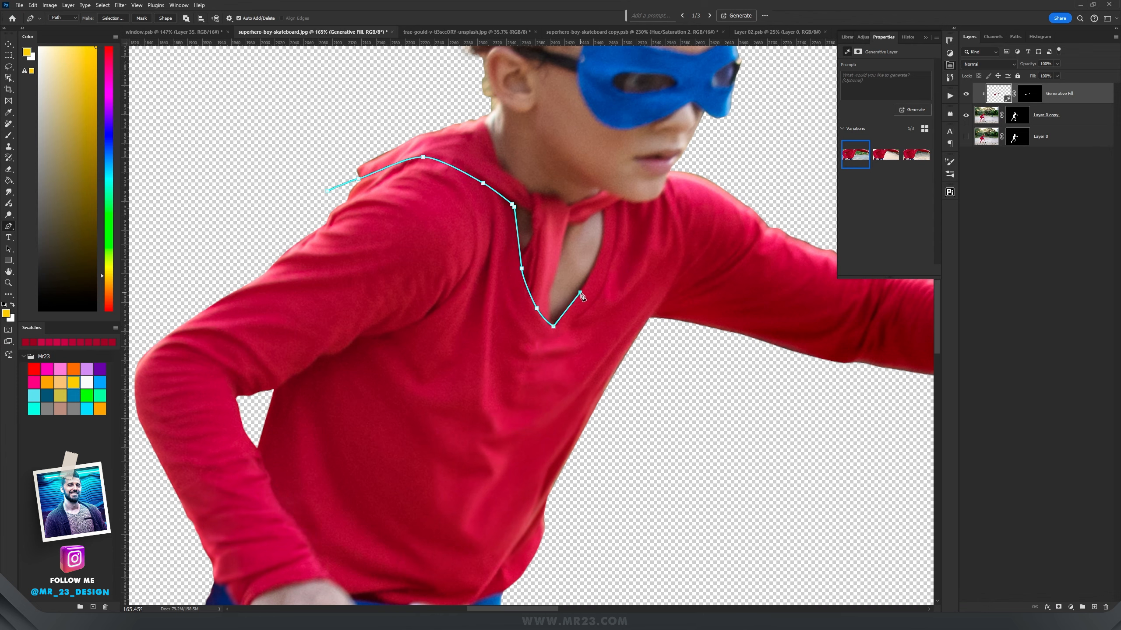
{"action": "left_click_drag", "start_coordinate": [602, 246], "coordinate": [603, 240]}
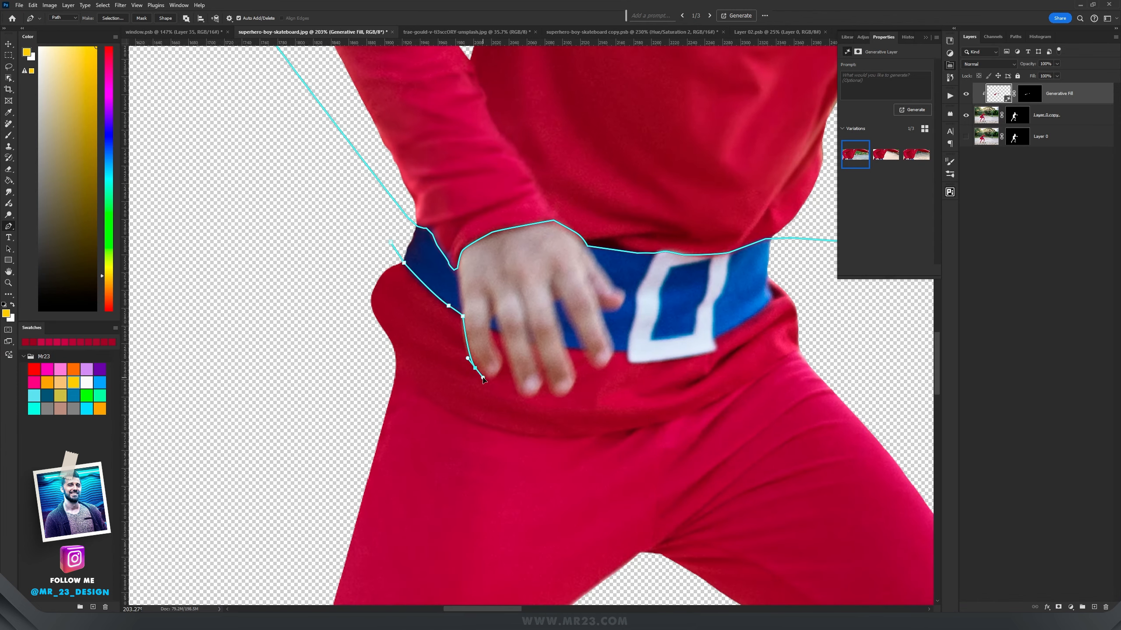
{"action": "left_click", "coordinate": [586, 351]}
{"action": "left_click", "coordinate": [601, 366]}
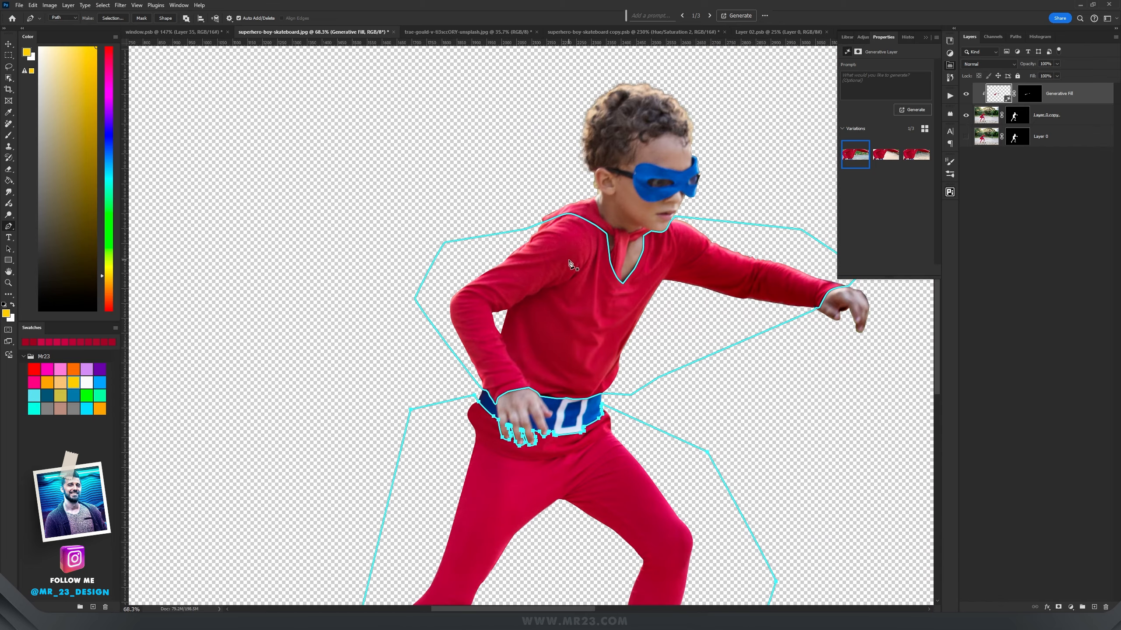
{"action": "key", "text": "ctrl+Return"}
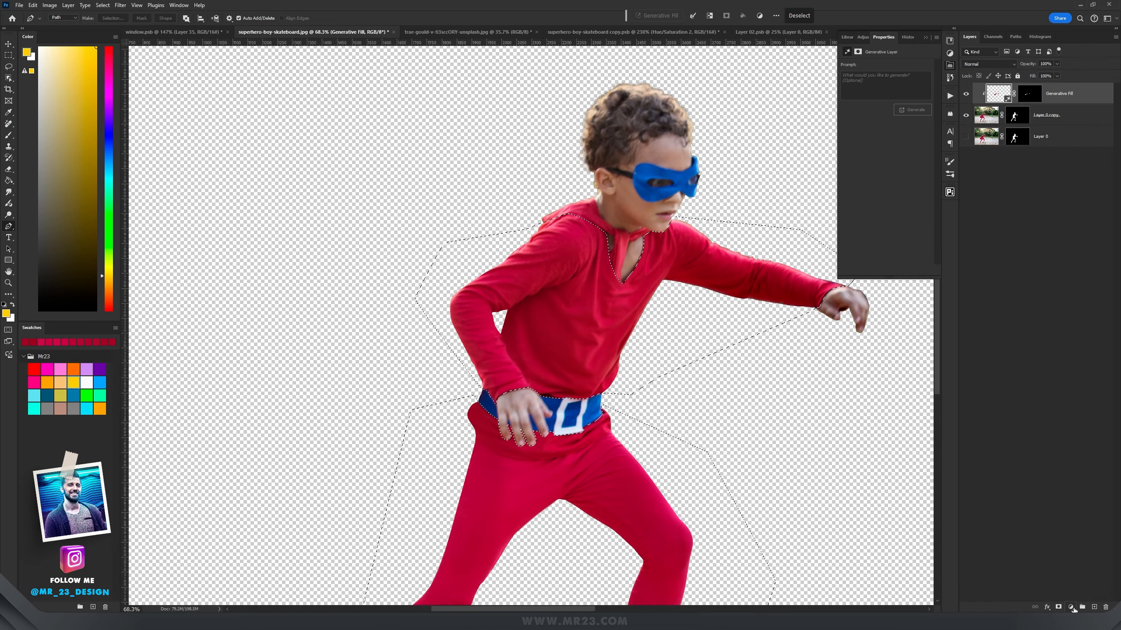
Step: Add a Hue/Saturation adjustment from the costume selection, clip it to the layer below, and colorize the suit deep blue with hue about 216
{"action": "left_click", "coordinate": [1070, 607]}
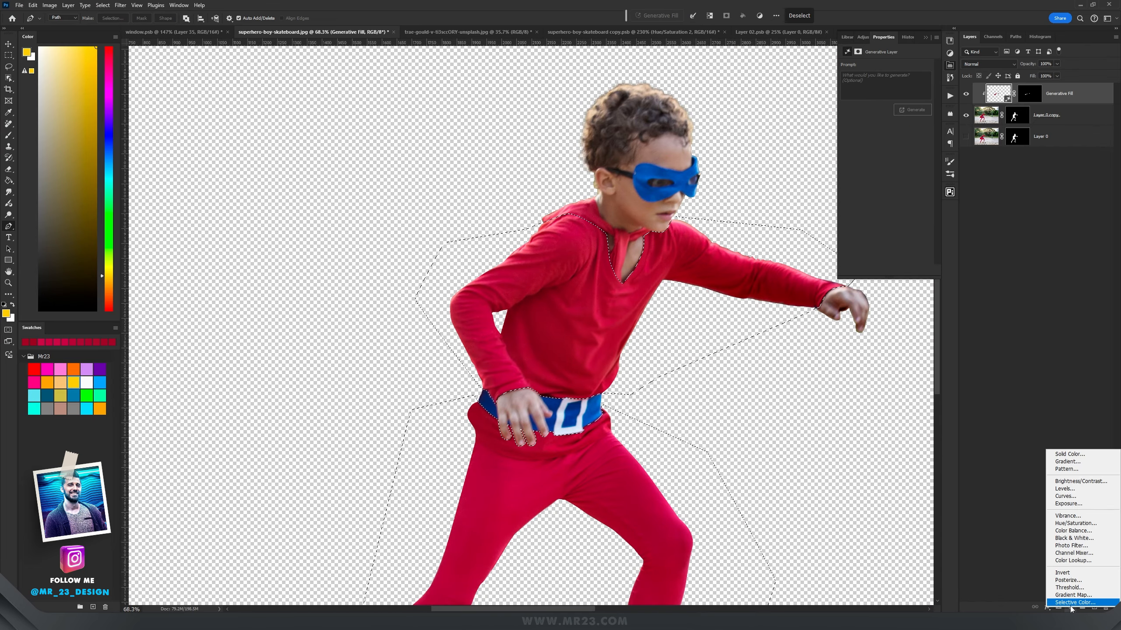
{"action": "left_click", "coordinate": [1081, 522]}
{"action": "left_click_drag", "start_coordinate": [707, 176], "coordinate": [554, 182]}
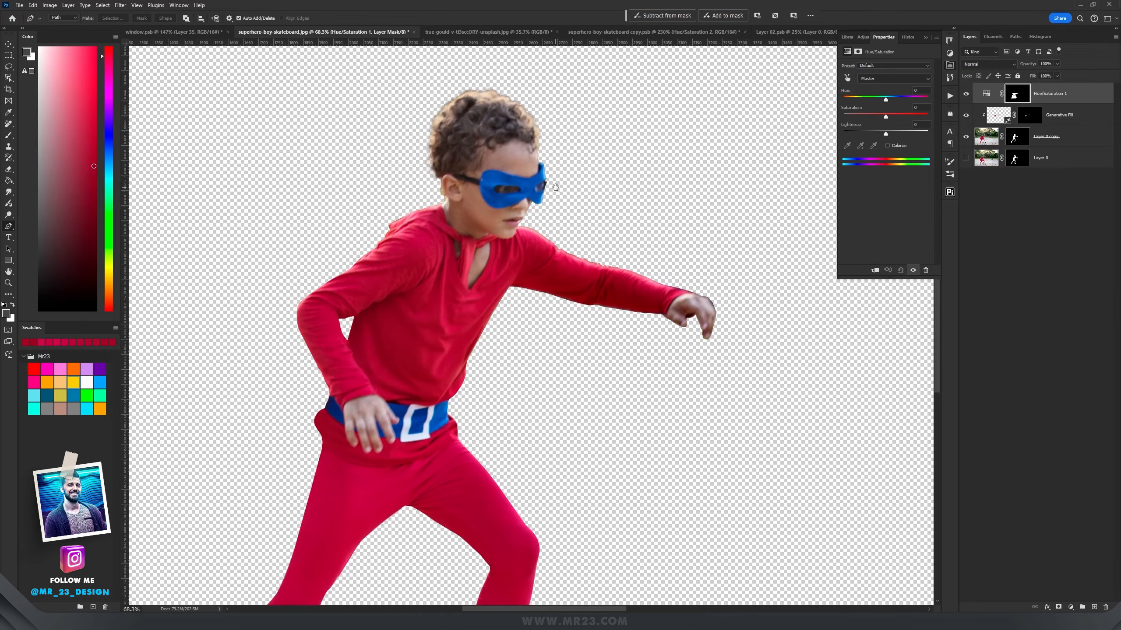
{"action": "scroll", "coordinate": [470, 195], "scroll_direction": "up", "scroll_amount": 3}
{"action": "scroll", "coordinate": [470, 196], "scroll_direction": "up", "scroll_amount": 1}
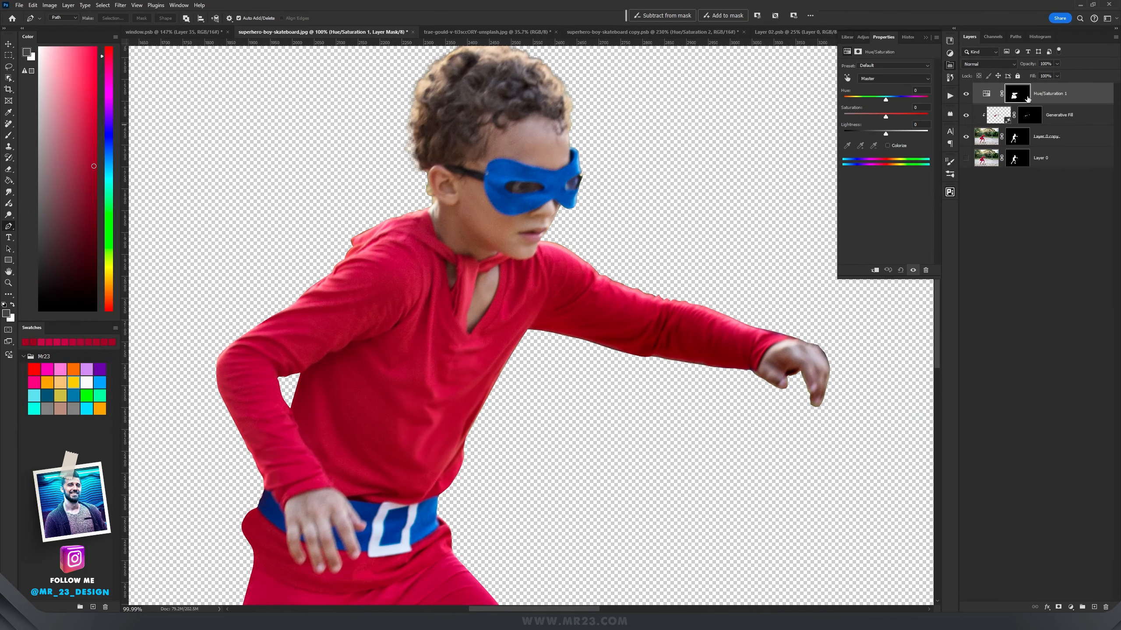
{"action": "left_click", "coordinate": [1052, 104], "text": "alt"}
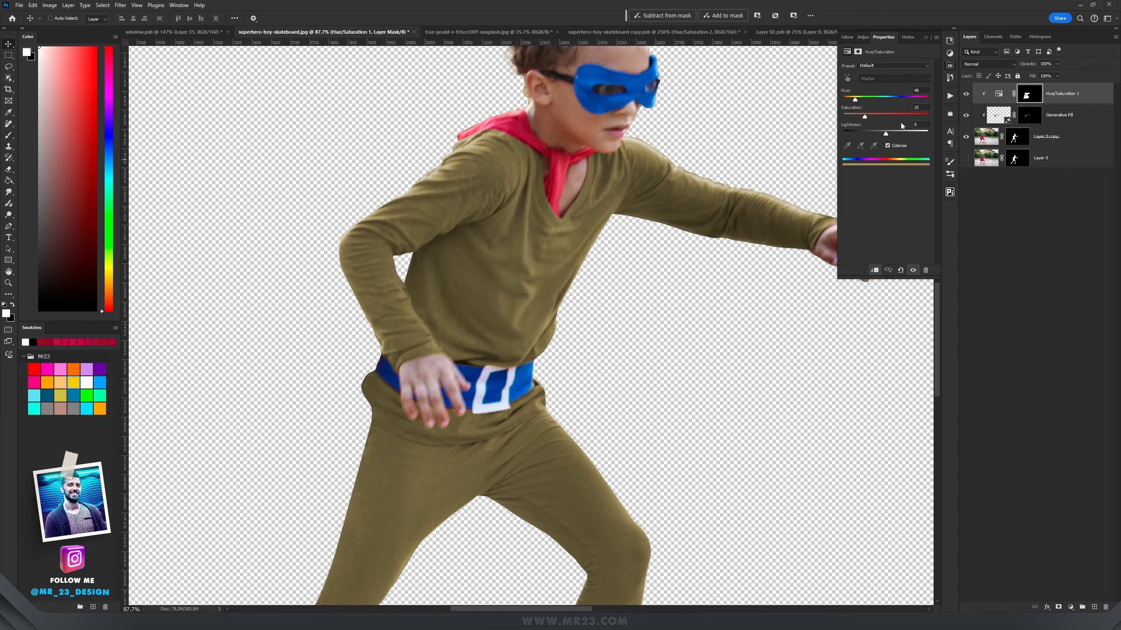
{"action": "left_click_drag", "start_coordinate": [855, 99], "coordinate": [896, 100]}
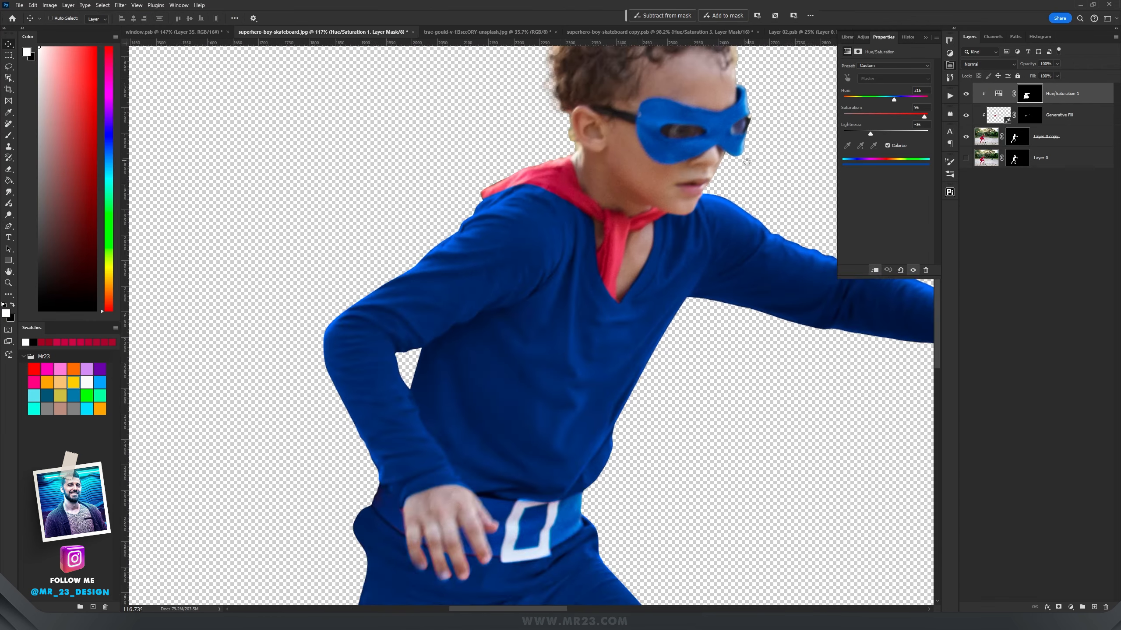
Step: Trace the belt and the red parts of the sneakers with the Pen tool, and recolor them pink with a second clipped Hue/Saturation adjustment
{"action": "scroll", "coordinate": [519, 288], "scroll_direction": "up", "scroll_amount": 5}
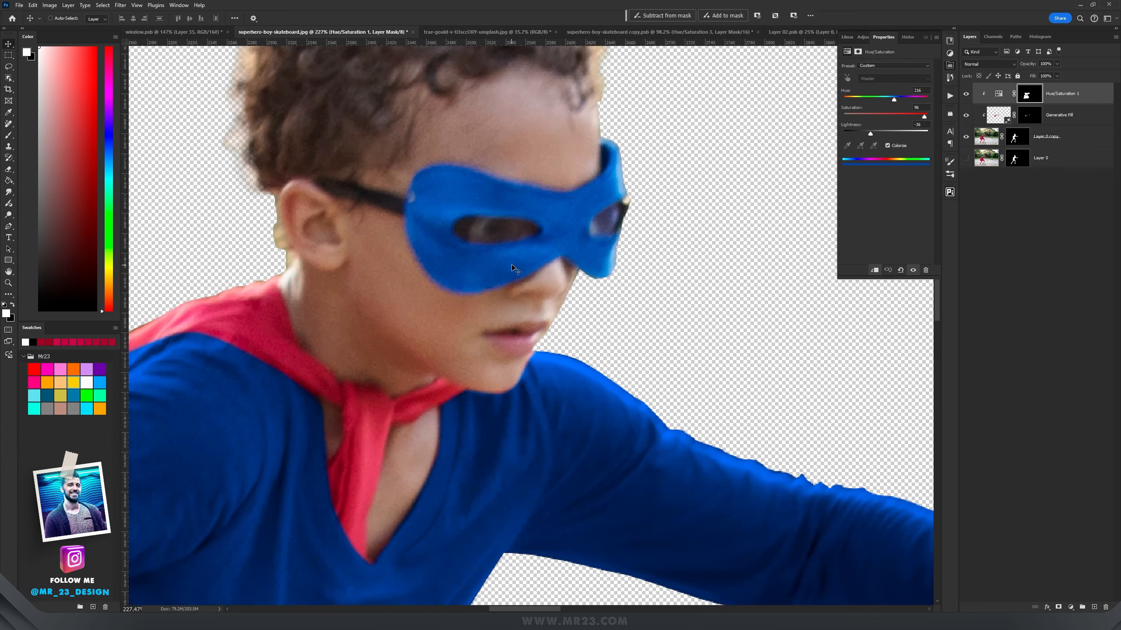
{"action": "scroll", "coordinate": [539, 356], "scroll_direction": "down", "scroll_amount": 5}
{"action": "left_click_drag", "start_coordinate": [515, 383], "coordinate": [559, 248]}
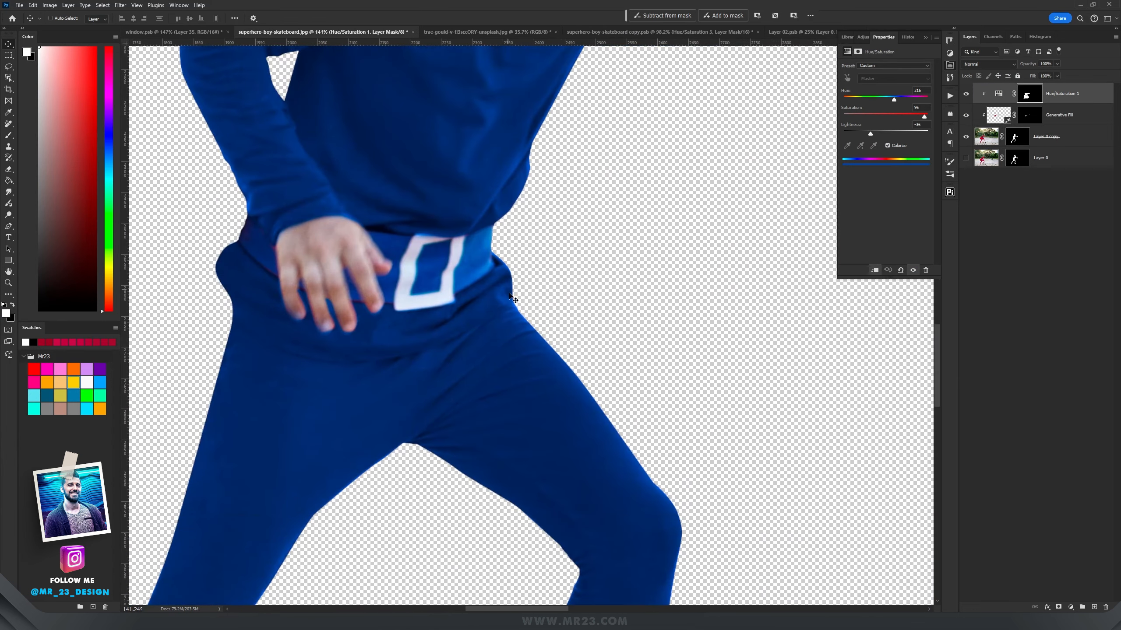
{"action": "left_click_drag", "start_coordinate": [513, 299], "coordinate": [605, 117]}
{"action": "mouse_move", "coordinate": [565, 302]}
{"action": "left_mouse_down"}
{"action": "mouse_move", "coordinate": [625, 218]}
{"action": "mouse_move", "coordinate": [503, 314]}
{"action": "left_mouse_up"}
{"action": "left_click_drag", "start_coordinate": [655, 178], "coordinate": [623, 512]}
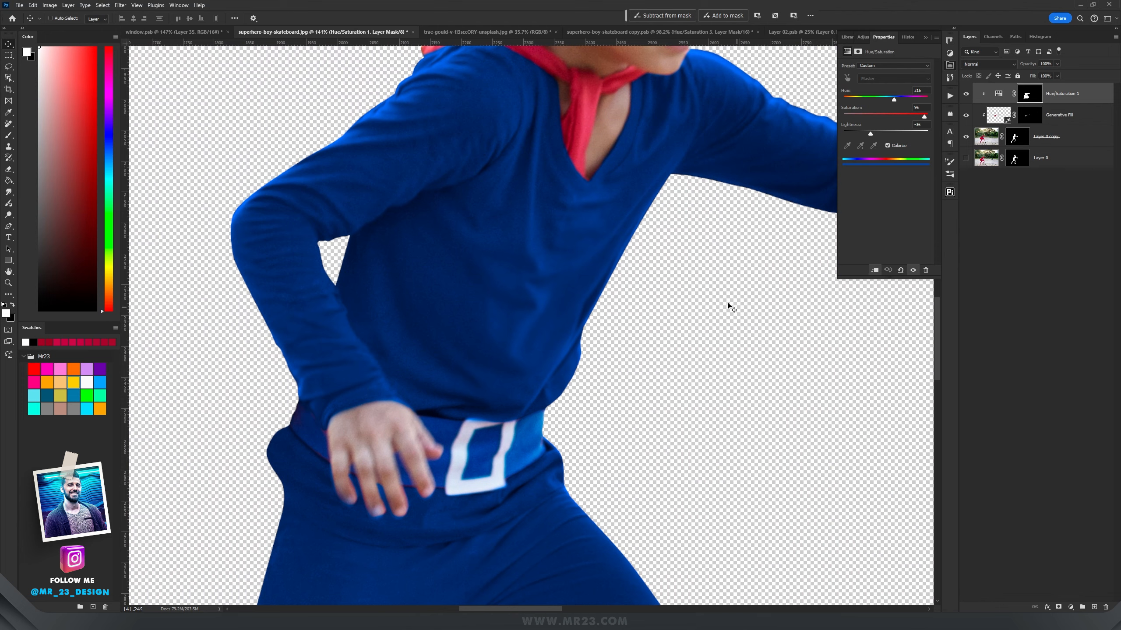
{"action": "key", "text": "p"}
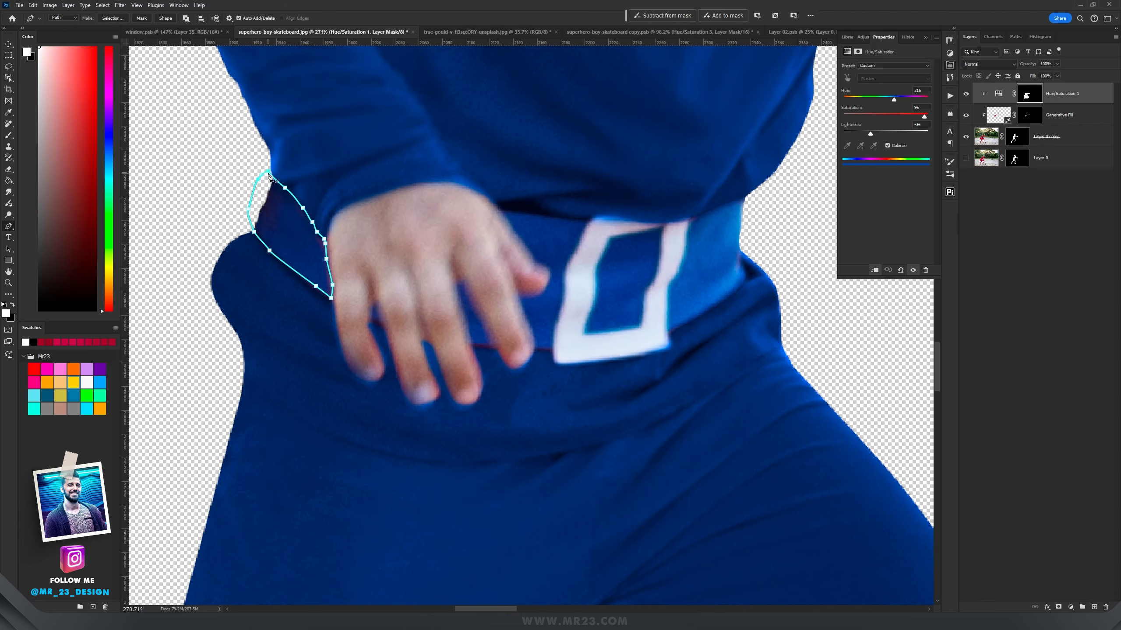
{"action": "left_click", "coordinate": [701, 220]}
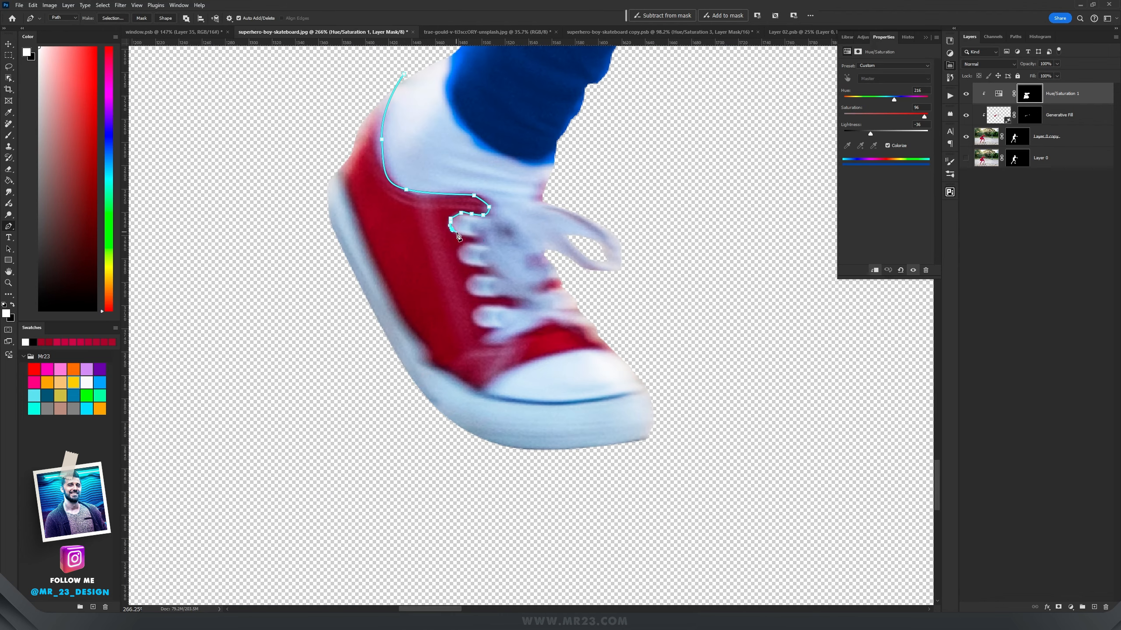
{"action": "left_click", "coordinate": [426, 346]}
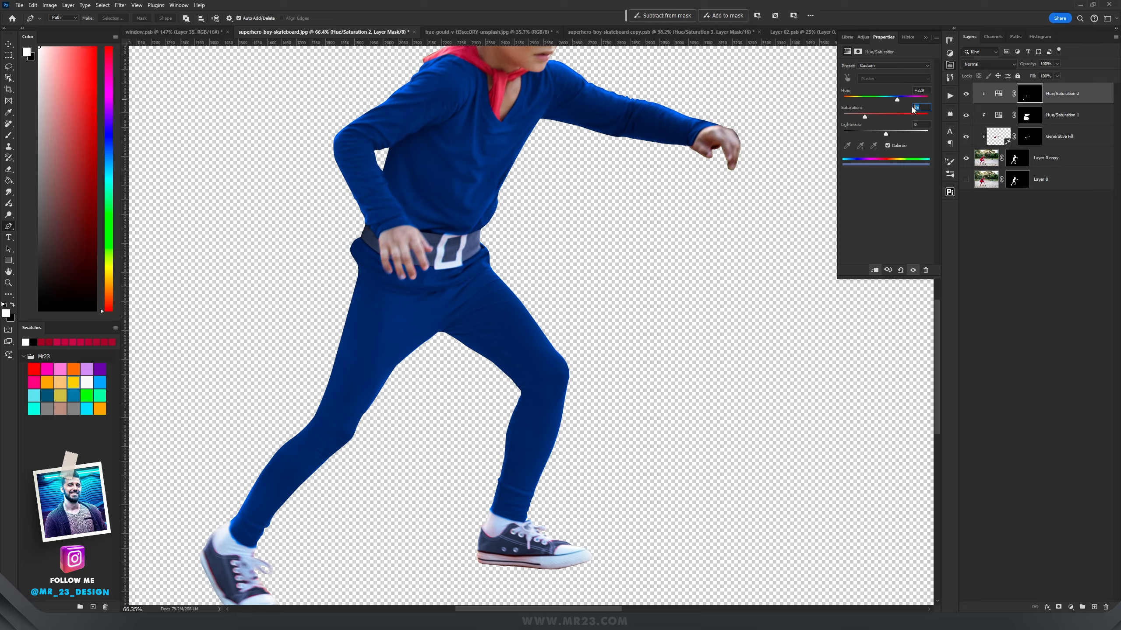
Step: Switch to the Layer 02.psb document and select the upper red cape
{"action": "left_click", "coordinate": [774, 32]}
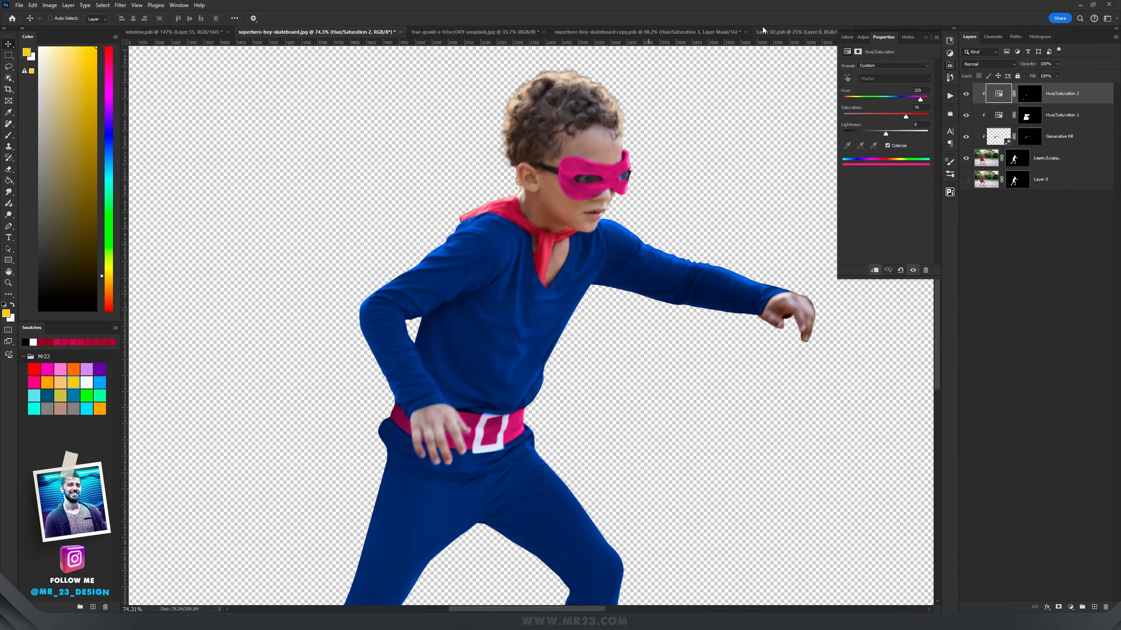
{"action": "left_click", "coordinate": [770, 31]}
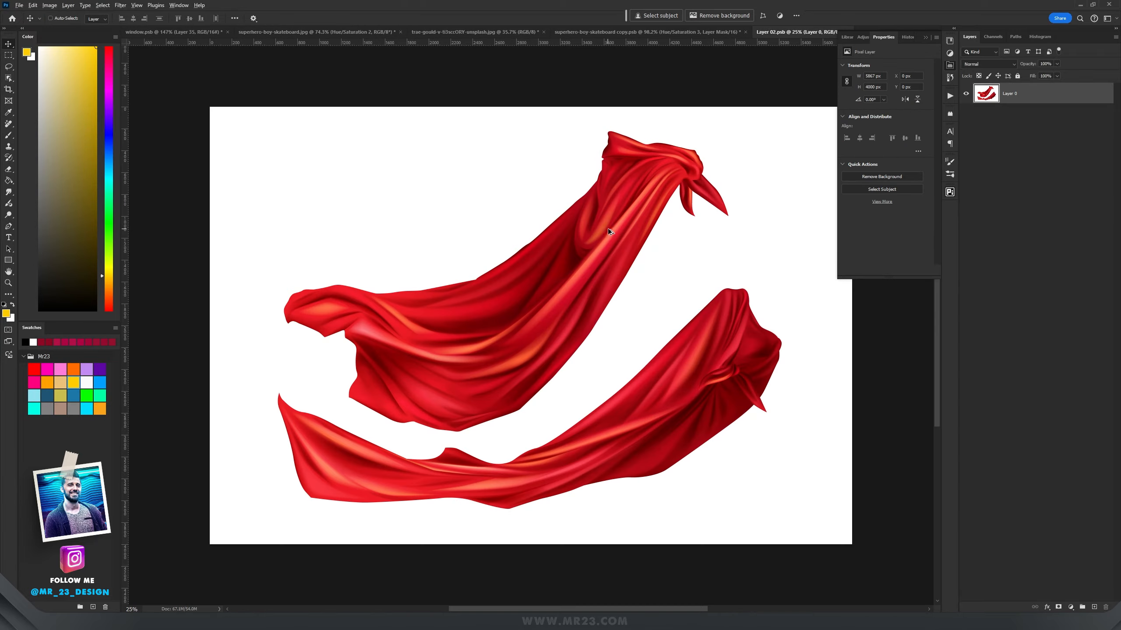
{"action": "scroll", "coordinate": [608, 227], "scroll_direction": "up", "scroll_amount": 1}
{"action": "scroll", "coordinate": [617, 231], "scroll_direction": "down", "scroll_amount": 1}
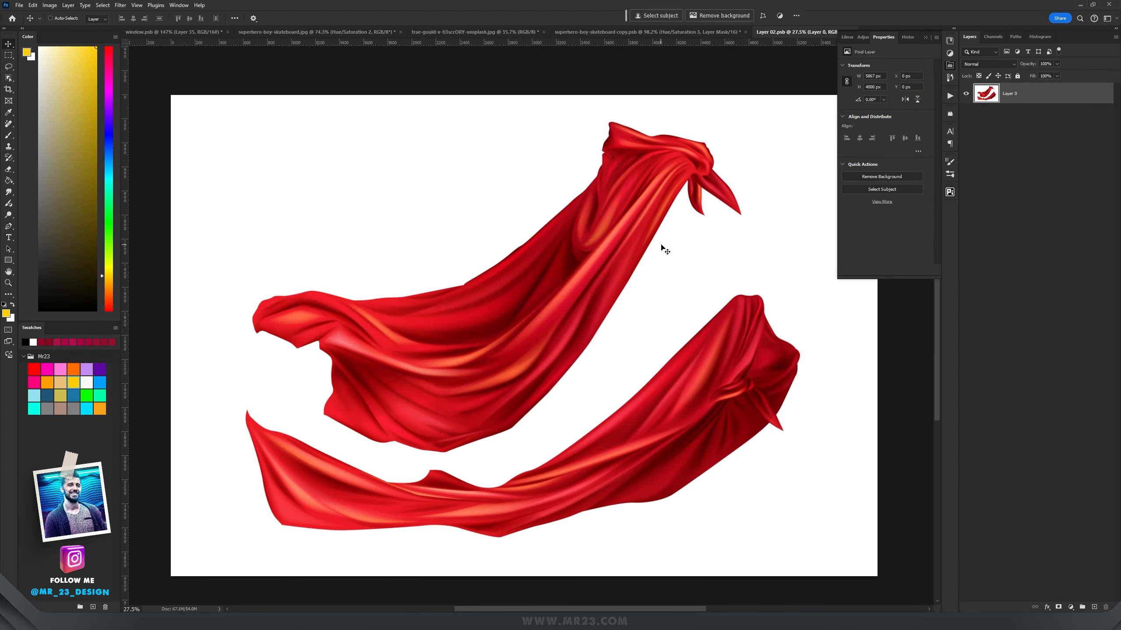
{"action": "key", "text": "w"}
{"action": "mouse_move", "coordinate": [572, 120]}
{"action": "left_mouse_down"}
{"action": "mouse_move", "coordinate": [433, 240]}
{"action": "mouse_move", "coordinate": [249, 328]}
{"action": "mouse_move", "coordinate": [306, 419]}
{"action": "mouse_move", "coordinate": [390, 460]}
{"action": "mouse_move", "coordinate": [584, 396]}
{"action": "mouse_move", "coordinate": [656, 296]}
{"action": "mouse_move", "coordinate": [530, 115]}
{"action": "left_mouse_up"}
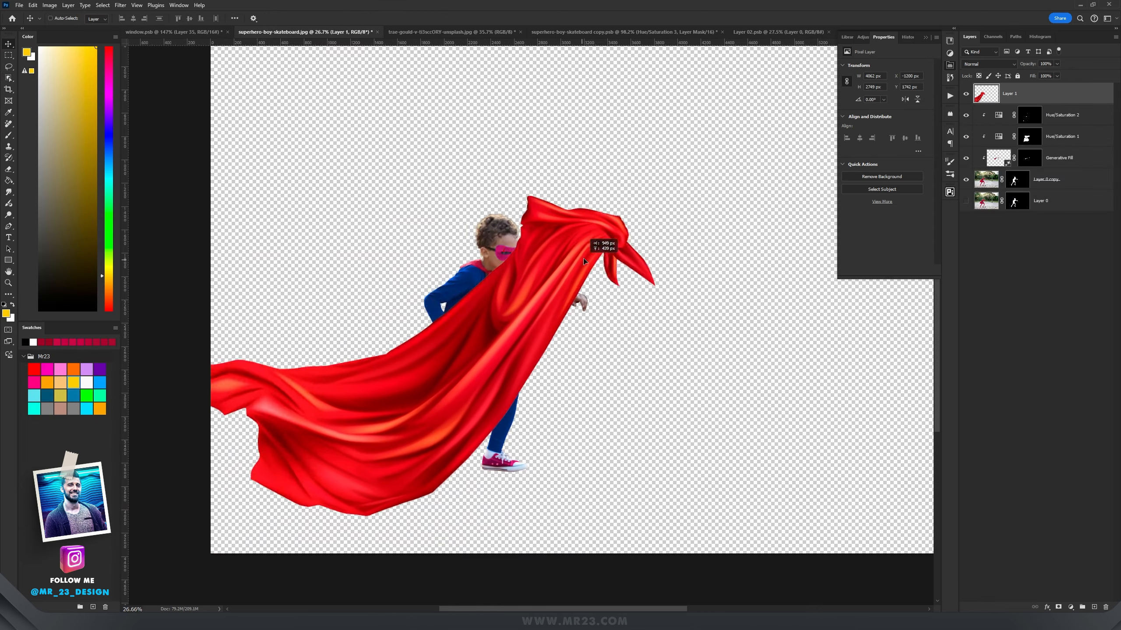
Step: Place the cape in the superhero-boy-skateboard document behind the boy, and align it with his shoulders
{"action": "left_click_drag", "start_coordinate": [599, 290], "coordinate": [551, 254]}
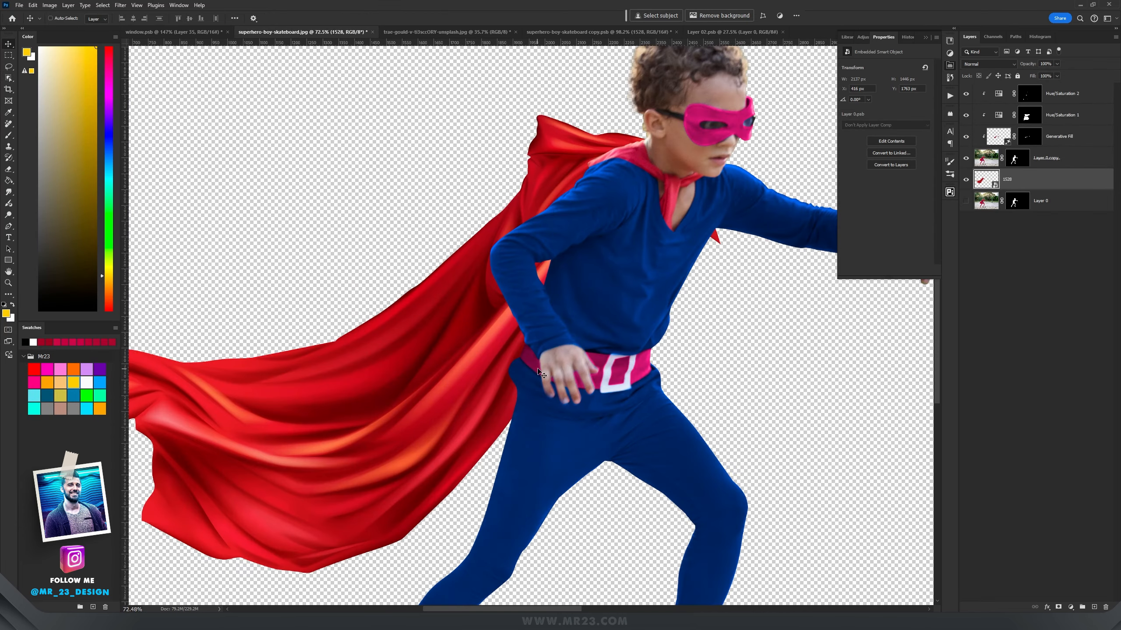
{"action": "scroll", "coordinate": [537, 369], "scroll_direction": "down", "scroll_amount": 4}
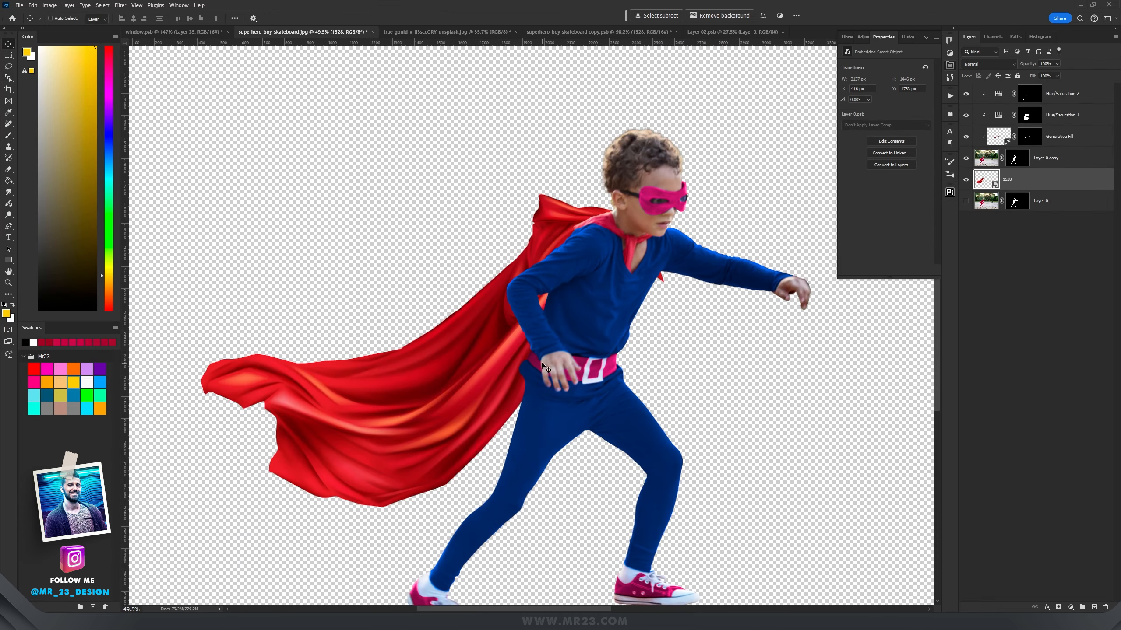
{"action": "left_click_drag", "start_coordinate": [567, 363], "coordinate": [526, 266]}
{"action": "left_click_drag", "start_coordinate": [526, 268], "coordinate": [512, 269]}
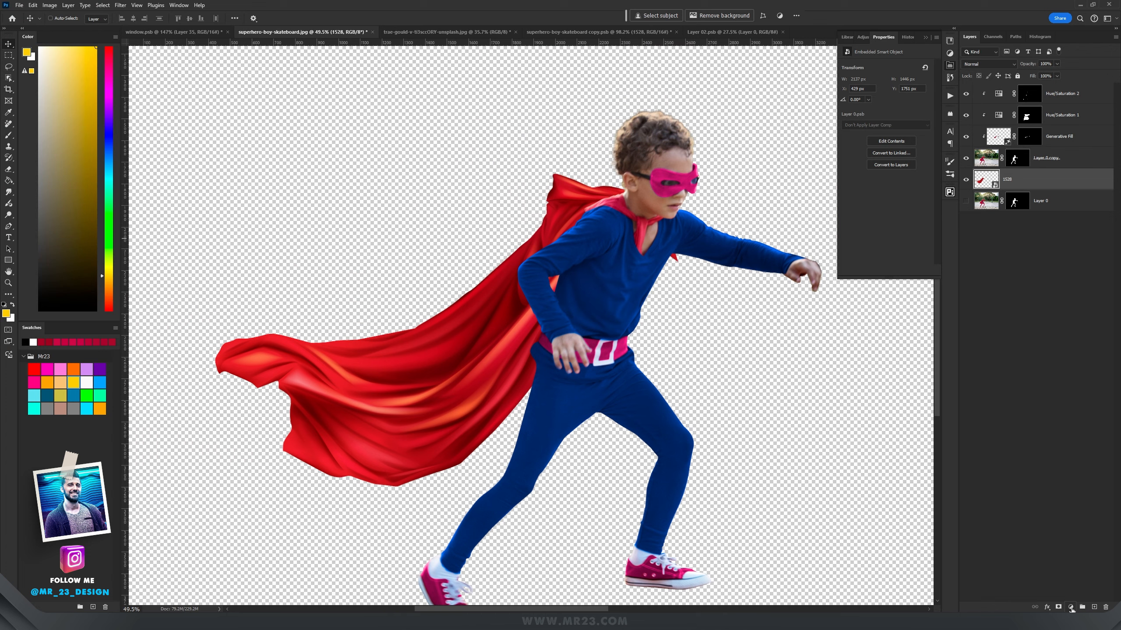
Step: Tint the cape dark purple with a clipped Hue/Saturation adjustment, and add a clipped Levels adjustment with its output white level at 132
{"action": "scroll", "coordinate": [638, 331], "scroll_direction": "up", "scroll_amount": 3}
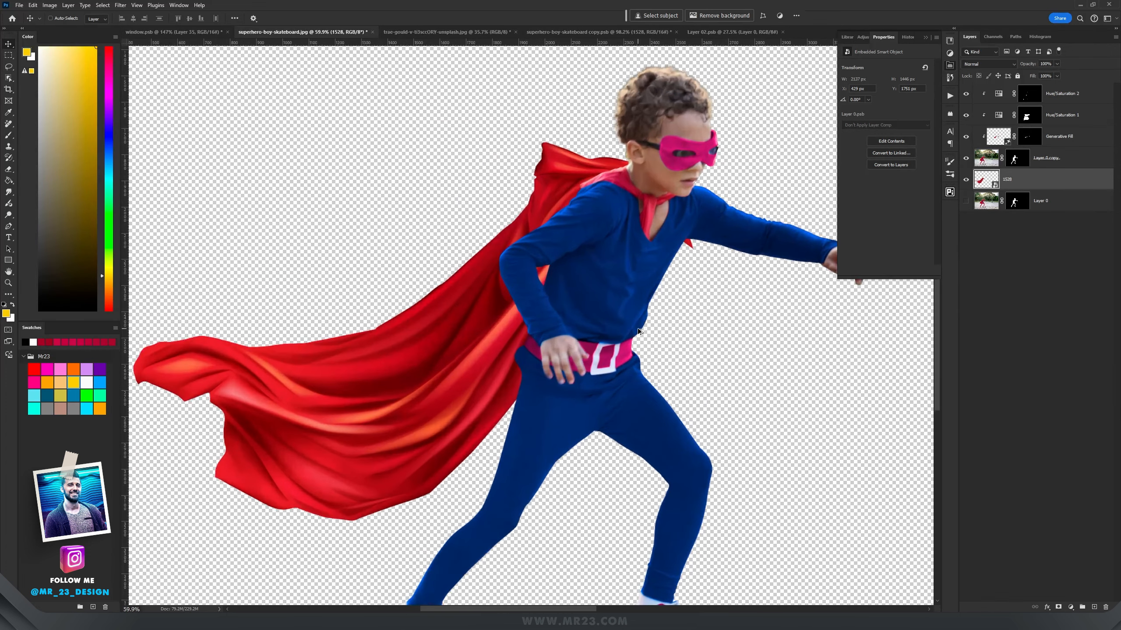
{"action": "left_click", "coordinate": [1070, 607]}
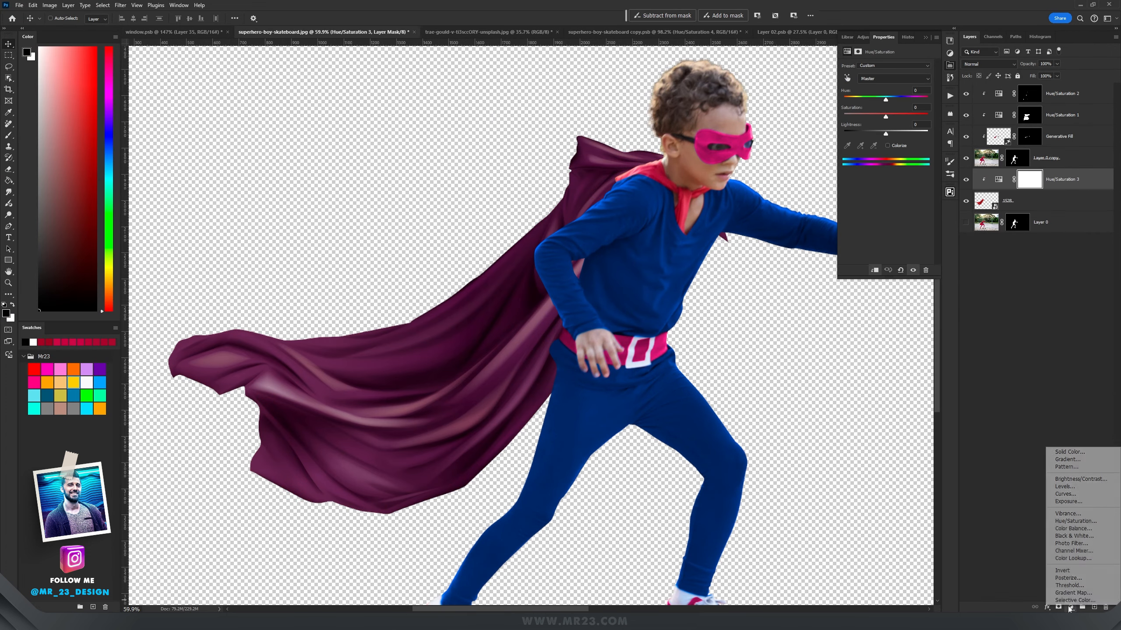
{"action": "left_click", "coordinate": [1077, 486]}
{"action": "left_click", "coordinate": [1008, 190], "text": "alt"}
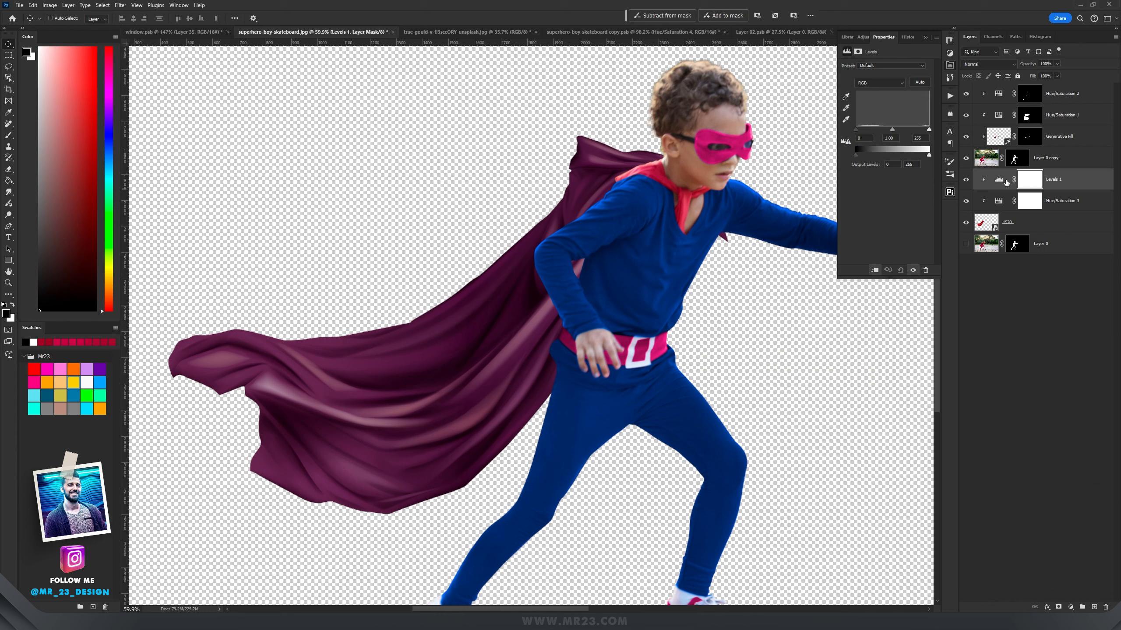
{"action": "left_click_drag", "start_coordinate": [928, 154], "coordinate": [893, 156]}
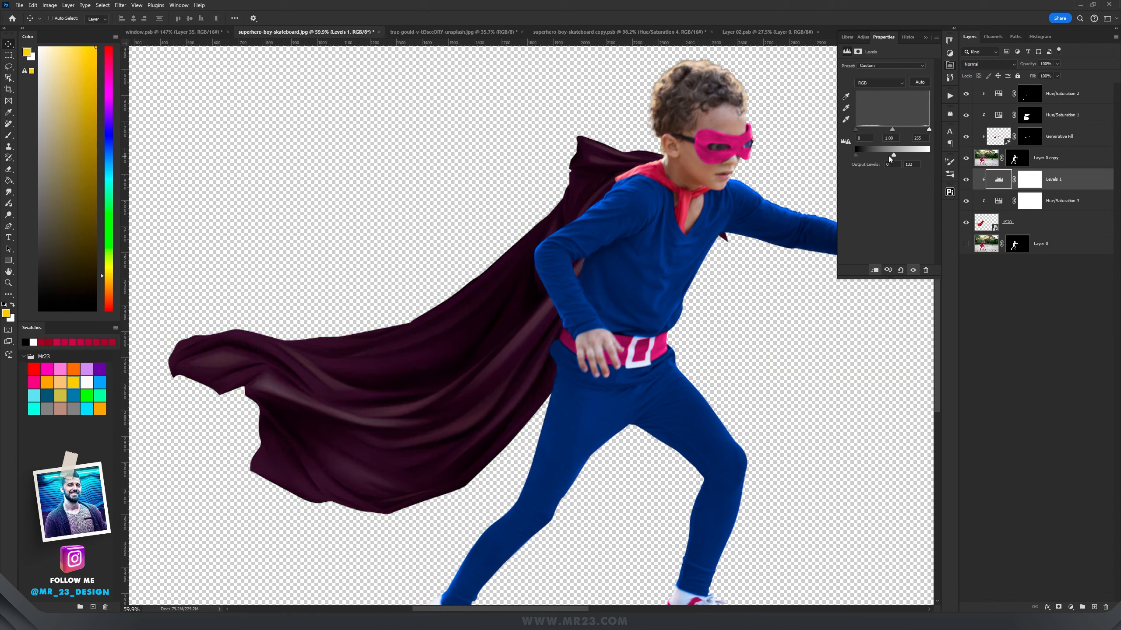
Step: Invert the Levels 1 layer mask to black and switch to the Brush tool
{"action": "left_click", "coordinate": [1027, 180]}
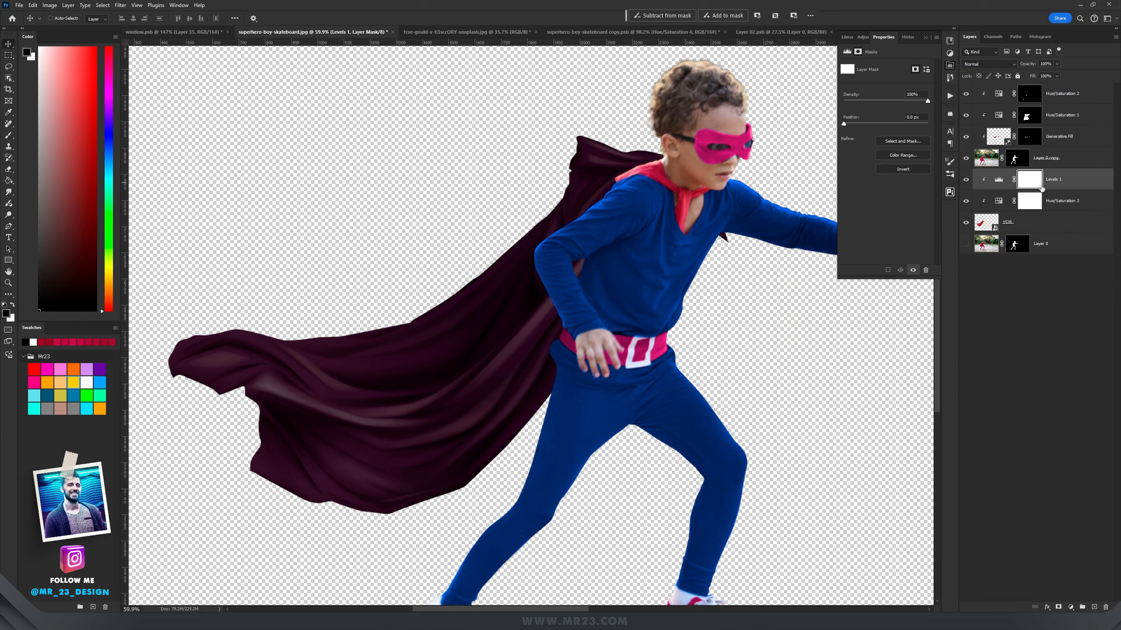
{"action": "key", "text": "ctrl+i"}
{"action": "key", "text": "b"}
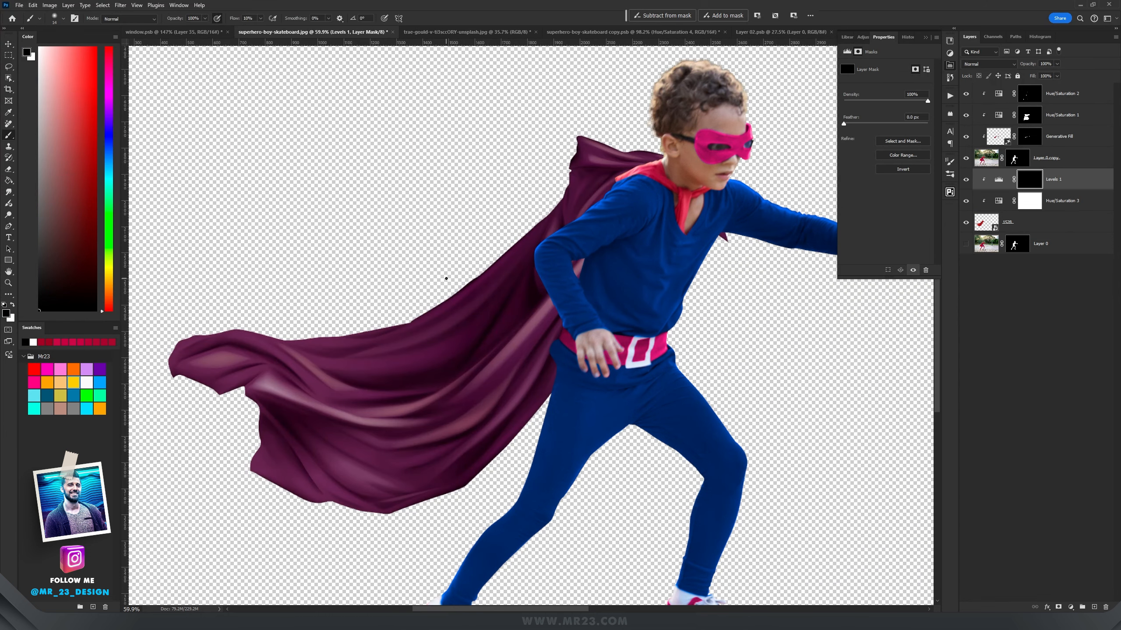
Step: Paint white on the Levels 1 mask with a large brush along the cape's lower edge and the area behind the boy's arm
{"action": "right_click", "coordinate": [534, 292]}
{"action": "double_click", "coordinate": [574, 404]}
{"action": "left_click_drag", "start_coordinate": [499, 241], "coordinate": [579, 239]}
{"action": "key", "text": "x"}
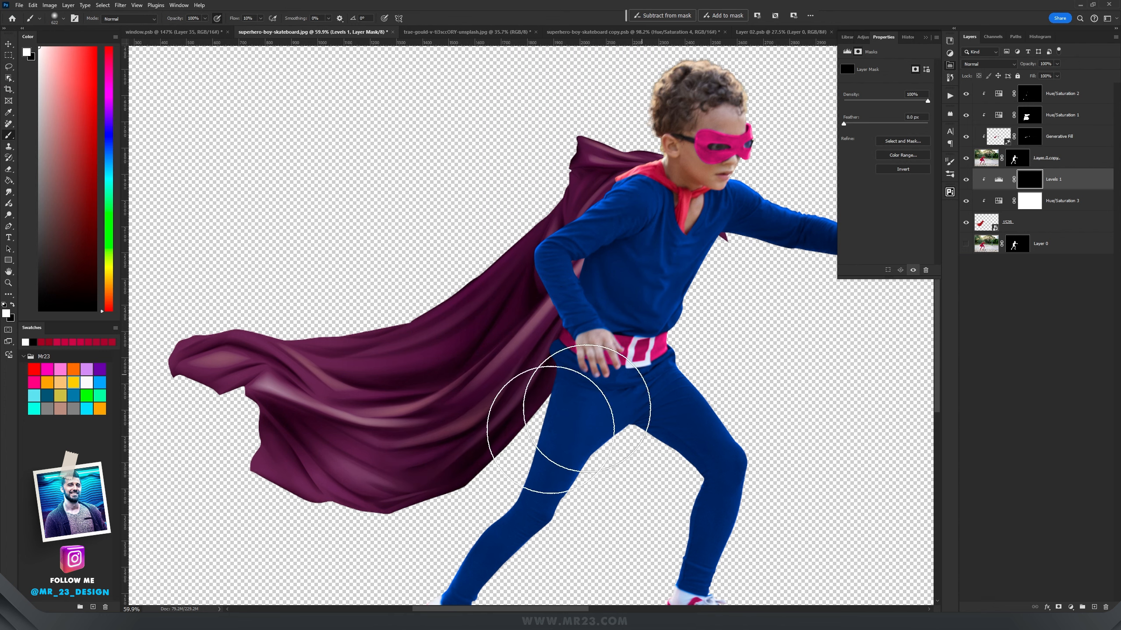
{"action": "mouse_move", "coordinate": [150, 466]}
{"action": "left_mouse_down"}
{"action": "mouse_move", "coordinate": [352, 443]}
{"action": "mouse_move", "coordinate": [618, 239]}
{"action": "left_mouse_up"}
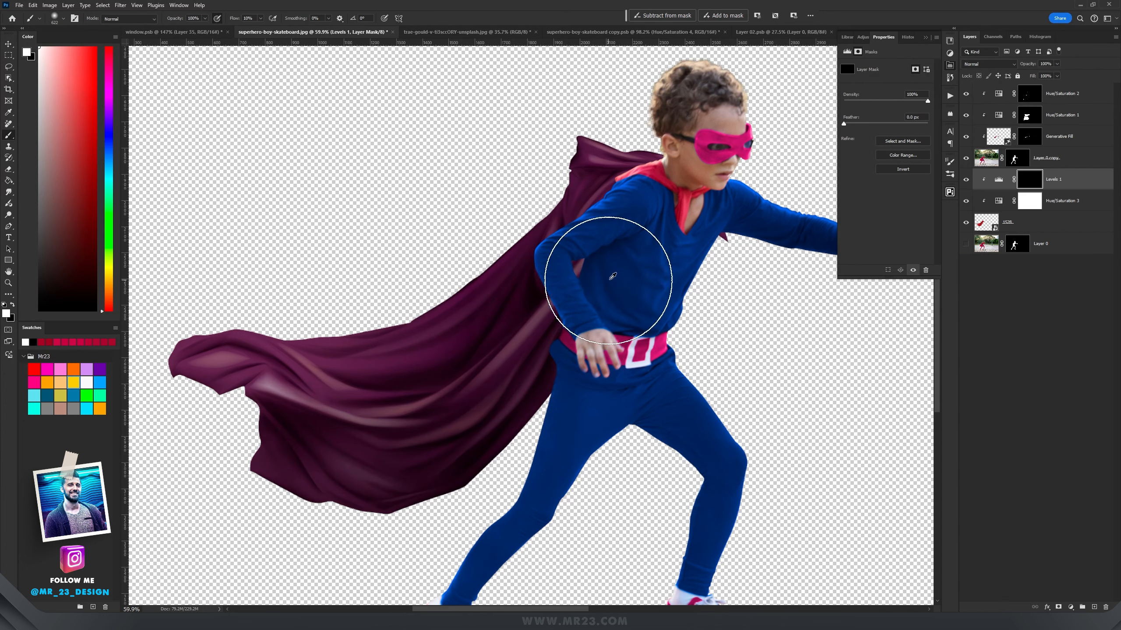
{"action": "mouse_move", "coordinate": [607, 281]}
{"action": "left_mouse_down"}
{"action": "mouse_move", "coordinate": [581, 255]}
{"action": "mouse_move", "coordinate": [578, 326]}
{"action": "mouse_move", "coordinate": [611, 194]}
{"action": "mouse_move", "coordinate": [621, 232]}
{"action": "left_mouse_up"}
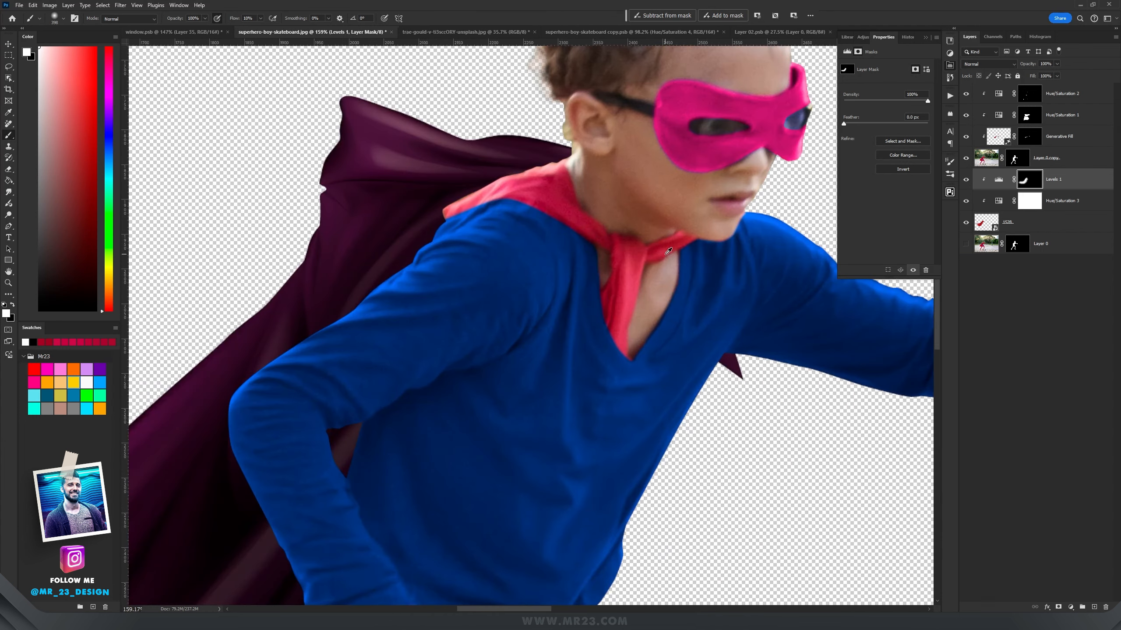
Step: Examine the red scarf around the boy's neck and where it meets the purple cape at his shoulder
{"action": "key", "text": "v"}
{"action": "scroll", "coordinate": [637, 250], "scroll_direction": "up", "scroll_amount": 3}
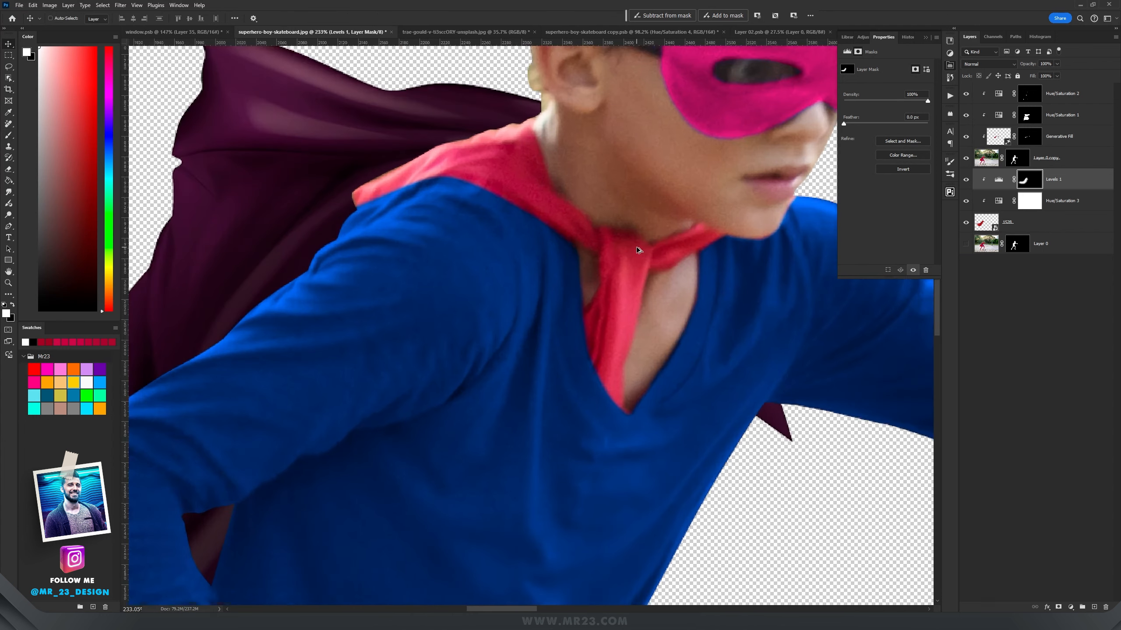
{"action": "scroll", "coordinate": [637, 249], "scroll_direction": "down", "scroll_amount": 2}
{"action": "scroll", "coordinate": [637, 250], "scroll_direction": "up", "scroll_amount": 1}
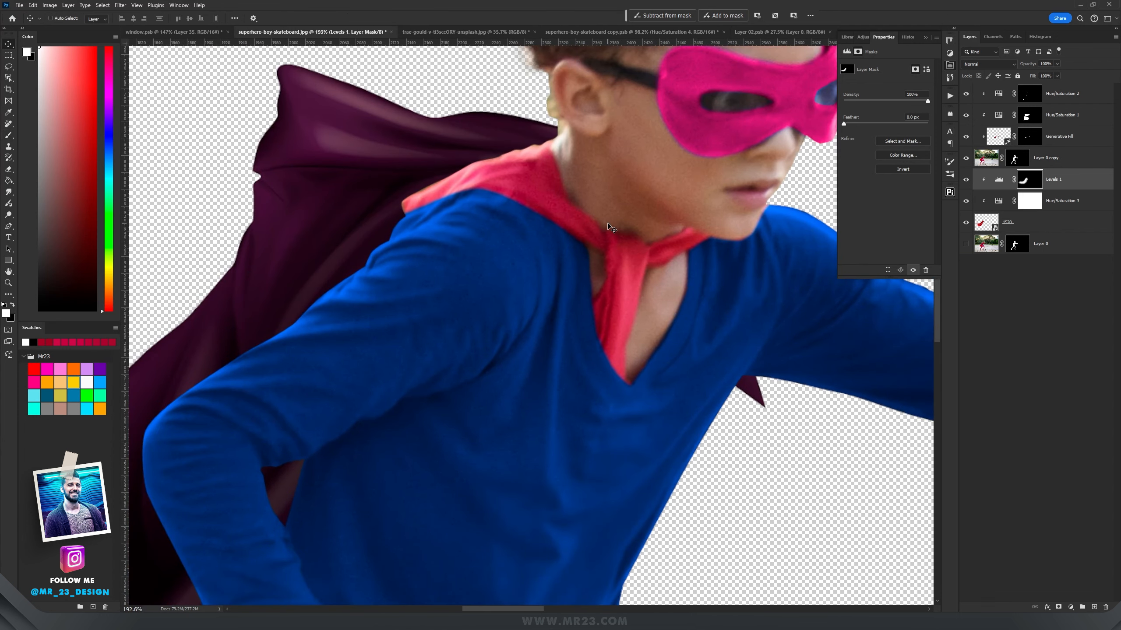
{"action": "scroll", "coordinate": [600, 221], "scroll_direction": "up", "scroll_amount": 3}
{"action": "scroll", "coordinate": [582, 214], "scroll_direction": "down", "scroll_amount": 2}
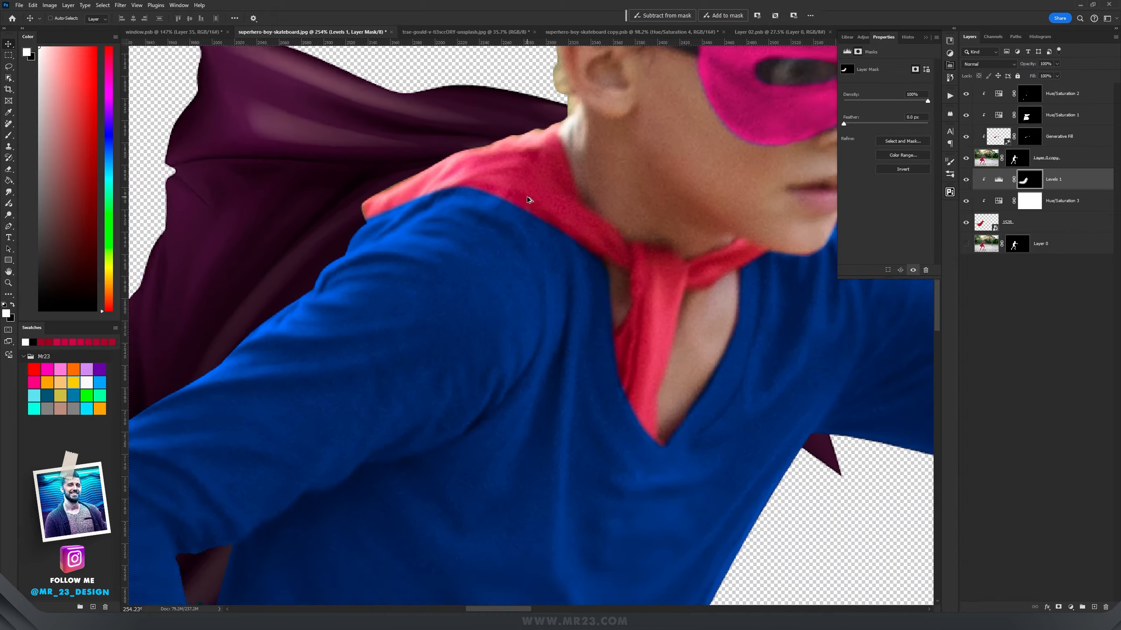
{"action": "scroll", "coordinate": [573, 207], "scroll_direction": "up", "scroll_amount": 2}
{"action": "scroll", "coordinate": [573, 208], "scroll_direction": "down", "scroll_amount": 2}
{"action": "scroll", "coordinate": [602, 192], "scroll_direction": "up", "scroll_amount": 1}
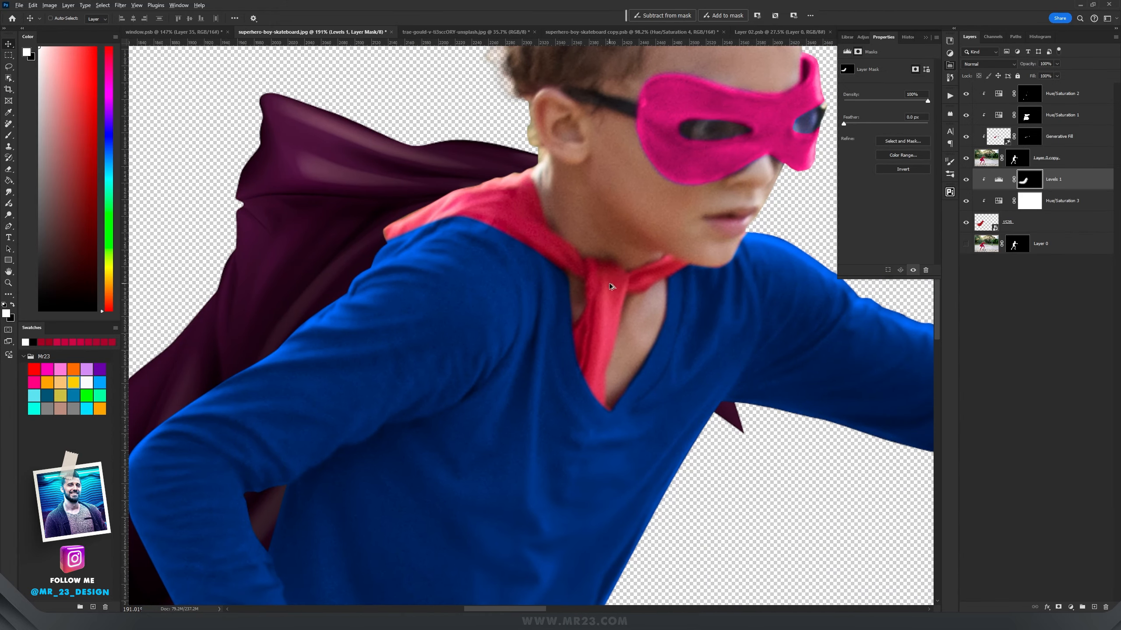
{"action": "scroll", "coordinate": [635, 299], "scroll_direction": "down", "scroll_amount": 1}
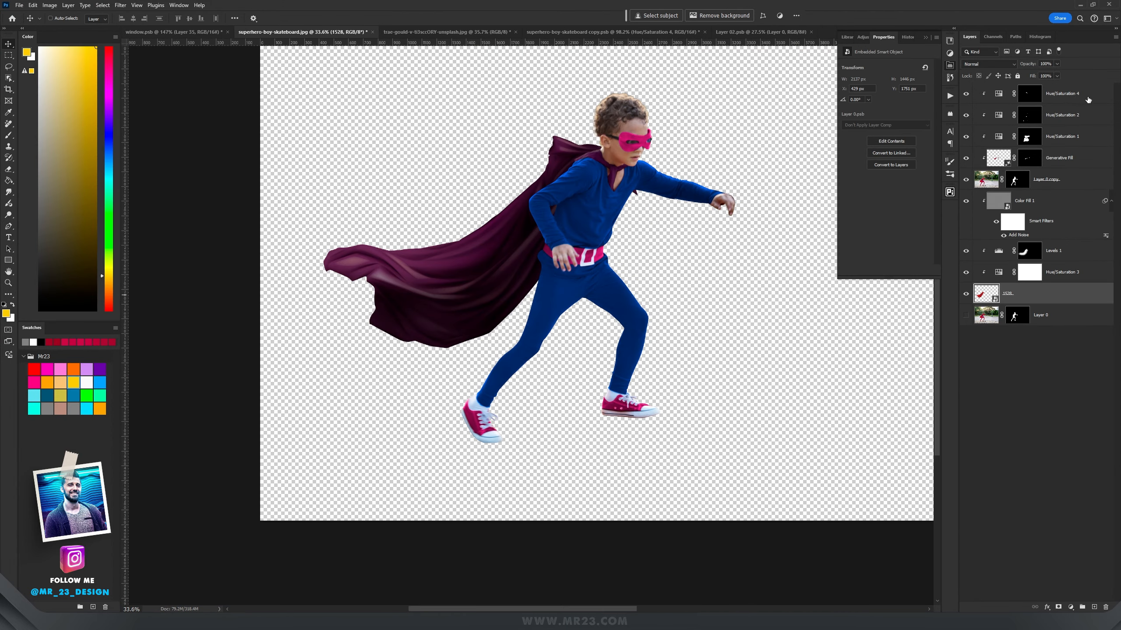
Step: Convert the boy and cape layers with their adjustments into one smart object and bring it into window.psb
{"action": "left_click_drag", "start_coordinate": [629, 159], "coordinate": [642, 194]}
{"action": "right_click", "coordinate": [1109, 99]}
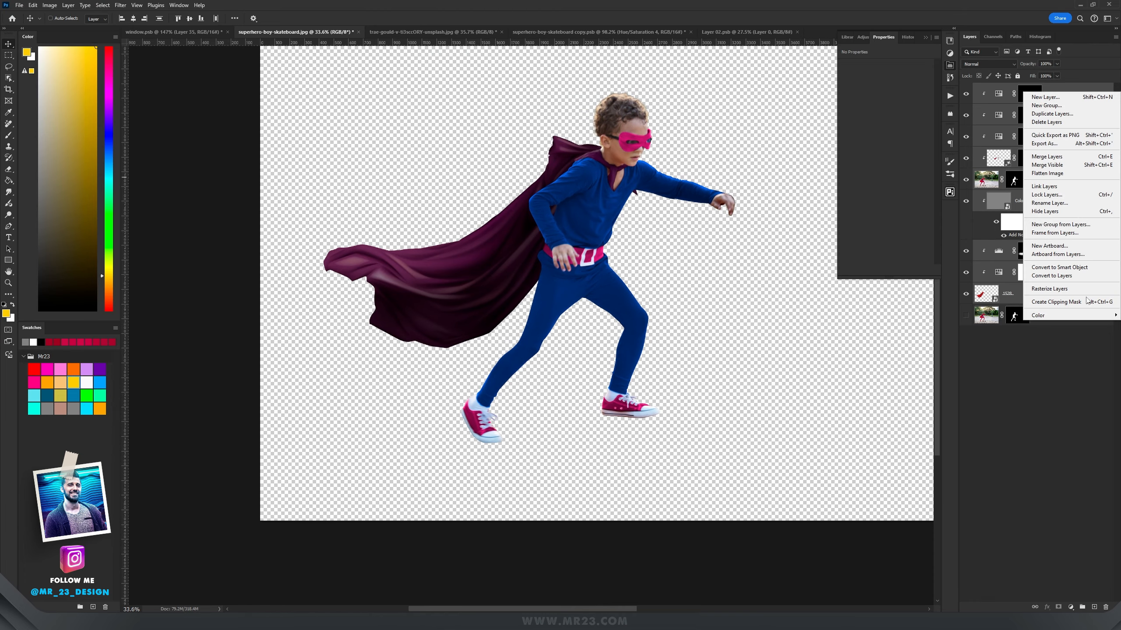
{"action": "left_click", "coordinate": [1059, 268]}
{"action": "mouse_move", "coordinate": [617, 177]}
{"action": "left_mouse_down"}
{"action": "mouse_move", "coordinate": [660, 167]}
{"action": "mouse_move", "coordinate": [446, 94]}
{"action": "mouse_move", "coordinate": [357, 86]}
{"action": "mouse_move", "coordinate": [211, 36]}
{"action": "mouse_move", "coordinate": [617, 188]}
{"action": "left_mouse_up"}
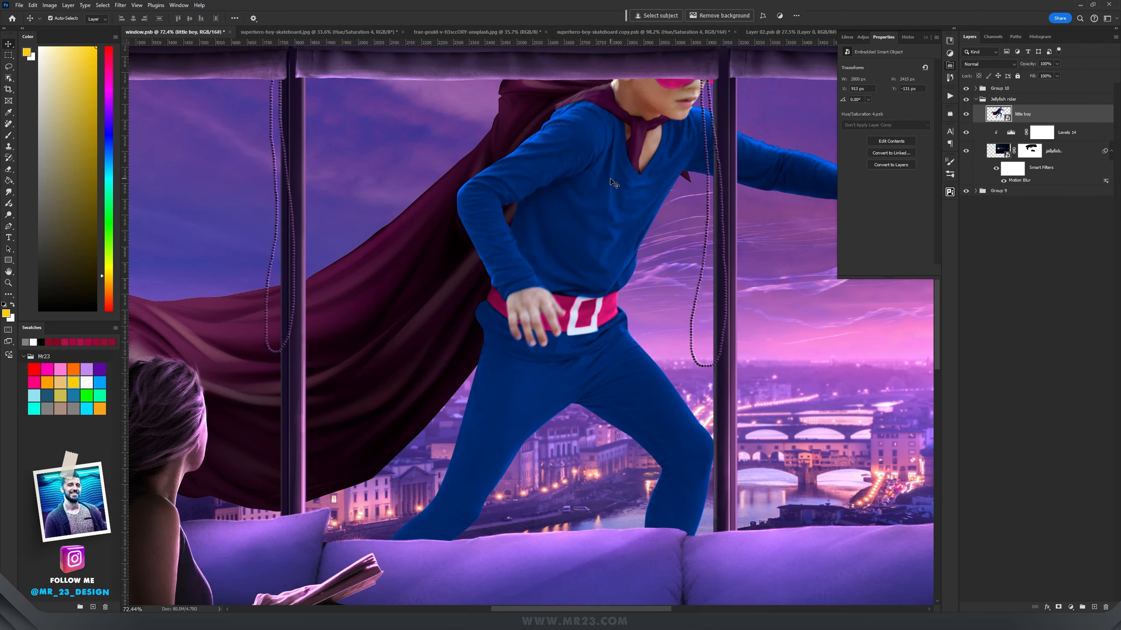
Step: Flip the little boy layer horizontally, scale it down and place him standing on top of the jellyfish
{"action": "key", "text": "ctrl+t"}
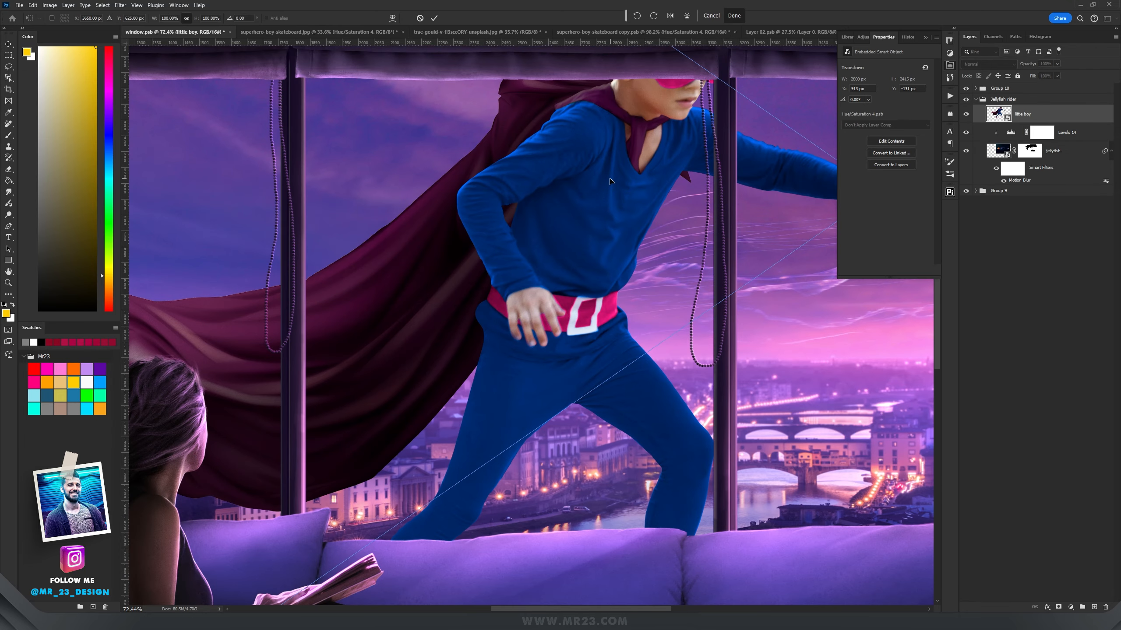
{"action": "right_click", "coordinate": [611, 180]}
{"action": "left_click", "coordinate": [639, 339]}
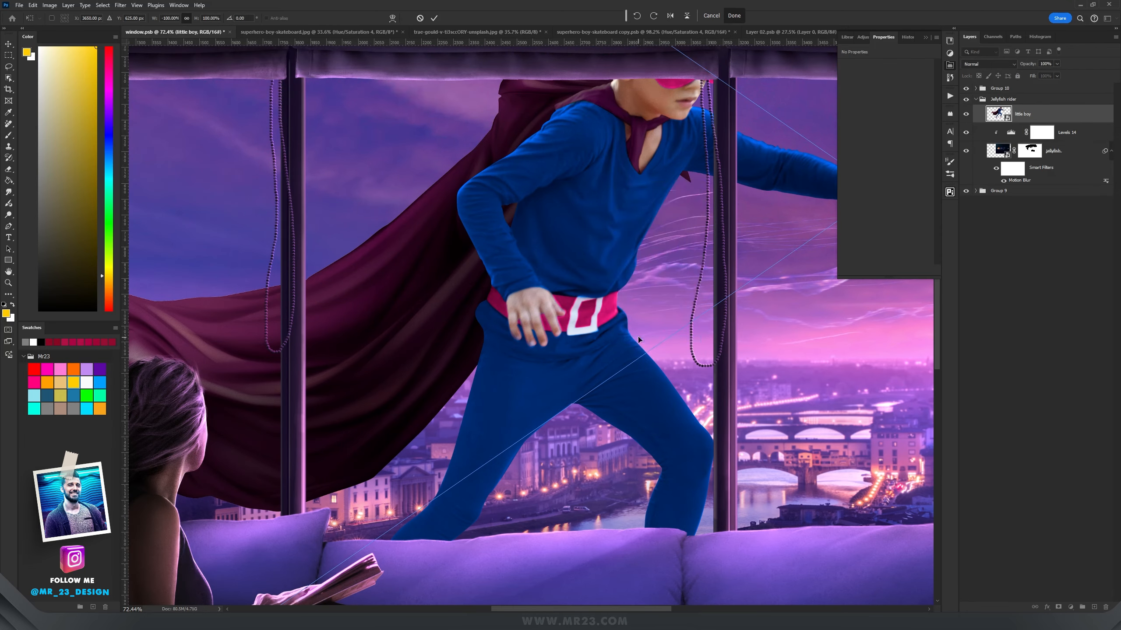
{"action": "left_click_drag", "start_coordinate": [843, 314], "coordinate": [702, 263]}
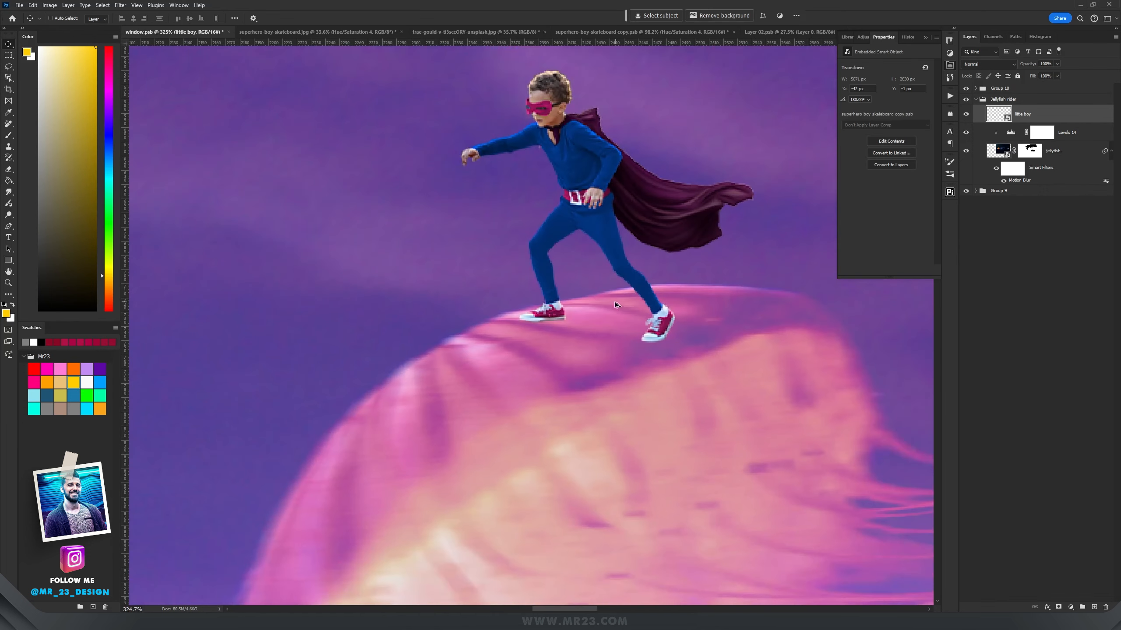
Step: Add a layer mask to the little boy layer and paint black on it to hide his front shoe behind the jellyfish
{"action": "scroll", "coordinate": [615, 302], "scroll_direction": "up", "scroll_amount": 1}
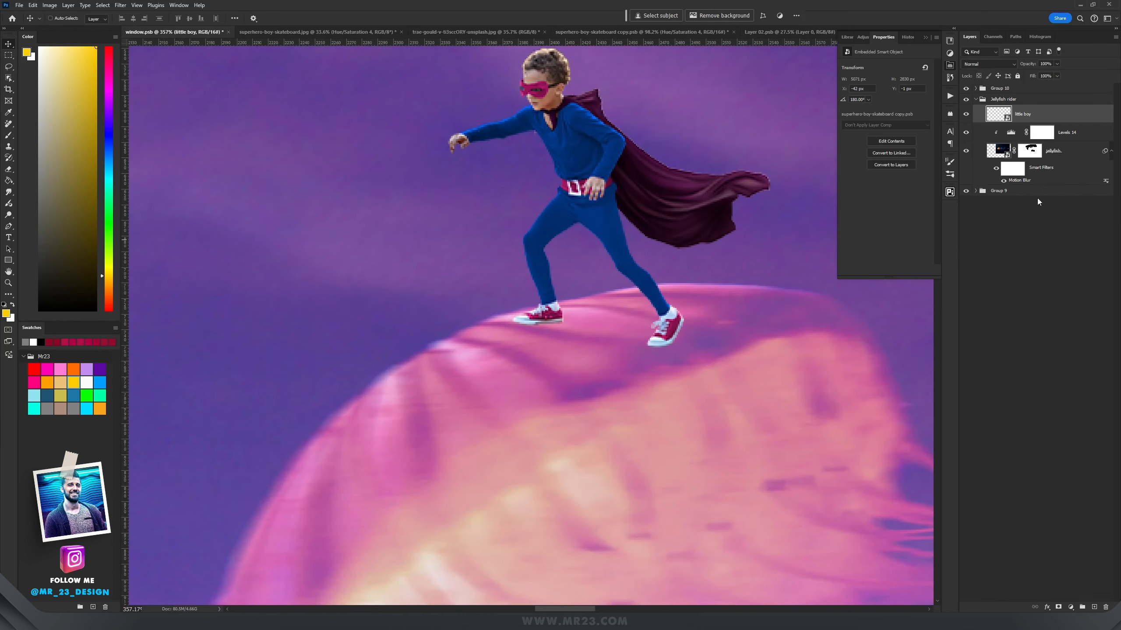
{"action": "left_click", "coordinate": [1058, 608]}
{"action": "key", "text": "b"}
{"action": "scroll", "coordinate": [556, 318], "scroll_direction": "up", "scroll_amount": 5}
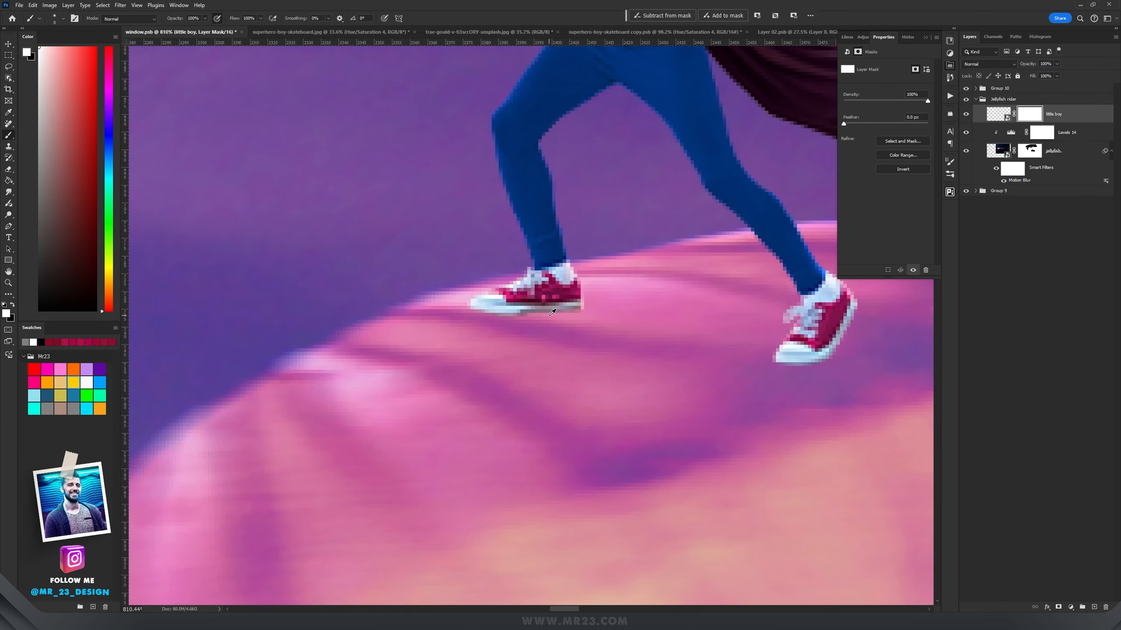
{"action": "mouse_move", "coordinate": [560, 315]}
{"action": "left_mouse_down"}
{"action": "mouse_move", "coordinate": [591, 294]}
{"action": "mouse_move", "coordinate": [528, 307]}
{"action": "mouse_move", "coordinate": [576, 288]}
{"action": "left_mouse_up"}
{"action": "key", "text": "x"}
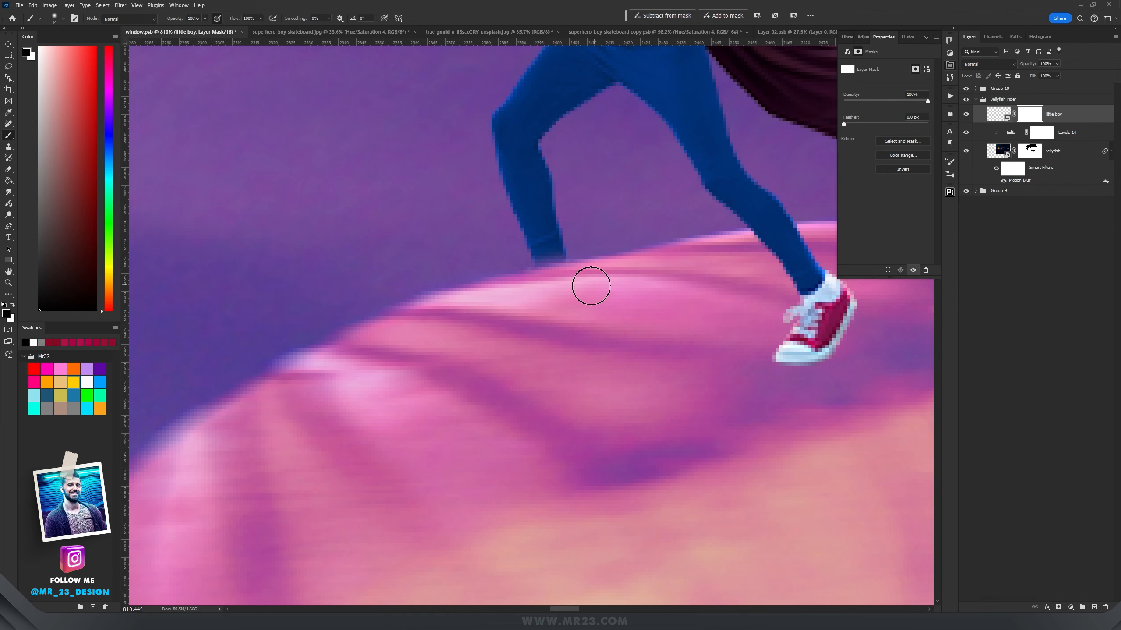
{"action": "scroll", "coordinate": [546, 318], "scroll_direction": "down", "scroll_amount": 5}
{"action": "scroll", "coordinate": [546, 318], "scroll_direction": "down", "scroll_amount": 3}
{"action": "scroll", "coordinate": [499, 337], "scroll_direction": "up", "scroll_amount": 3}
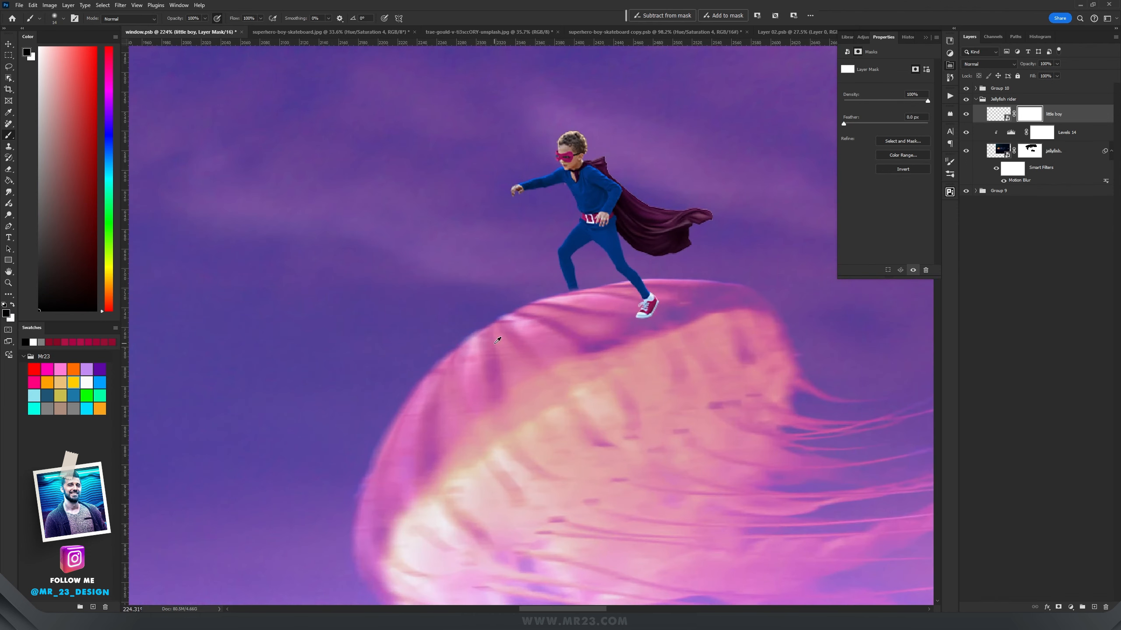
{"action": "key", "text": "v"}
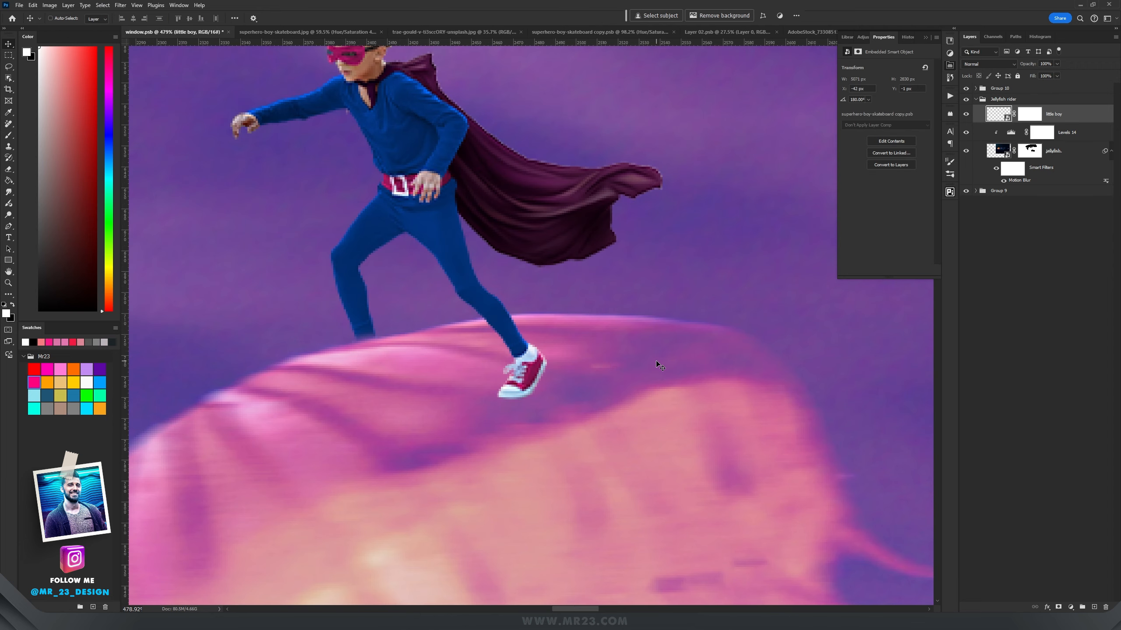
Step: Add a new layer in Multiply mode beneath the little boy layer and set up a flattened brush tip in purple
{"action": "left_click", "coordinate": [1094, 607]}
{"action": "left_click", "coordinate": [978, 95]}
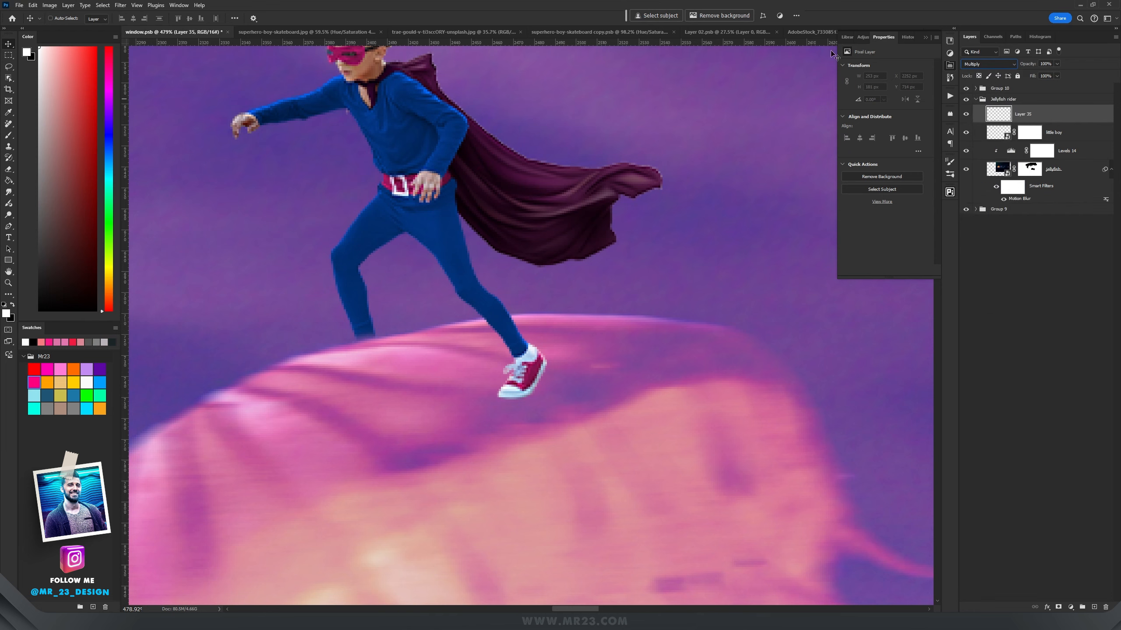
{"action": "key", "text": "b"}
{"action": "right_click", "coordinate": [617, 381]}
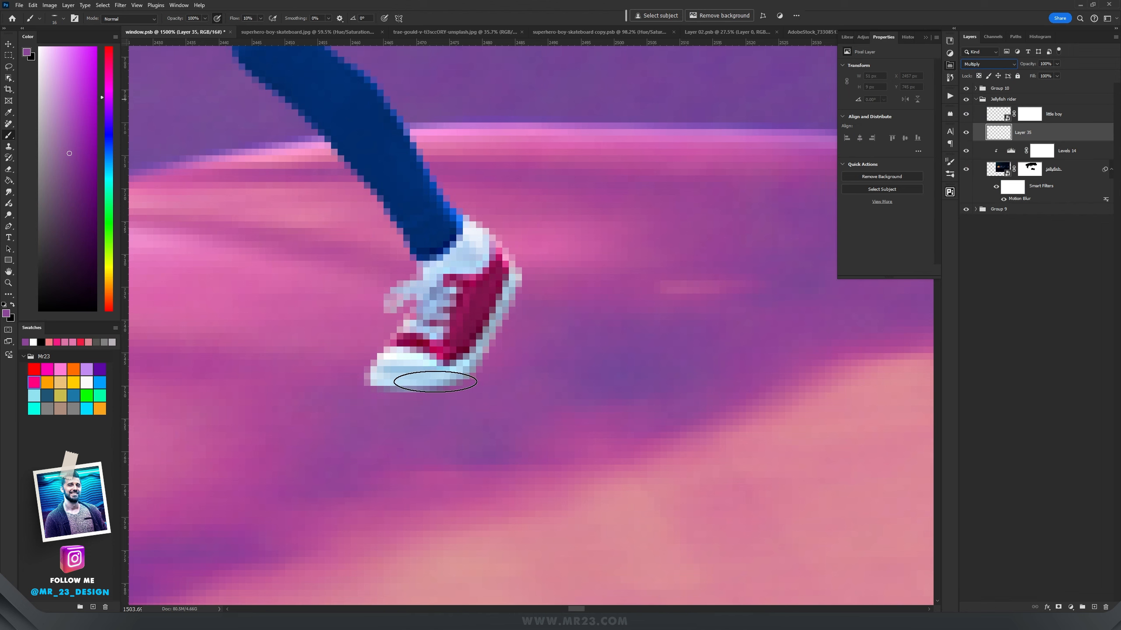
Step: Paint a thin purple contact shadow directly under the sole of the boy's back shoe
{"action": "left_click", "coordinate": [447, 382], "text": "alt"}
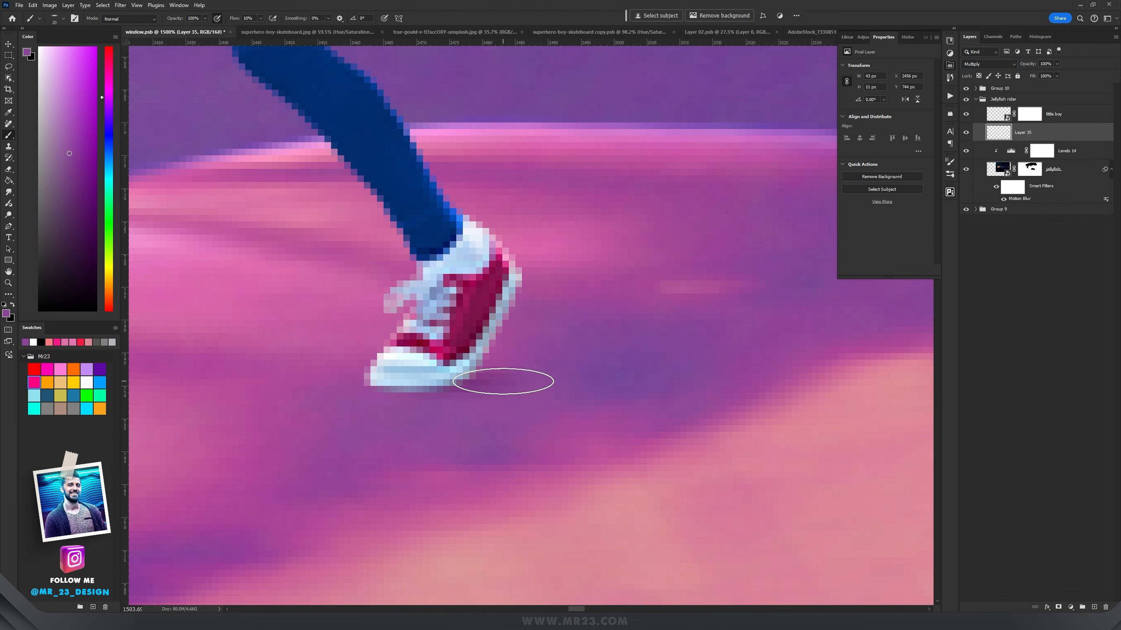
{"action": "mouse_move", "coordinate": [514, 383]}
{"action": "left_mouse_down", "text": "alt"}
{"action": "mouse_move", "coordinate": [525, 383]}
{"action": "mouse_move", "coordinate": [446, 383]}
{"action": "left_mouse_up", "text": "alt"}
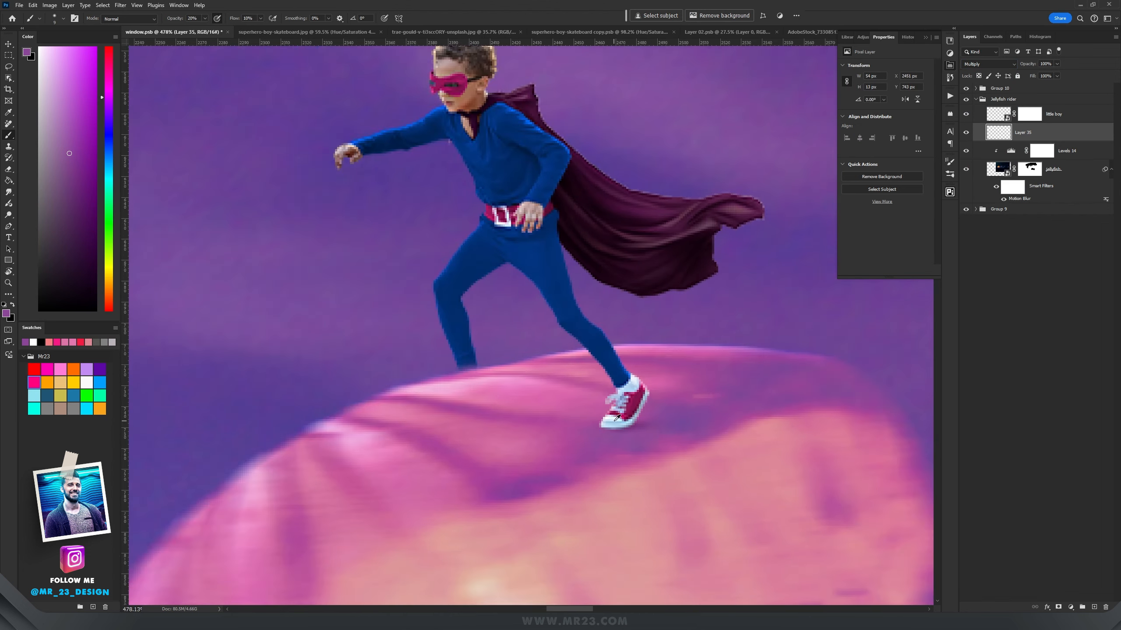
{"action": "scroll", "coordinate": [614, 421], "scroll_direction": "up", "scroll_amount": 2}
{"action": "scroll", "coordinate": [614, 421], "scroll_direction": "down", "scroll_amount": 6}
{"action": "scroll", "coordinate": [583, 424], "scroll_direction": "up", "scroll_amount": 6}
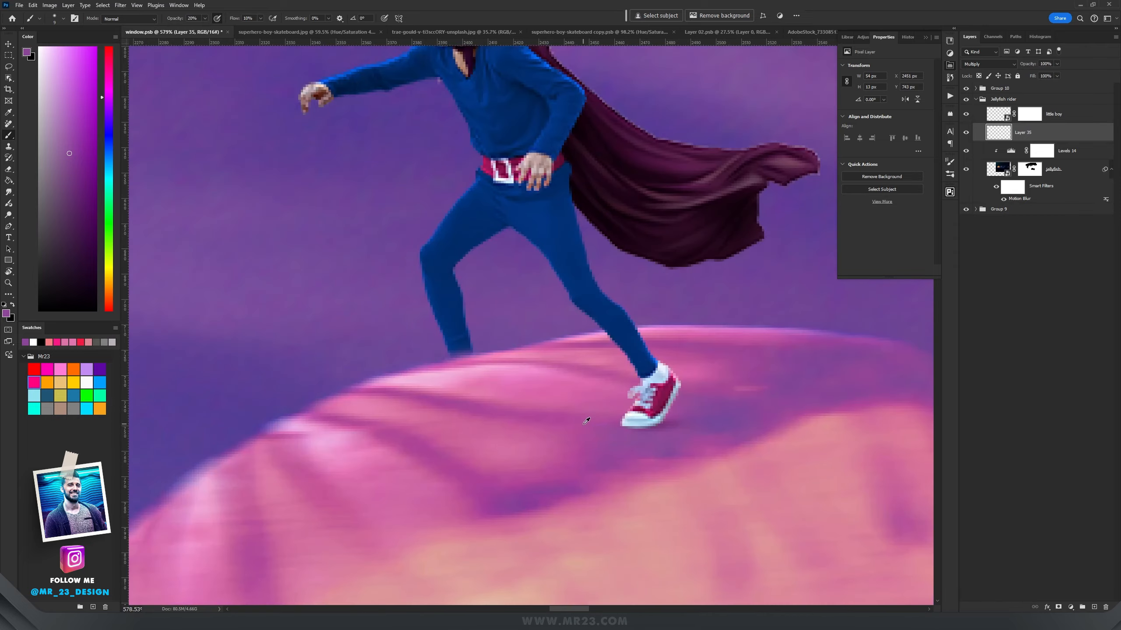
{"action": "scroll", "coordinate": [584, 424], "scroll_direction": "down", "scroll_amount": 5}
{"action": "scroll", "coordinate": [582, 423], "scroll_direction": "up", "scroll_amount": 6}
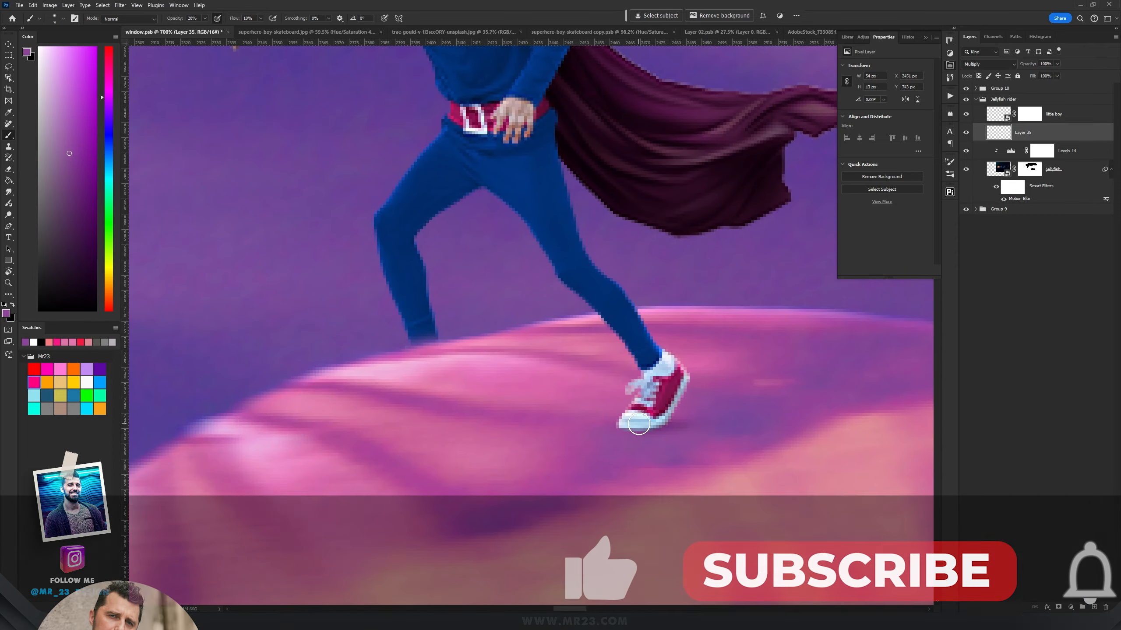
Step: Extend the shadow across the jellyfish around the boy's feet with the brush at 20% opacity, enlarging the brush
{"action": "mouse_move", "coordinate": [559, 443]}
{"action": "left_mouse_down"}
{"action": "mouse_move", "coordinate": [633, 427]}
{"action": "mouse_move", "coordinate": [483, 450]}
{"action": "mouse_move", "coordinate": [633, 431]}
{"action": "mouse_move", "coordinate": [545, 451]}
{"action": "mouse_move", "coordinate": [632, 428]}
{"action": "left_mouse_up"}
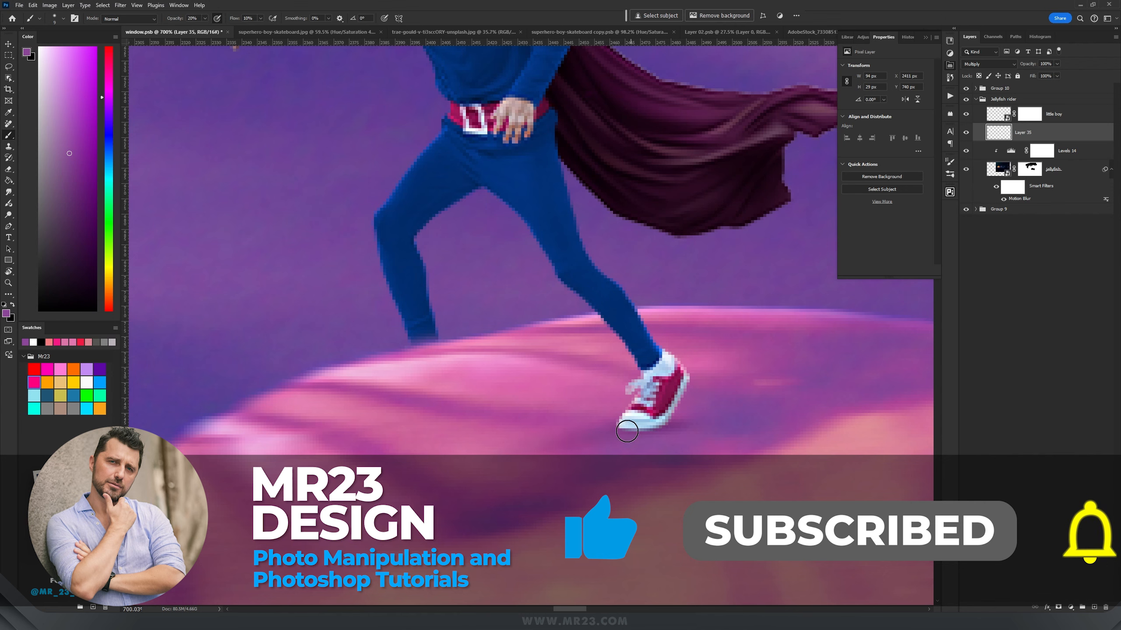
{"action": "mouse_move", "coordinate": [419, 355]}
{"action": "left_mouse_down"}
{"action": "mouse_move", "coordinate": [378, 418]}
{"action": "mouse_move", "coordinate": [411, 371]}
{"action": "mouse_move", "coordinate": [410, 490]}
{"action": "left_mouse_up"}
{"action": "key", "text": "bracketright"}
{"action": "key", "text": "bracketright"}
{"action": "key", "text": "bracketright"}
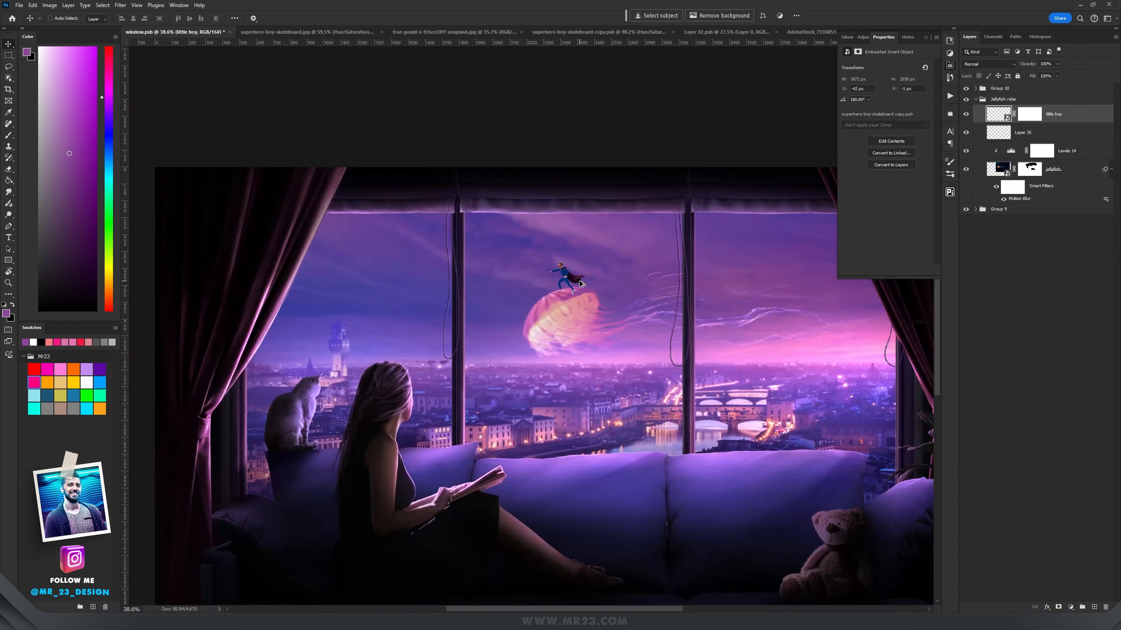
Step: Add an Exposure adjustment clipped to the little boy layer with Exposure -0.11, Offset +0.0134 and Gamma Correction 1.14
{"action": "scroll", "coordinate": [542, 267], "scroll_direction": "up", "scroll_amount": 10}
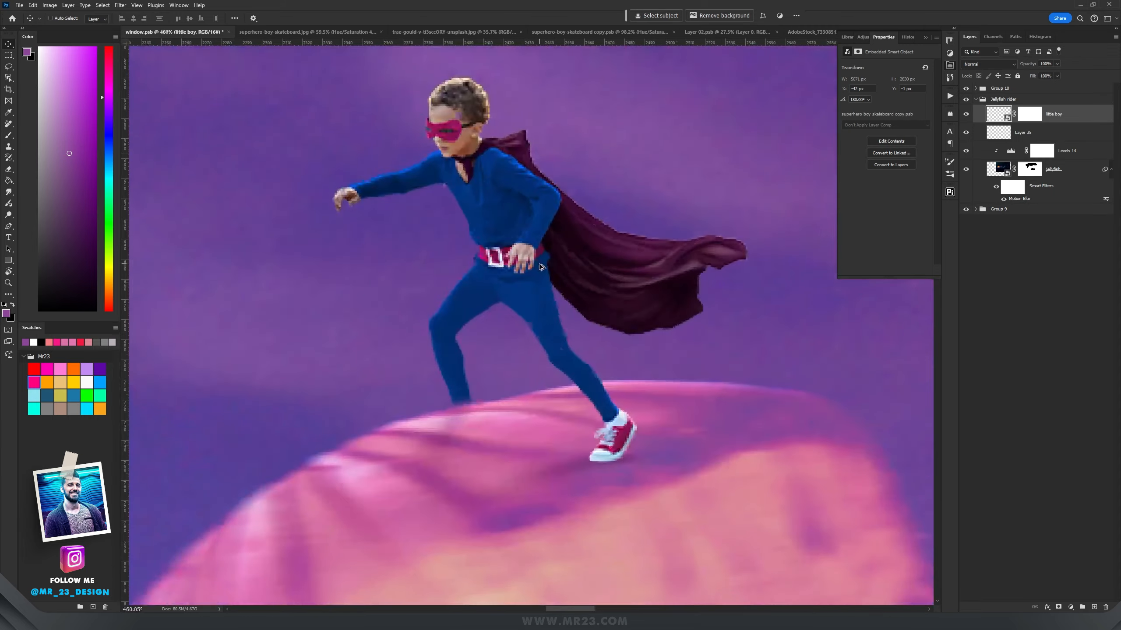
{"action": "scroll", "coordinate": [541, 267], "scroll_direction": "down", "scroll_amount": 5}
{"action": "scroll", "coordinate": [528, 287], "scroll_direction": "up", "scroll_amount": 3}
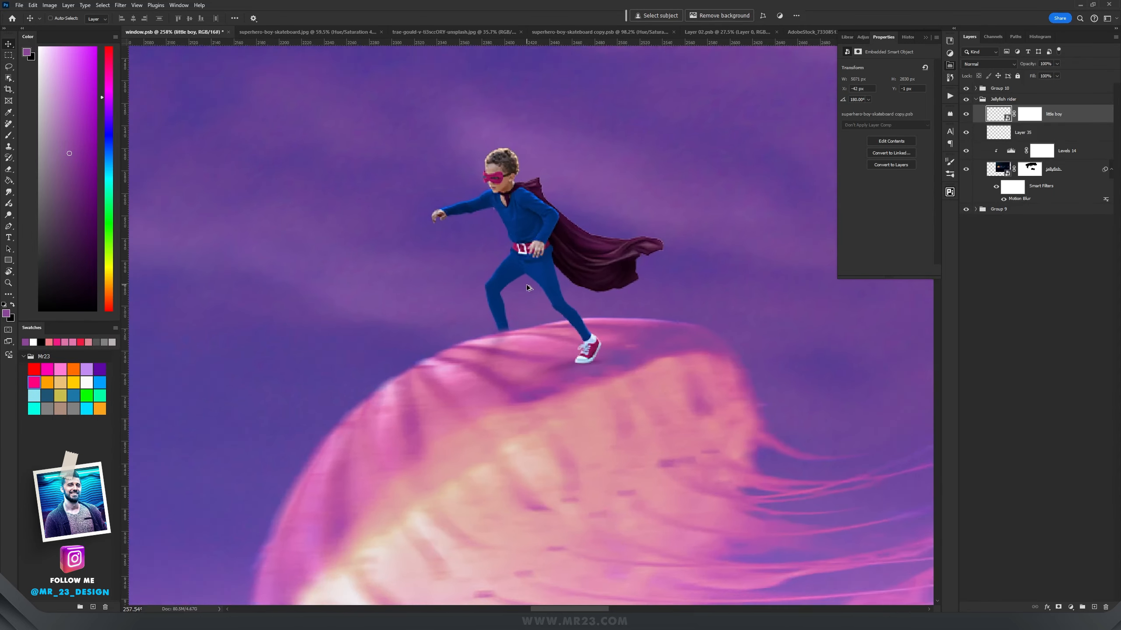
{"action": "scroll", "coordinate": [588, 267], "scroll_direction": "up", "scroll_amount": 1}
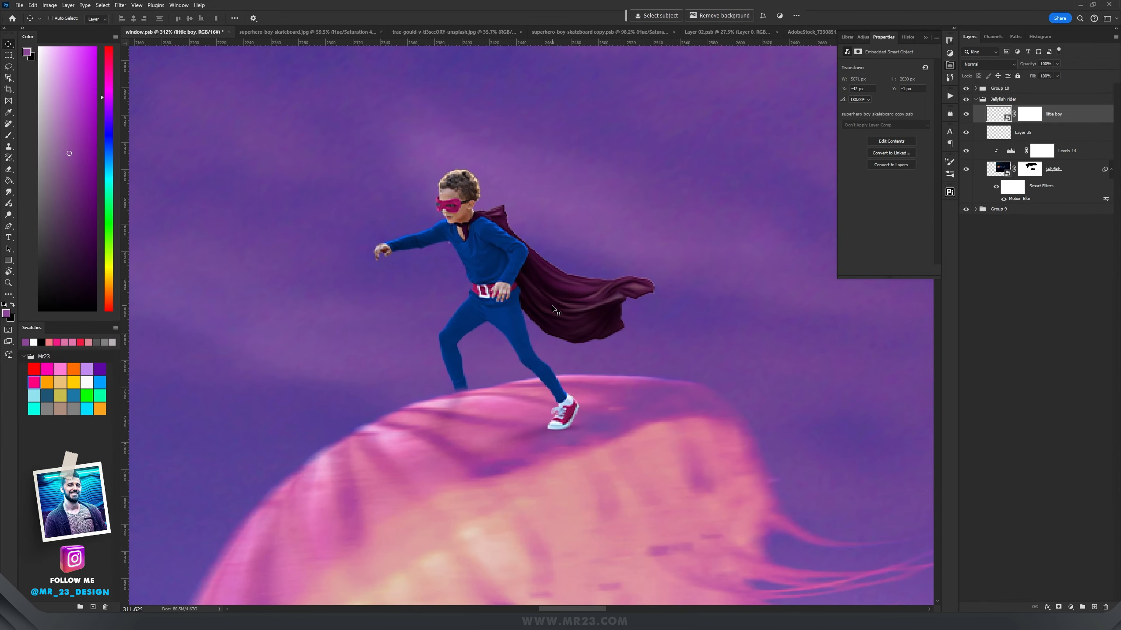
{"action": "scroll", "coordinate": [554, 309], "scroll_direction": "up", "scroll_amount": 2}
{"action": "left_click", "coordinate": [1070, 607]}
{"action": "left_click", "coordinate": [1070, 506]}
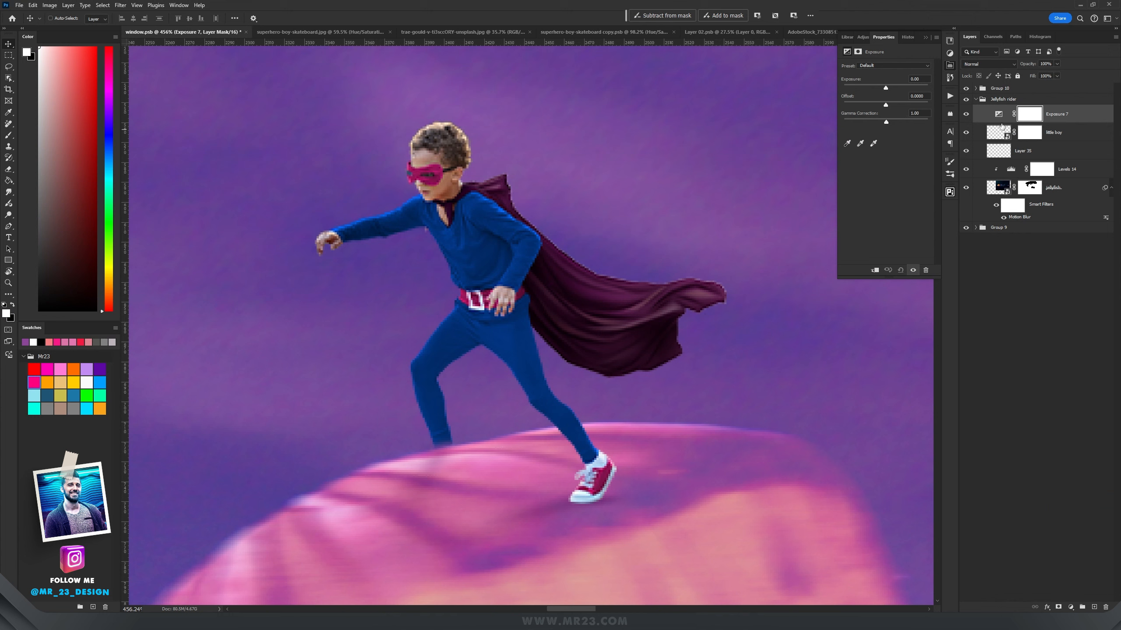
{"action": "left_click", "coordinate": [1001, 122], "text": "alt"}
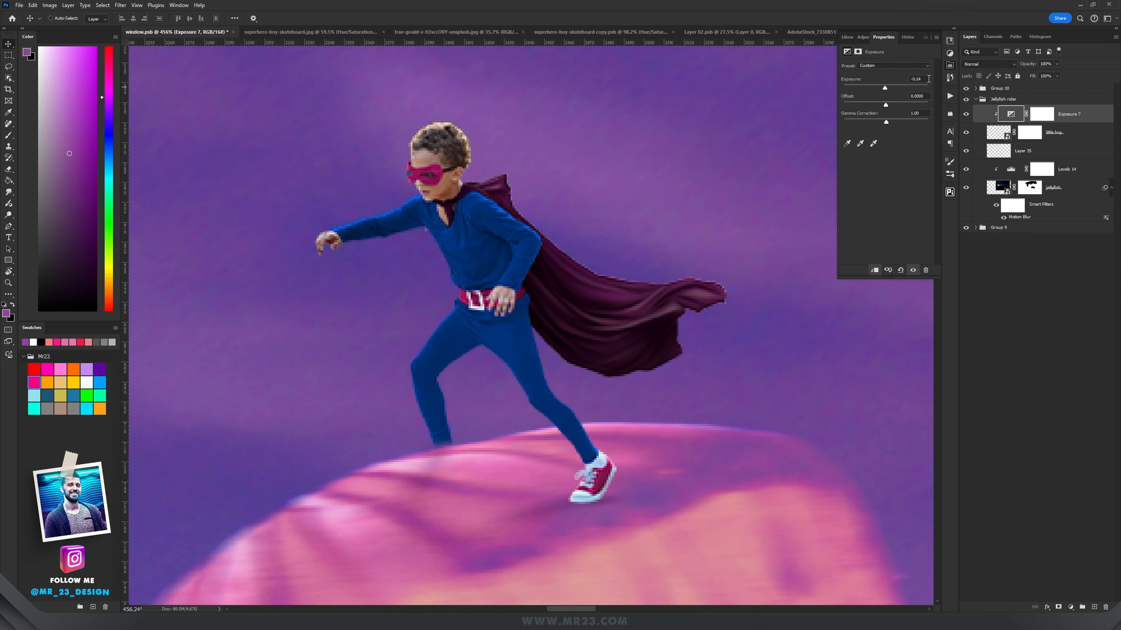
{"action": "type", "text": "0.0134"}
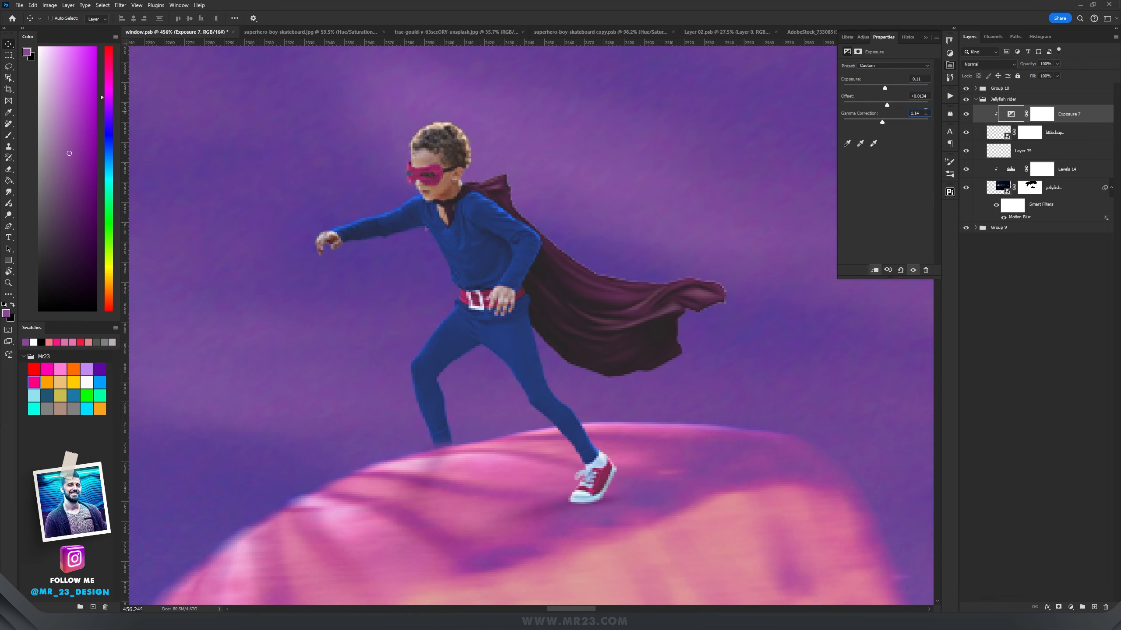
{"action": "scroll", "coordinate": [627, 263], "scroll_direction": "down", "scroll_amount": 9}
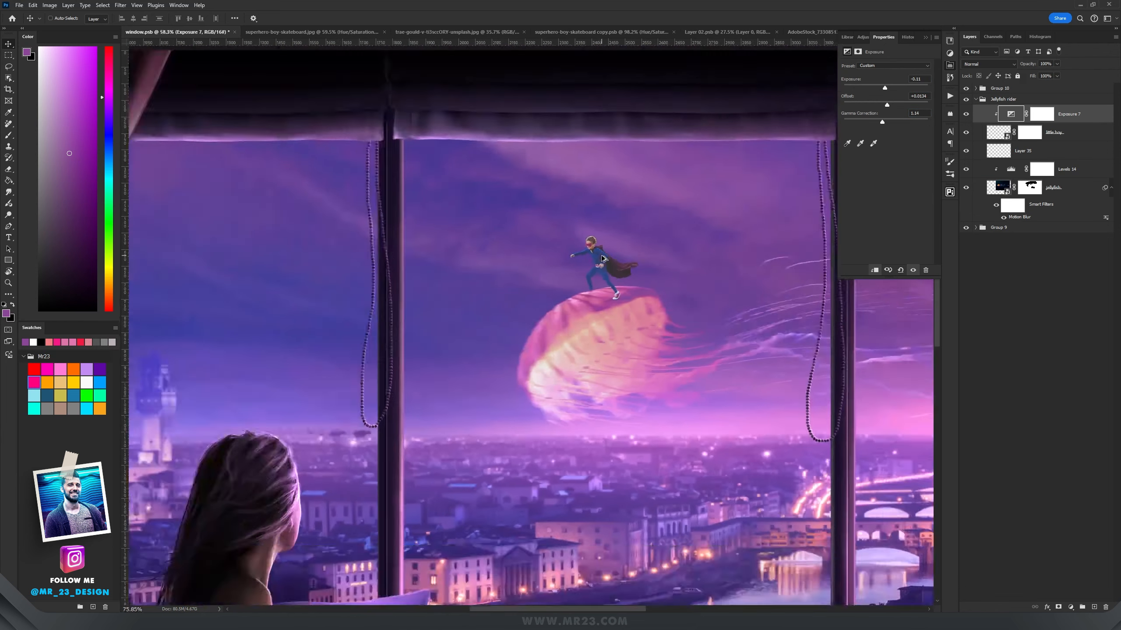
{"action": "scroll", "coordinate": [612, 260], "scroll_direction": "up", "scroll_amount": 8}
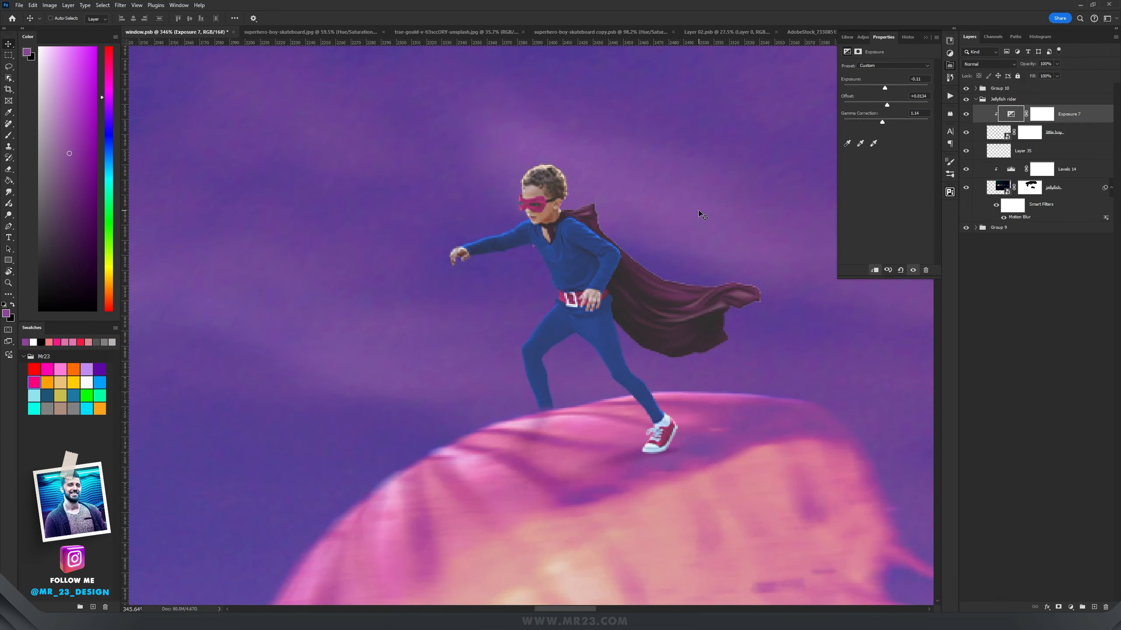
{"action": "scroll", "coordinate": [662, 240], "scroll_direction": "down", "scroll_amount": 5}
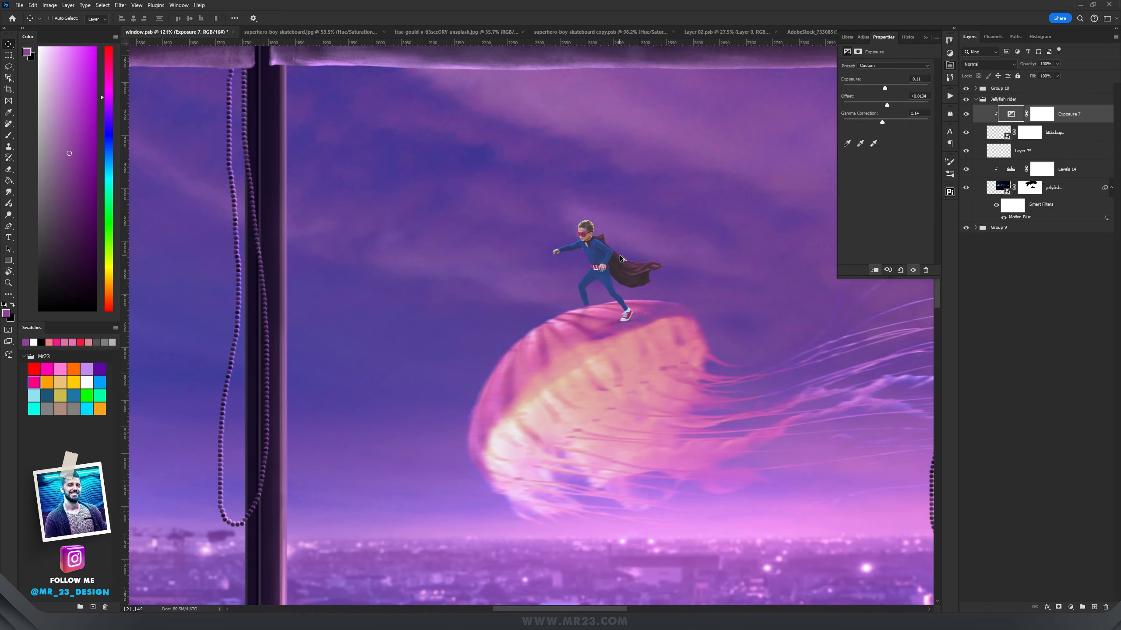
Step: Add a new layer above the Exposure adjustment, fill it with black, clip it to the little boy layer, and set it to Linear Dodge (Add)
{"action": "scroll", "coordinate": [620, 258], "scroll_direction": "up", "scroll_amount": 4}
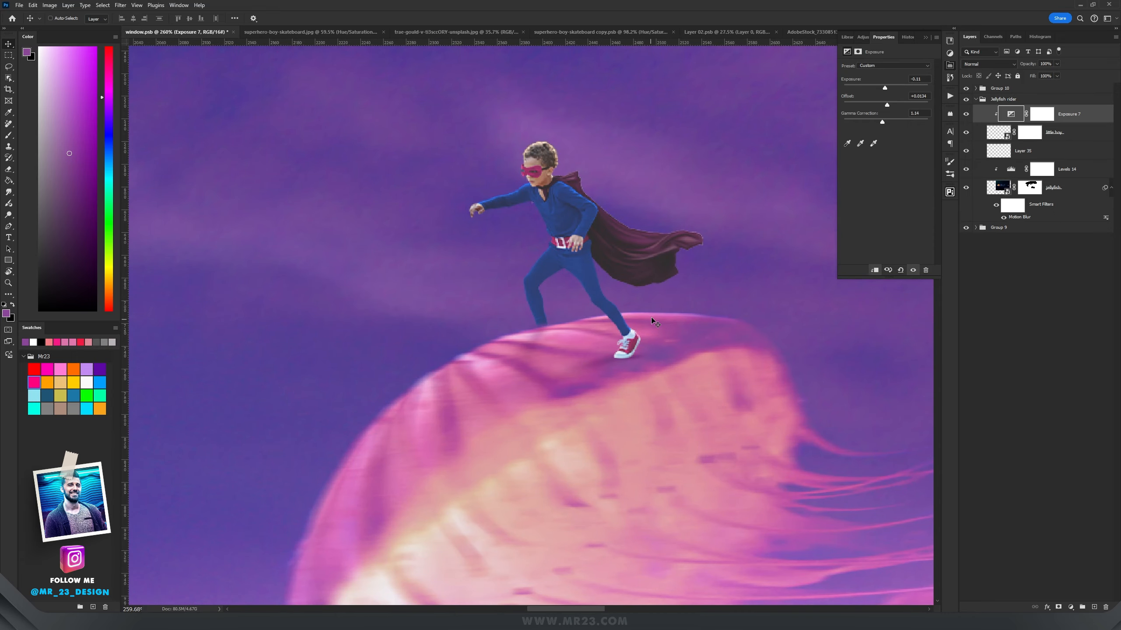
{"action": "scroll", "coordinate": [655, 323], "scroll_direction": "up", "scroll_amount": 3}
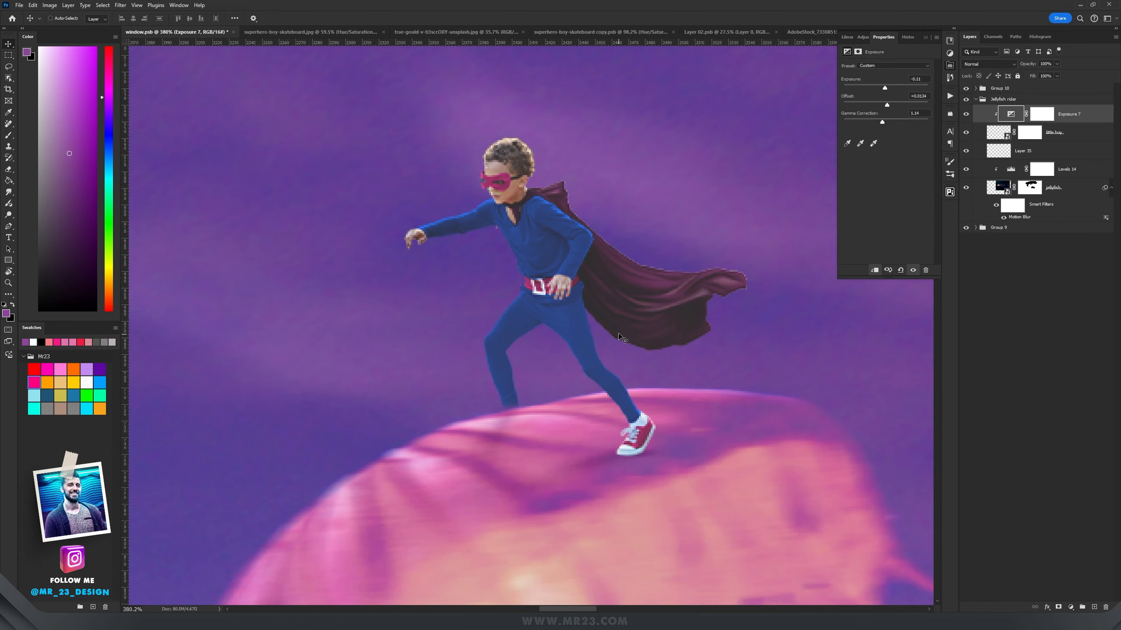
{"action": "left_click", "coordinate": [1094, 607]}
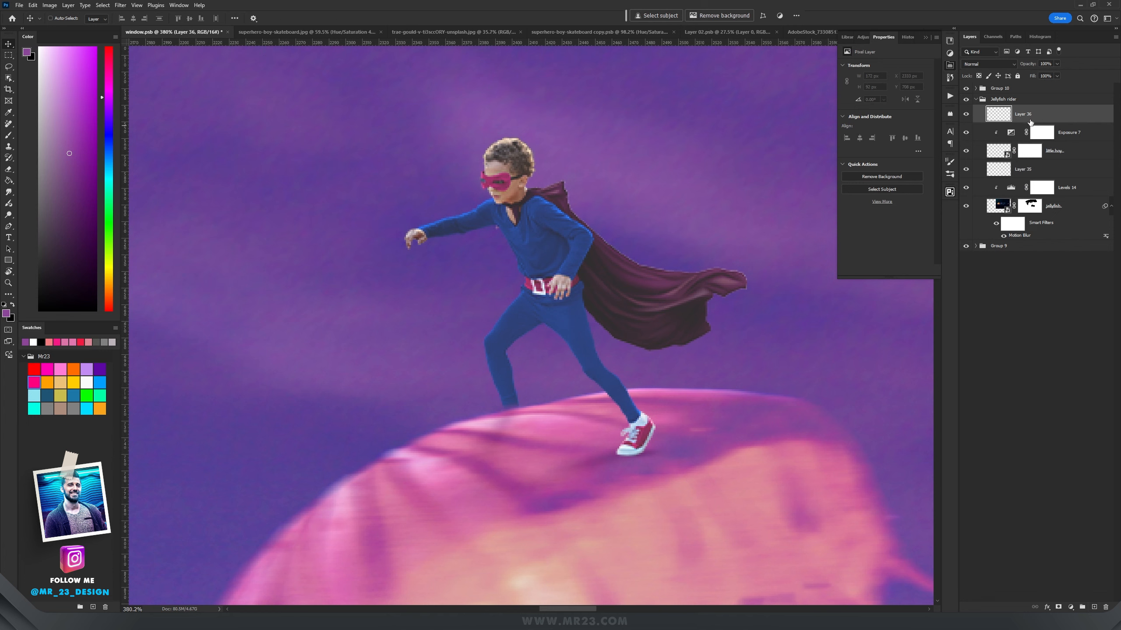
{"action": "key", "text": "d"}
{"action": "key", "text": "alt+BackSpace"}
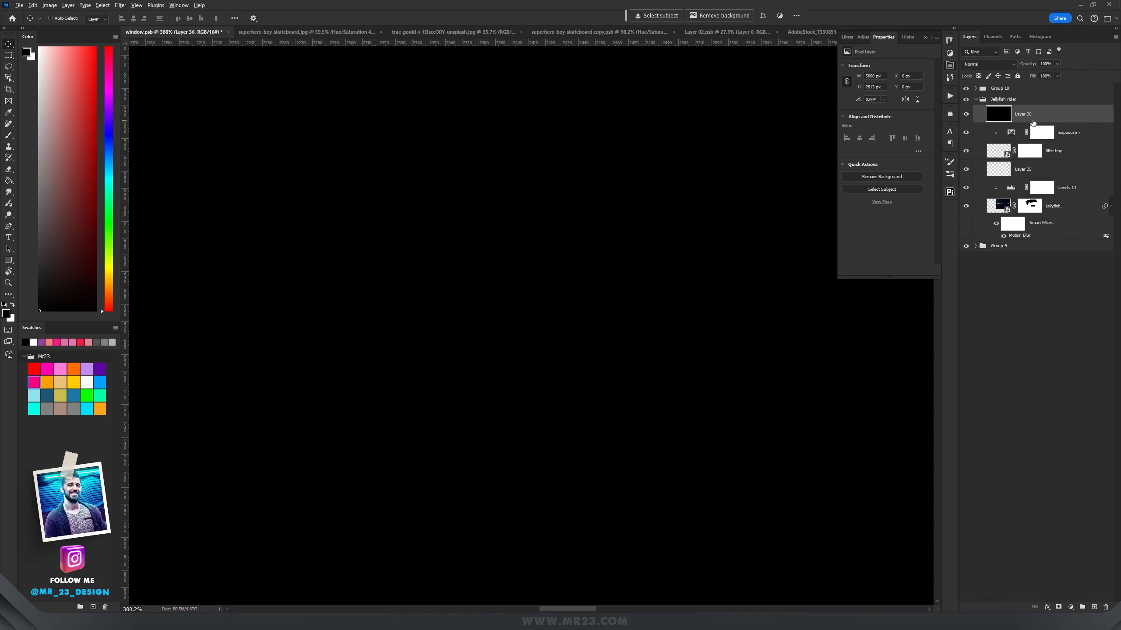
{"action": "left_click", "coordinate": [1033, 121], "text": "alt"}
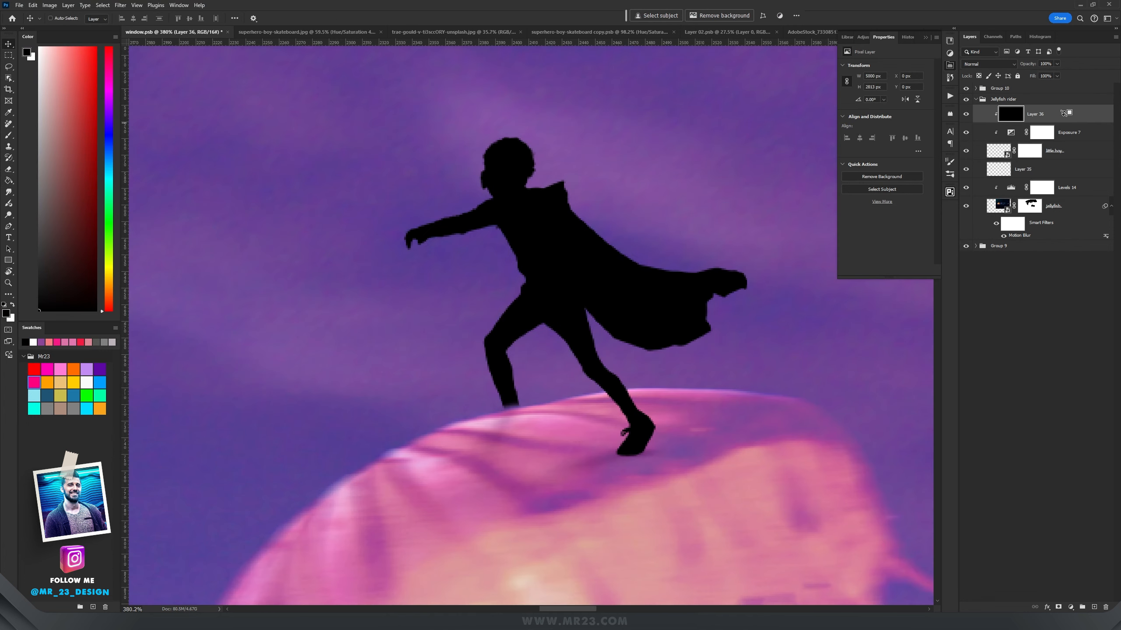
{"action": "left_click", "coordinate": [989, 64]}
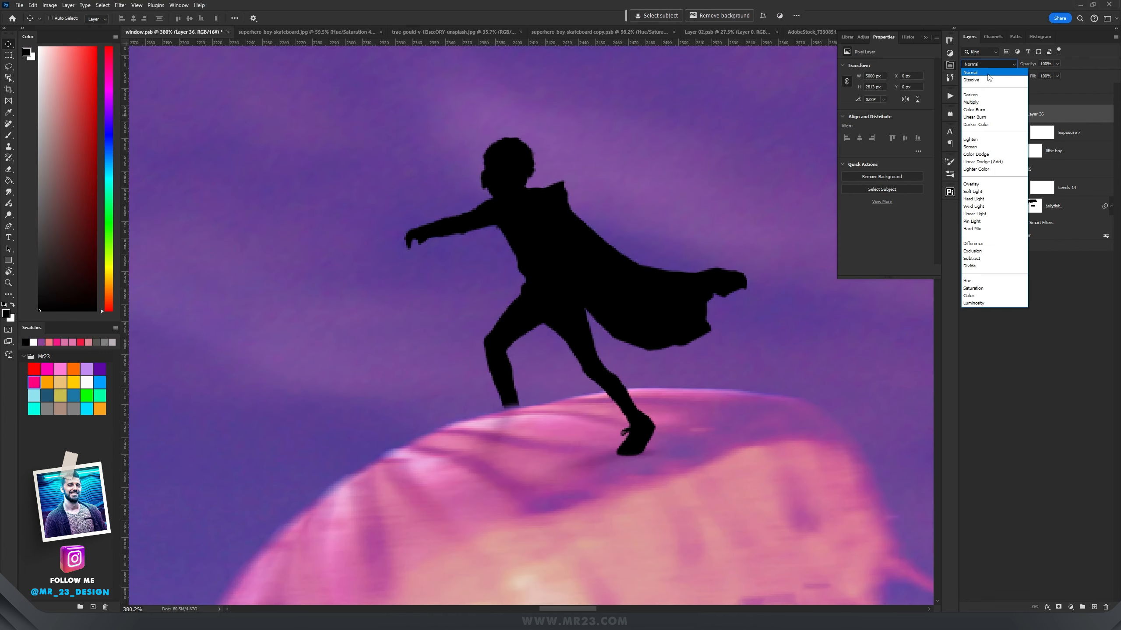
{"action": "left_click", "coordinate": [984, 159]}
Step: Set up the Brush tool with a saturated pink foreground colour matching the jellyfish's glow
{"action": "left_click", "coordinate": [9, 135]}
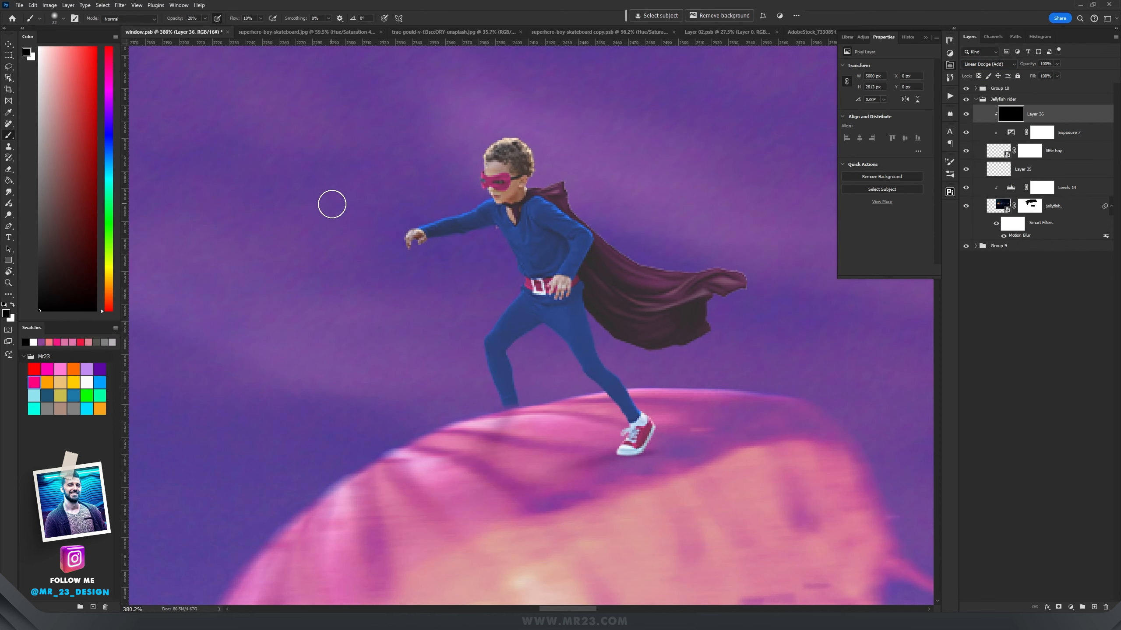
{"action": "right_click", "coordinate": [484, 287]}
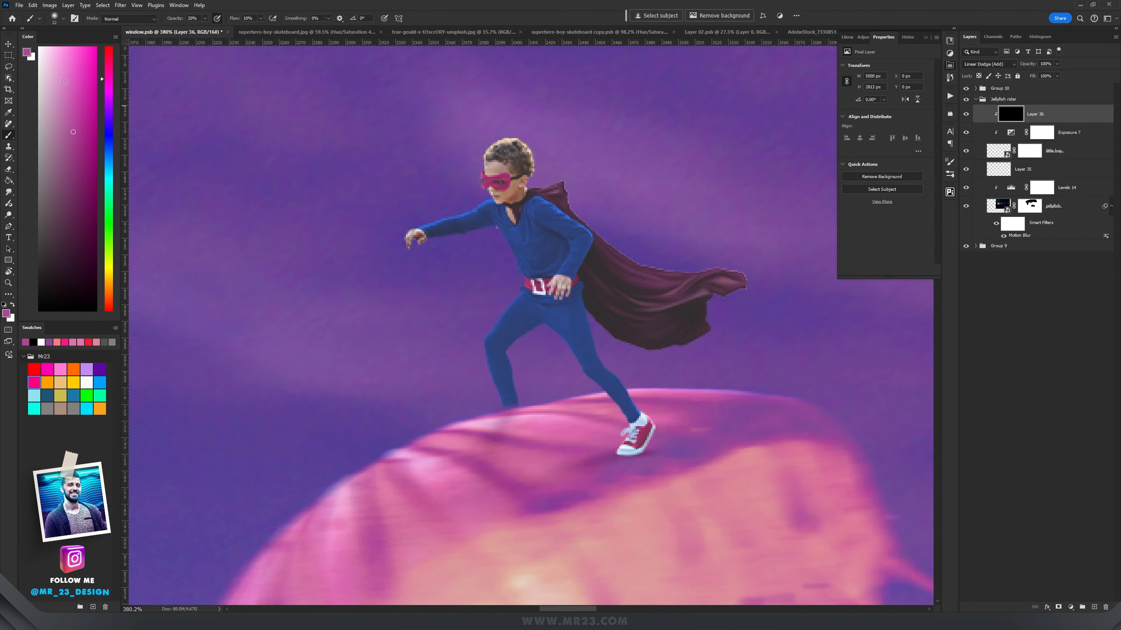
{"action": "left_click", "coordinate": [108, 68]}
{"action": "left_click", "coordinate": [92, 57]}
Step: Paint pink glow at 100% brush opacity along the boy's inner legs, outstretched arm, torso and the cape's lower edge
{"action": "scroll", "coordinate": [526, 353], "scroll_direction": "up", "scroll_amount": 4}
{"action": "left_click_drag", "start_coordinate": [524, 356], "coordinate": [503, 356]}
{"action": "left_click_drag", "start_coordinate": [502, 313], "coordinate": [524, 402]}
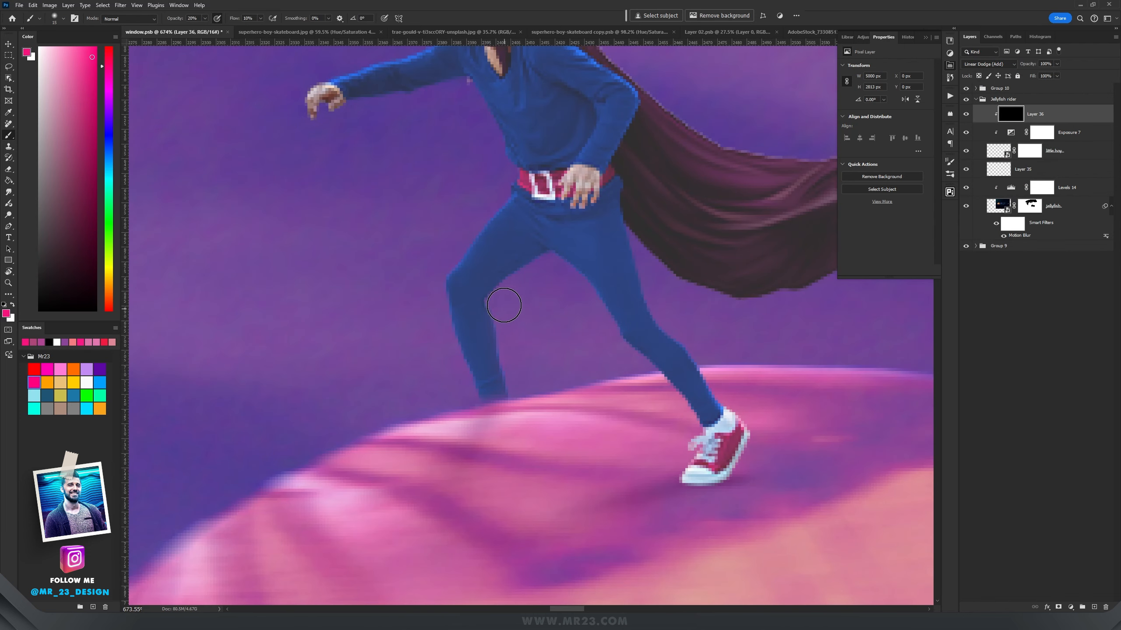
{"action": "key", "text": "0"}
{"action": "mouse_move", "coordinate": [535, 264]}
{"action": "left_mouse_down"}
{"action": "mouse_move", "coordinate": [492, 313]}
{"action": "mouse_move", "coordinate": [511, 379]}
{"action": "left_mouse_up"}
{"action": "left_click_drag", "start_coordinate": [557, 262], "coordinate": [694, 430]}
{"action": "left_click_drag", "start_coordinate": [441, 122], "coordinate": [457, 193]}
{"action": "mouse_move", "coordinate": [367, 164]}
{"action": "left_mouse_down"}
{"action": "mouse_move", "coordinate": [498, 175]}
{"action": "mouse_move", "coordinate": [738, 353]}
{"action": "mouse_move", "coordinate": [553, 355]}
{"action": "left_mouse_up"}
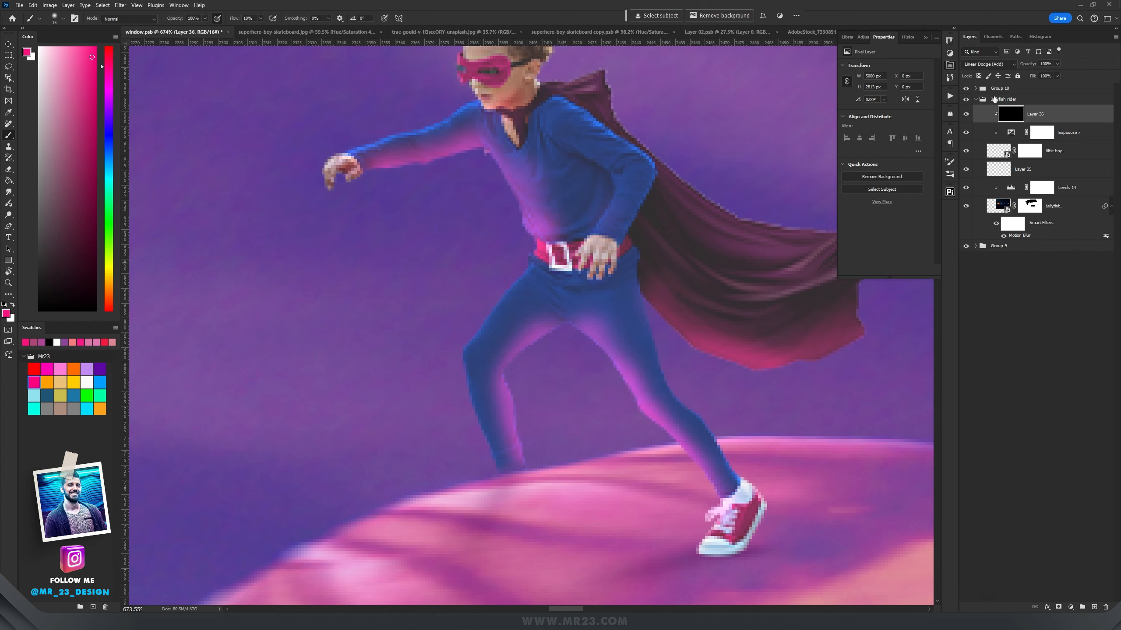
Step: Open the layer style settings of the black Linear Dodge (Add) glow layer
{"action": "double_click", "coordinate": [1080, 114]}
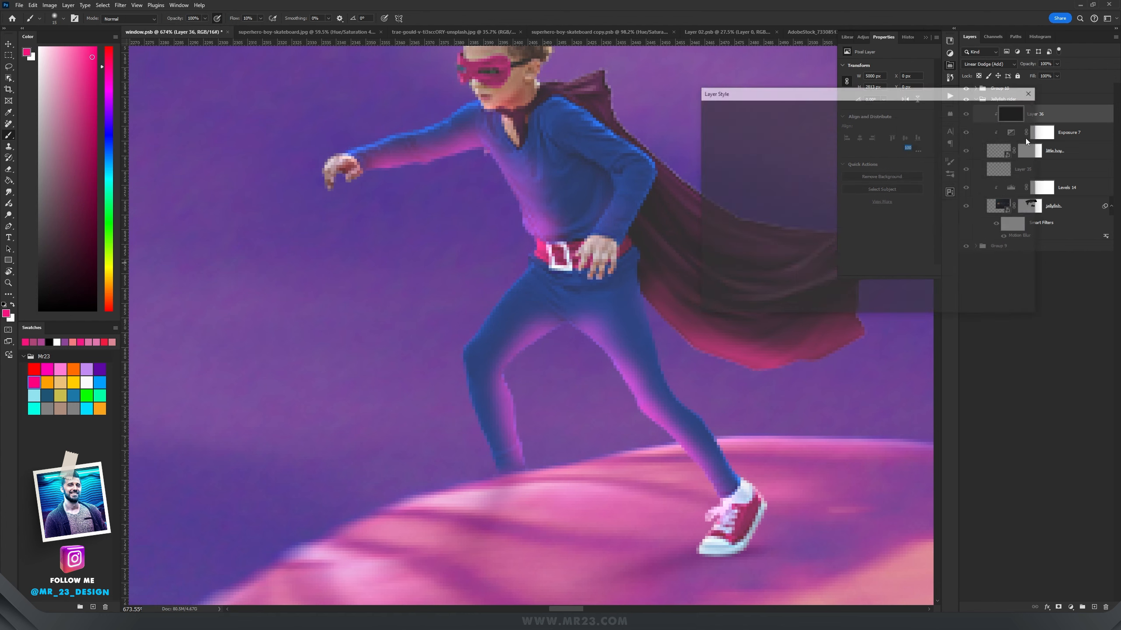